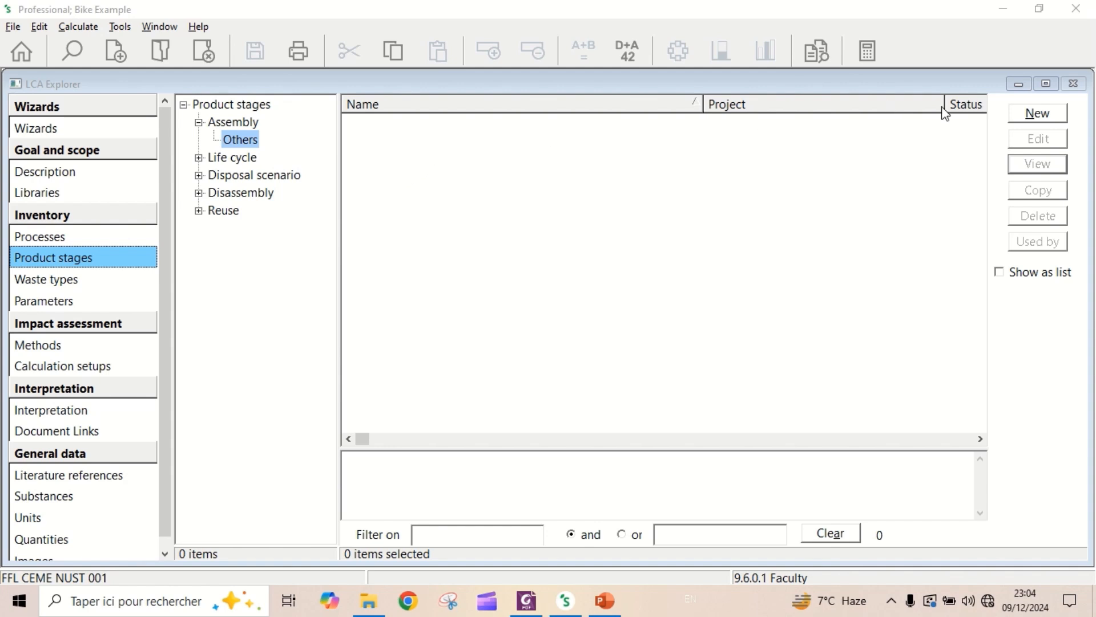
# Create a new assembly product stage named "Saddle" with the comment "280 grams"
pyautogui.click(1038, 113)
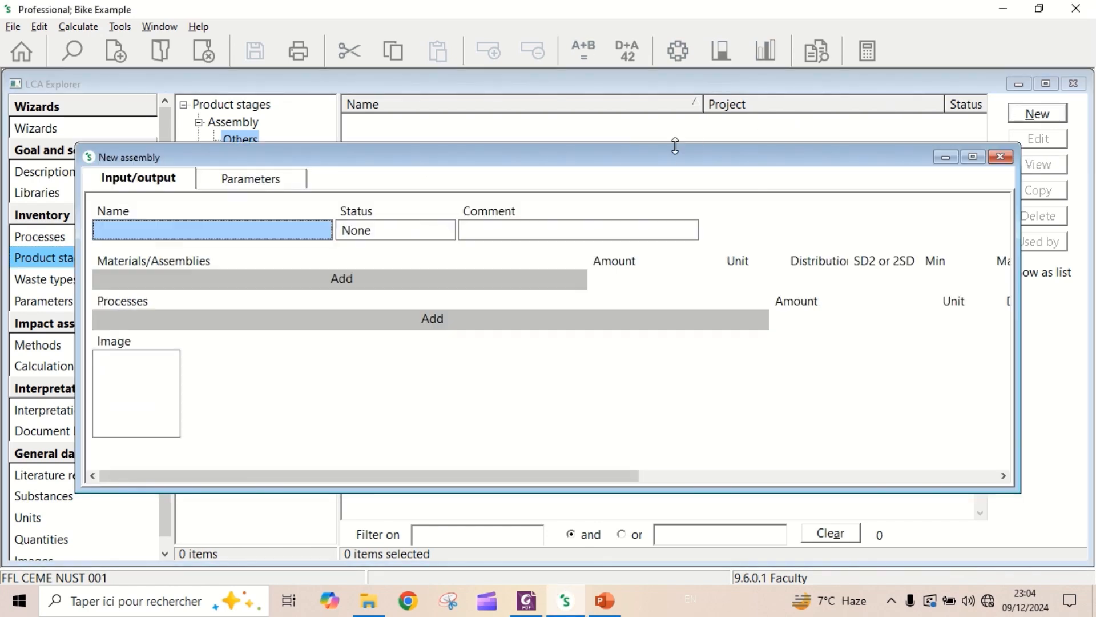
pyautogui.click(969, 158)
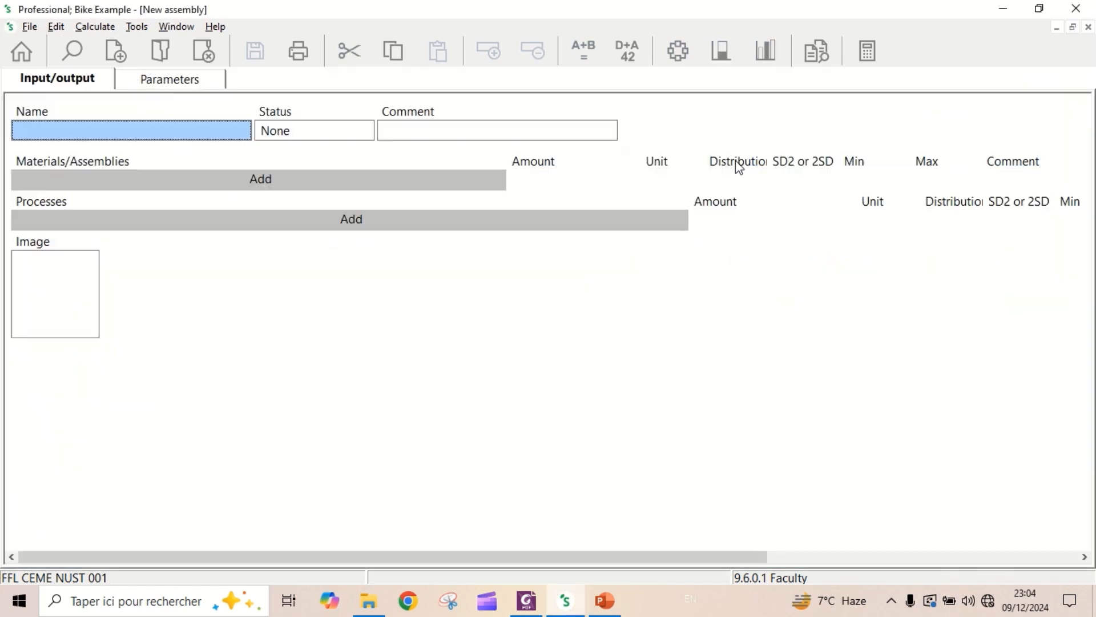
pyautogui.click(109, 132)
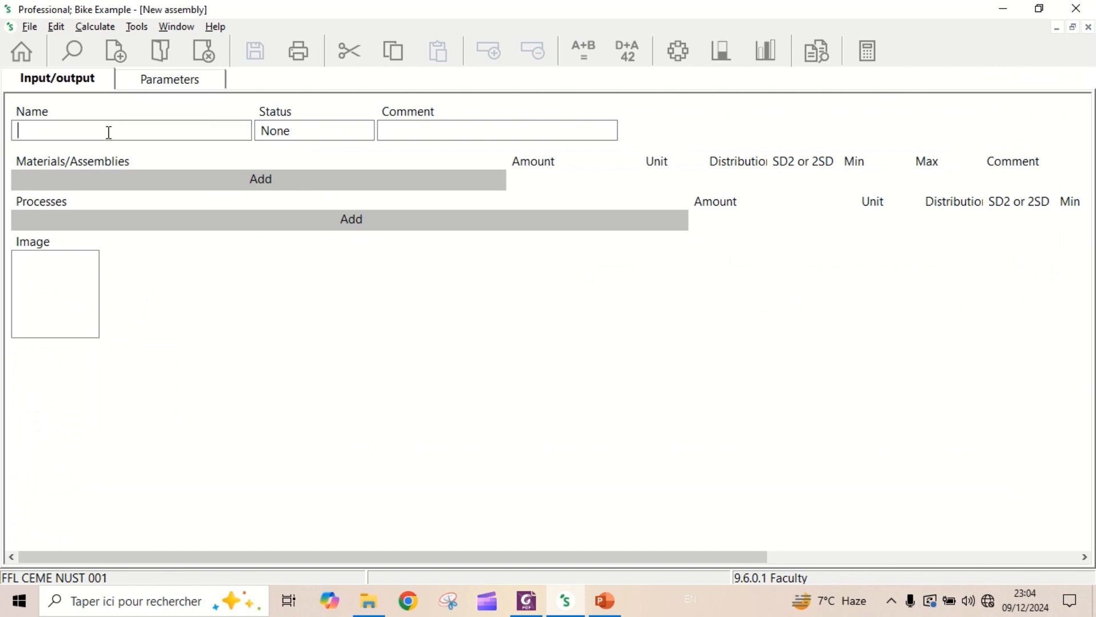
pyautogui.write('Saddle')
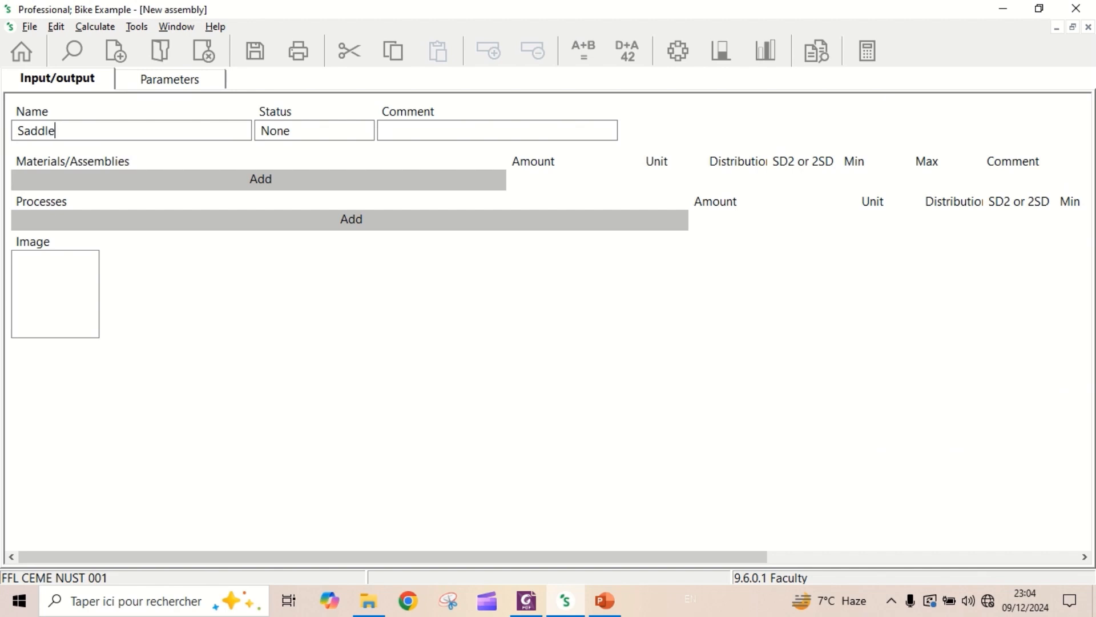
pyautogui.click(445, 129)
pyautogui.write('280 grams')
# Add the material "Aluminium, wrought alloy {GLO}| market for | Cut-off, S" to the assembly, filtering the full material list on "aluminium" and "wrought"
pyautogui.click(241, 180)
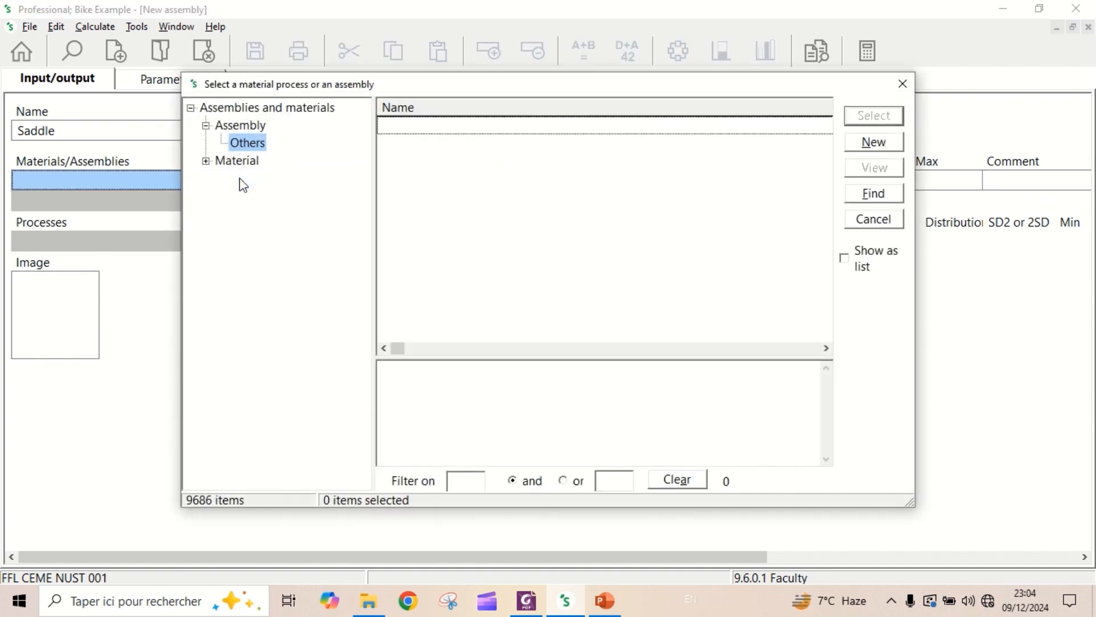
pyautogui.click(206, 161)
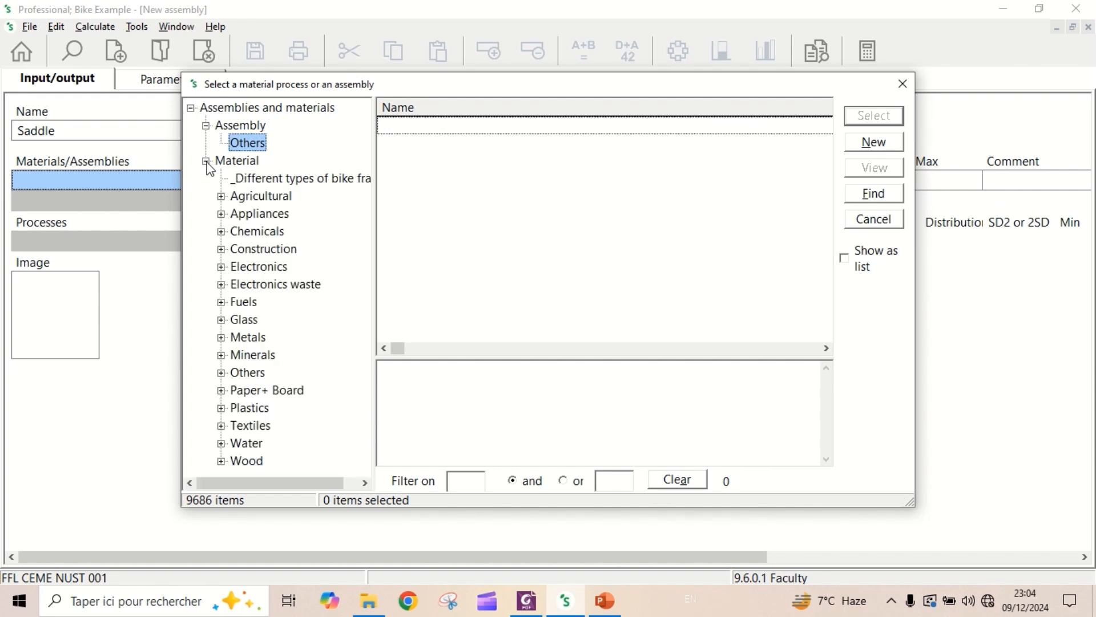
pyautogui.click(848, 263)
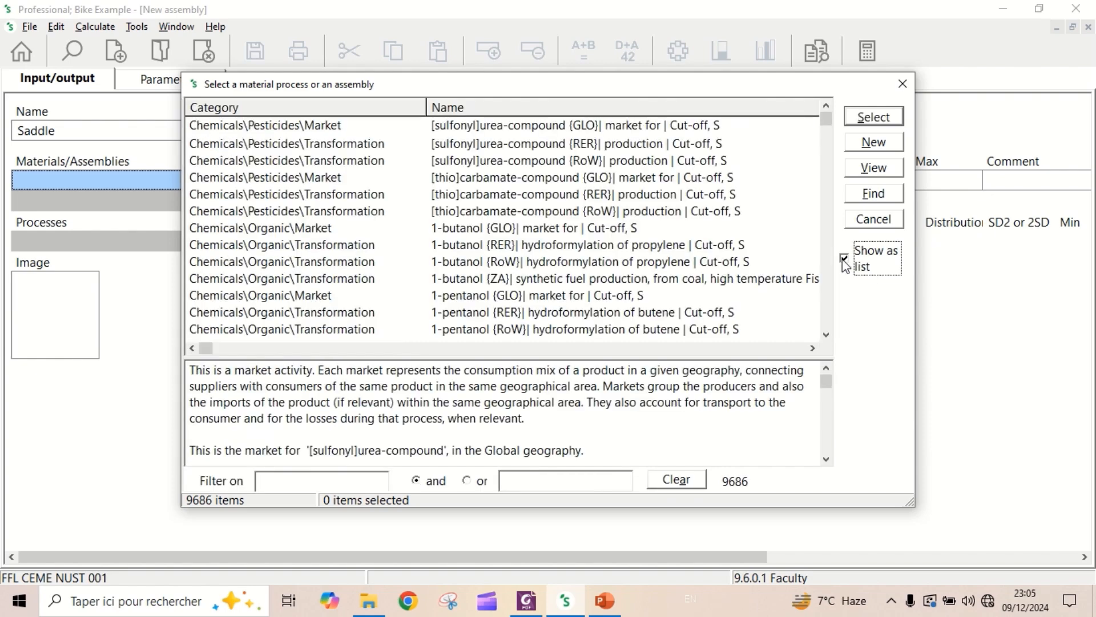
pyautogui.click(327, 485)
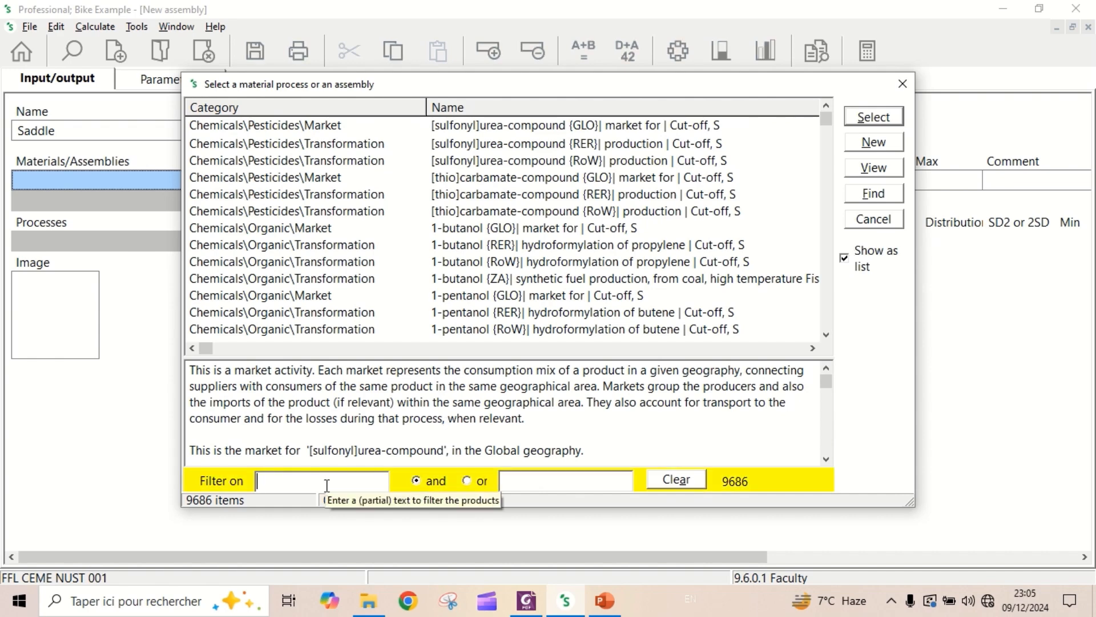
pyautogui.write('alumi')
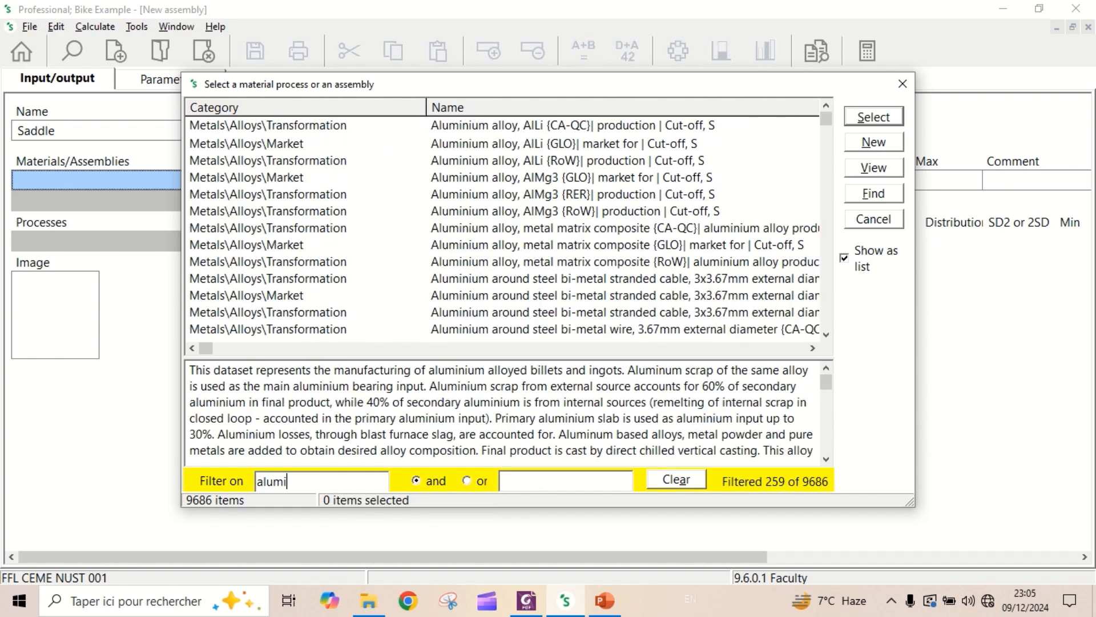
pyautogui.write('nium')
pyautogui.click(528, 480)
pyautogui.write('wr')
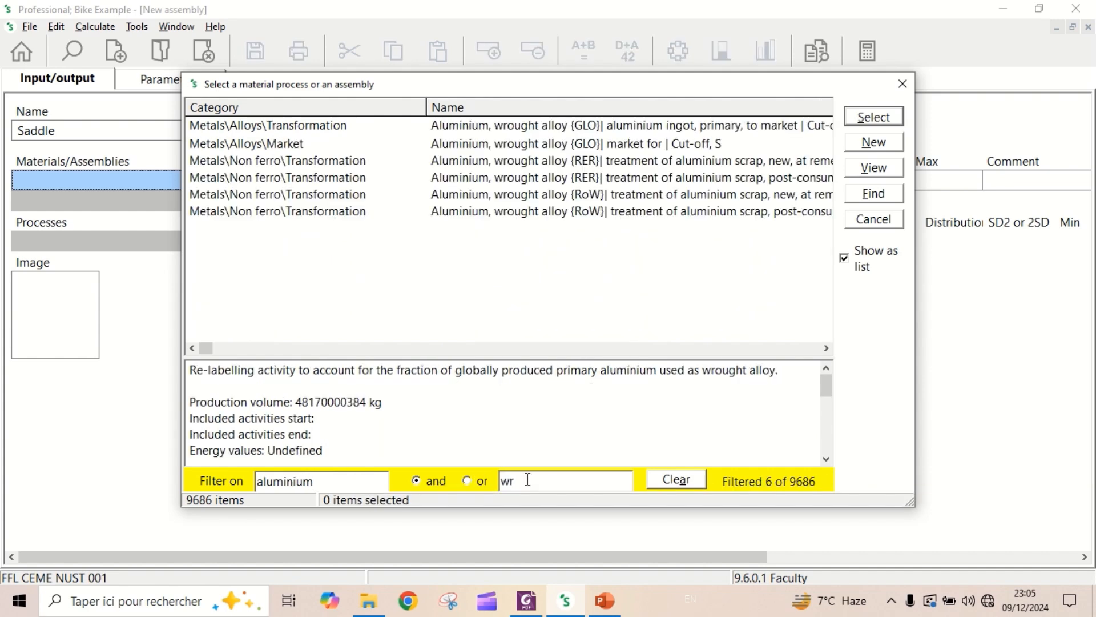
pyautogui.write('o')
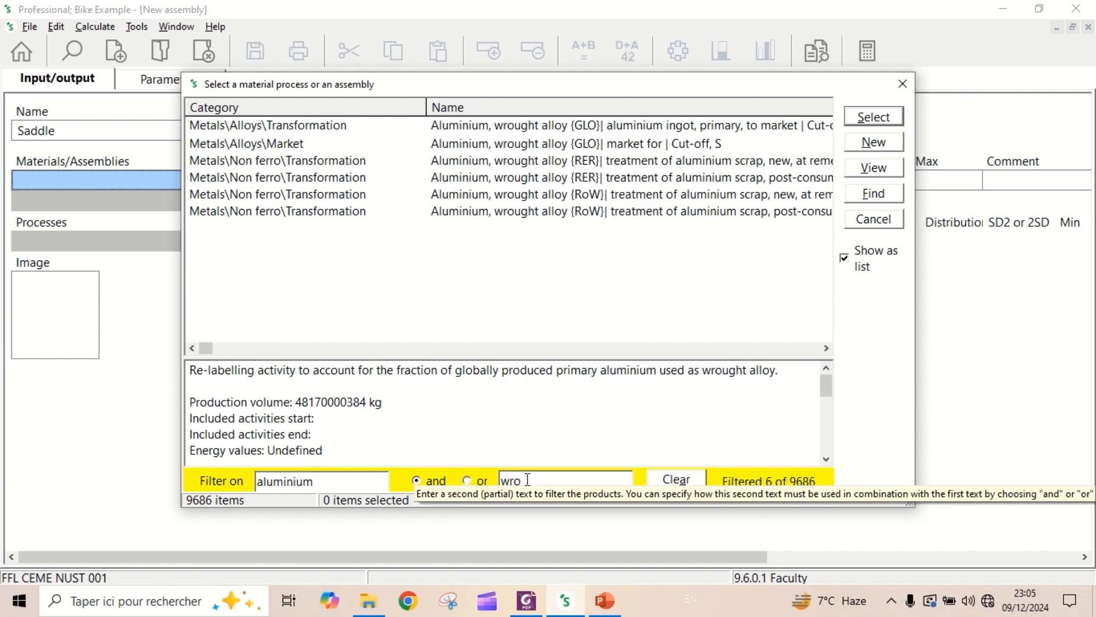
pyautogui.write('ught')
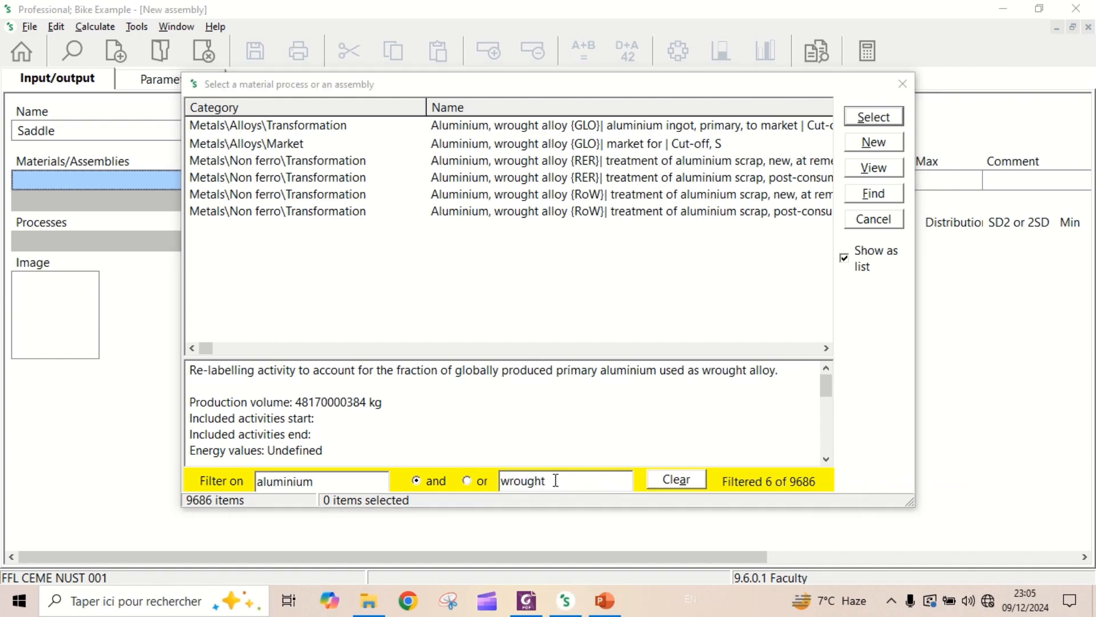
pyautogui.doubleClick(527, 144)
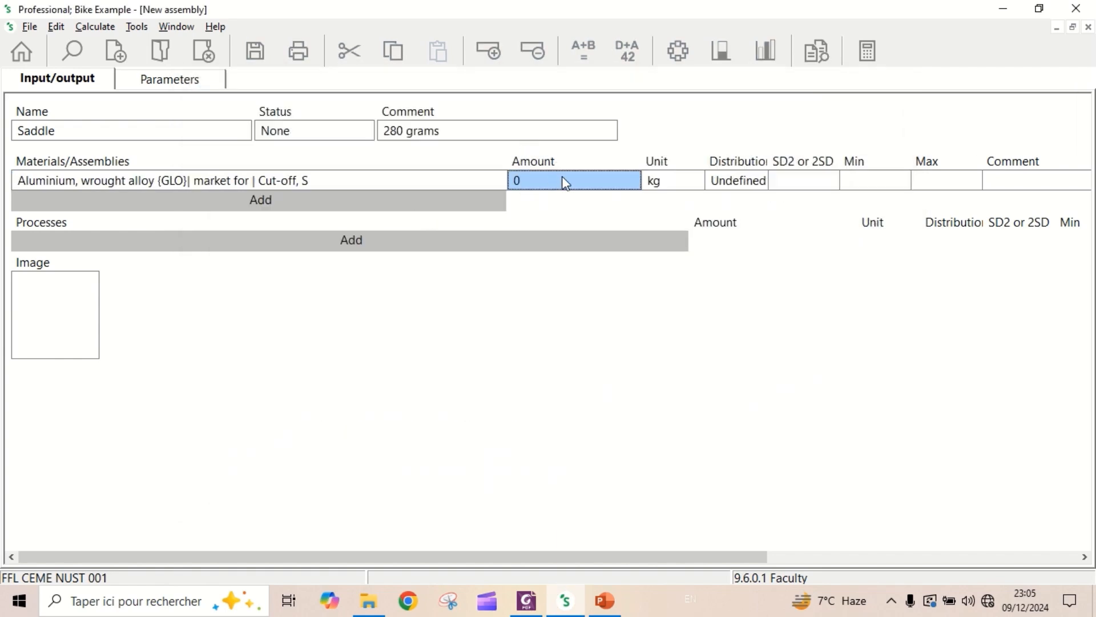
# Set the wrought aluminium amount to 100 g and give that line the comment "Saddle mounting rails"
pyautogui.write('100')
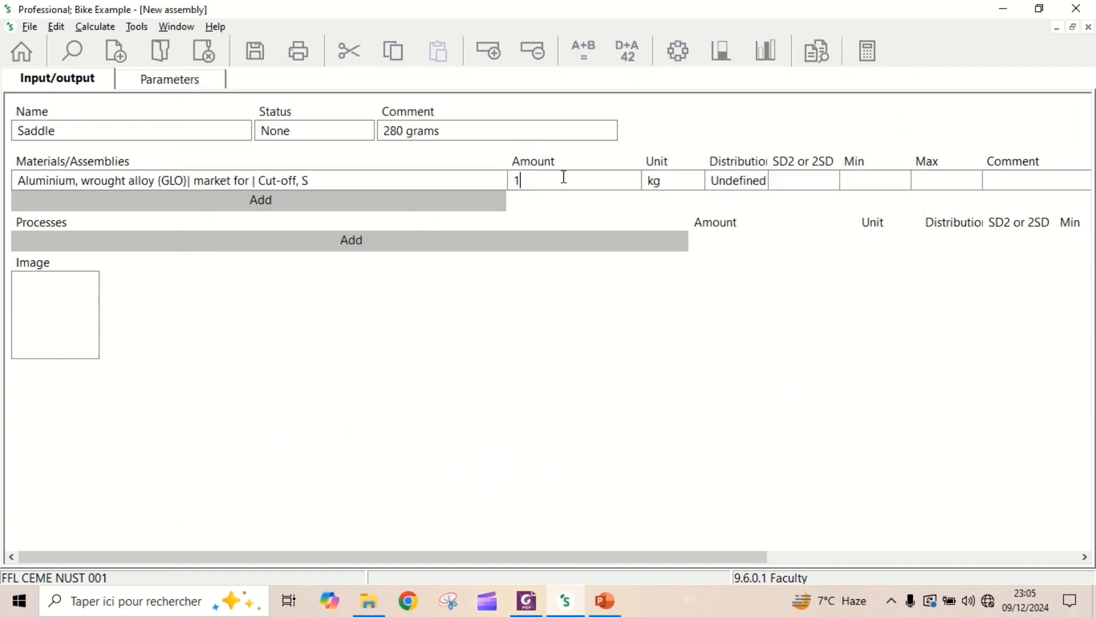
pyautogui.click(692, 186)
pyautogui.click(698, 188)
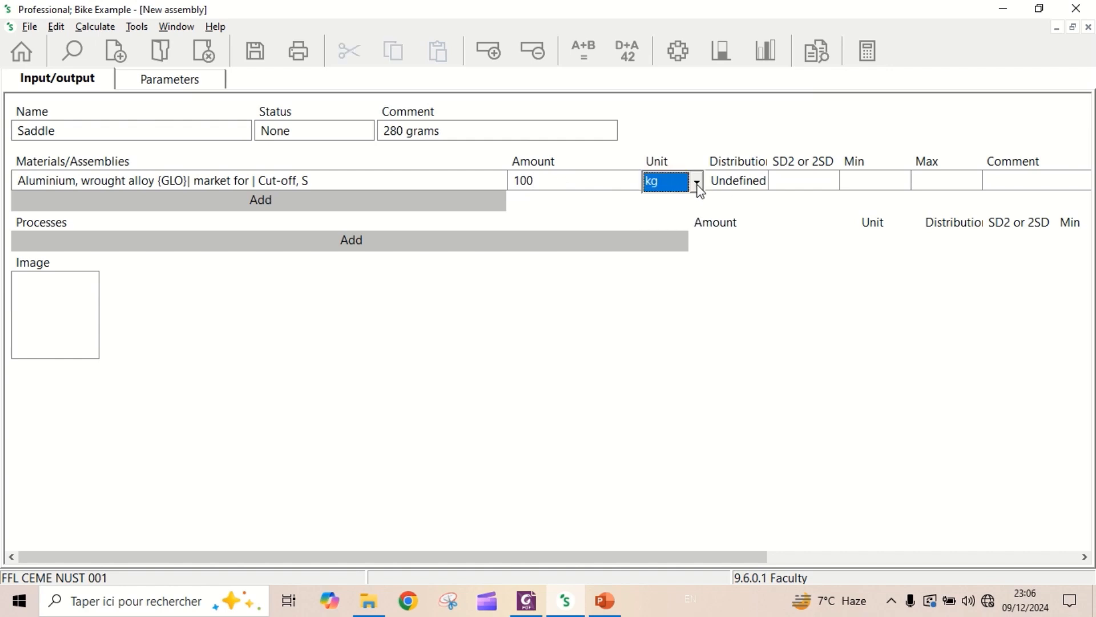
pyautogui.click(697, 183)
pyautogui.scroll(2, 674, 294)
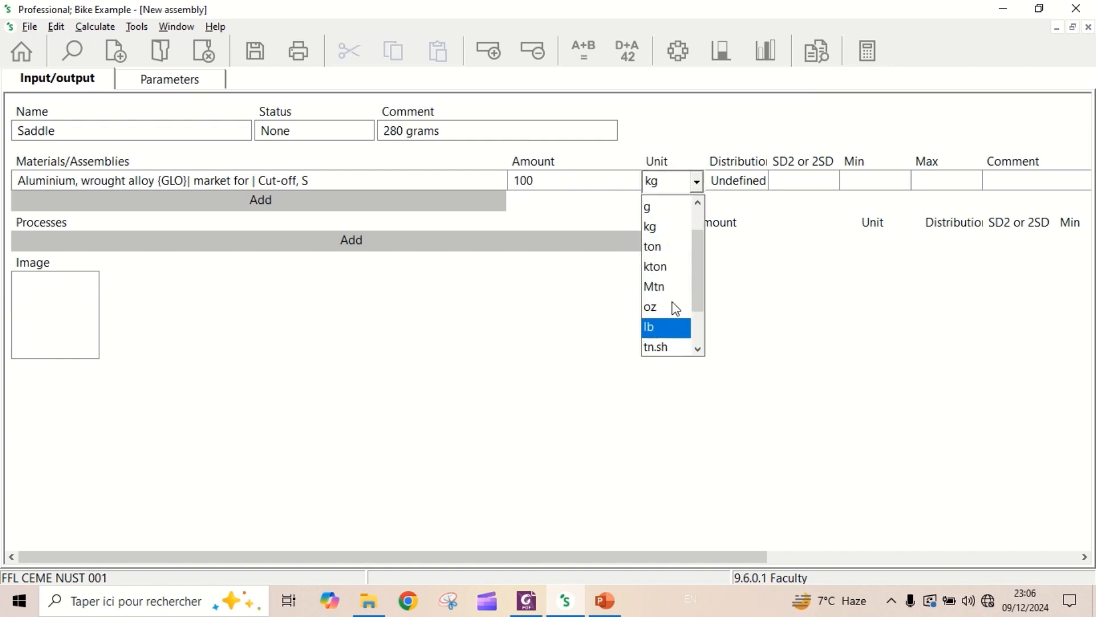
pyautogui.click(656, 285)
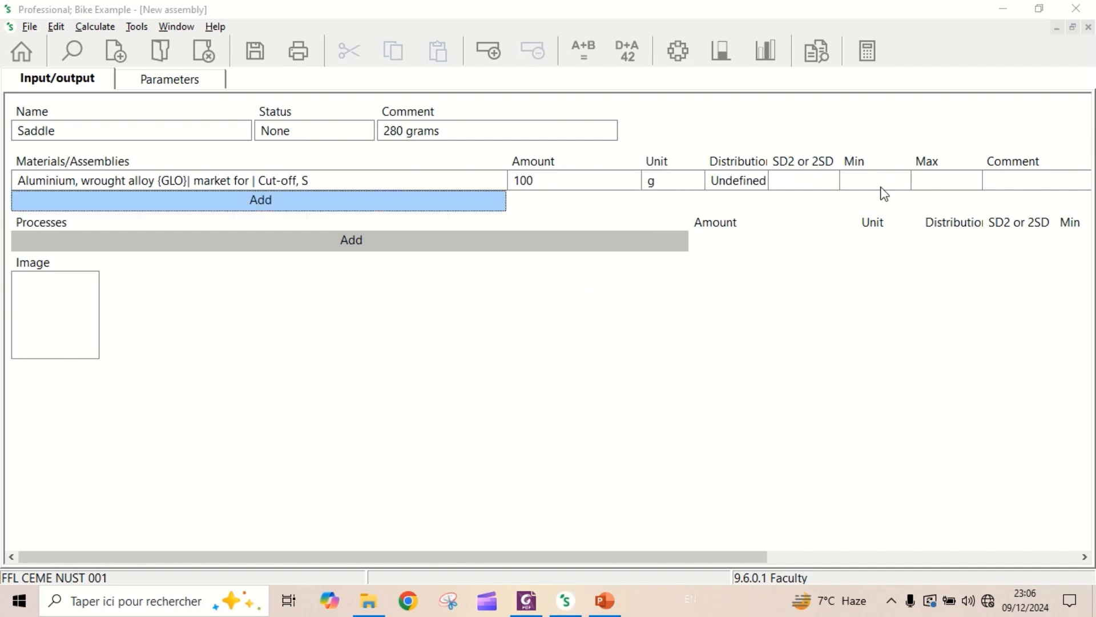
pyautogui.click(1014, 182)
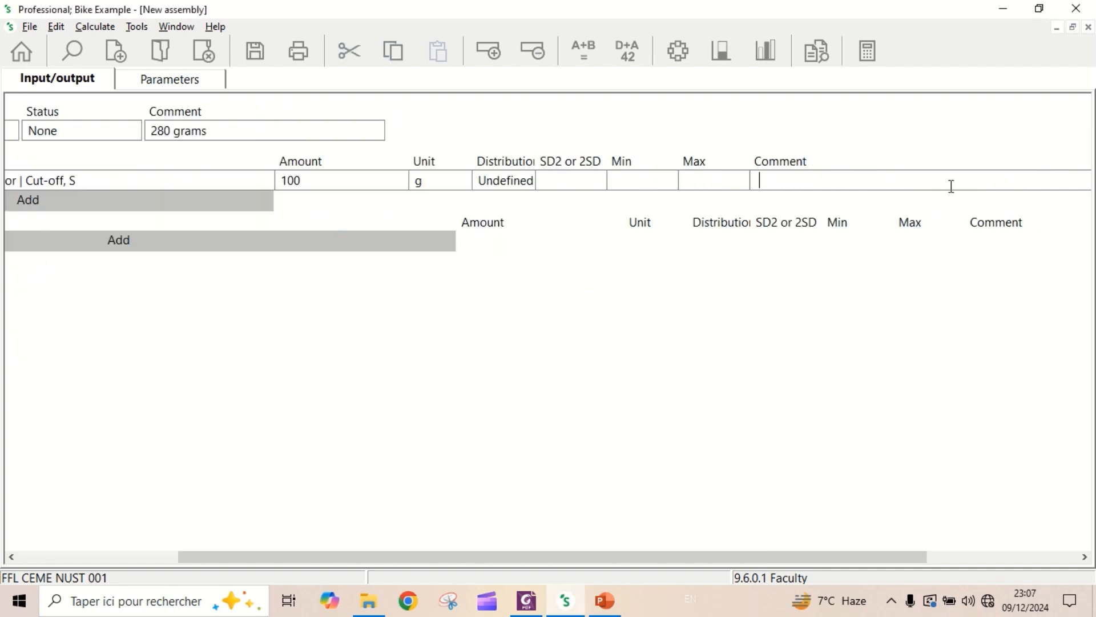
pyautogui.write('Saddle mounting rails')
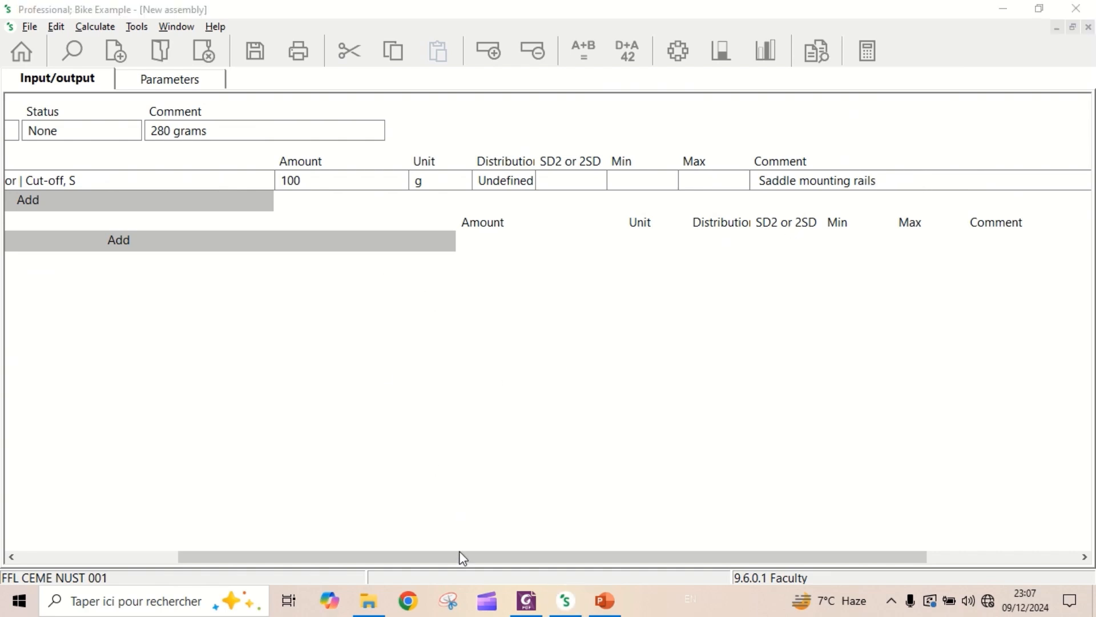
# Add the {RER} market entry for ethylene vinyl acetate copolymer as a second material, filtering on "ethylene" and "vinyl"
pyautogui.moveTo(461, 558); pyautogui.dragTo(201, 495)
pyautogui.click(263, 194)
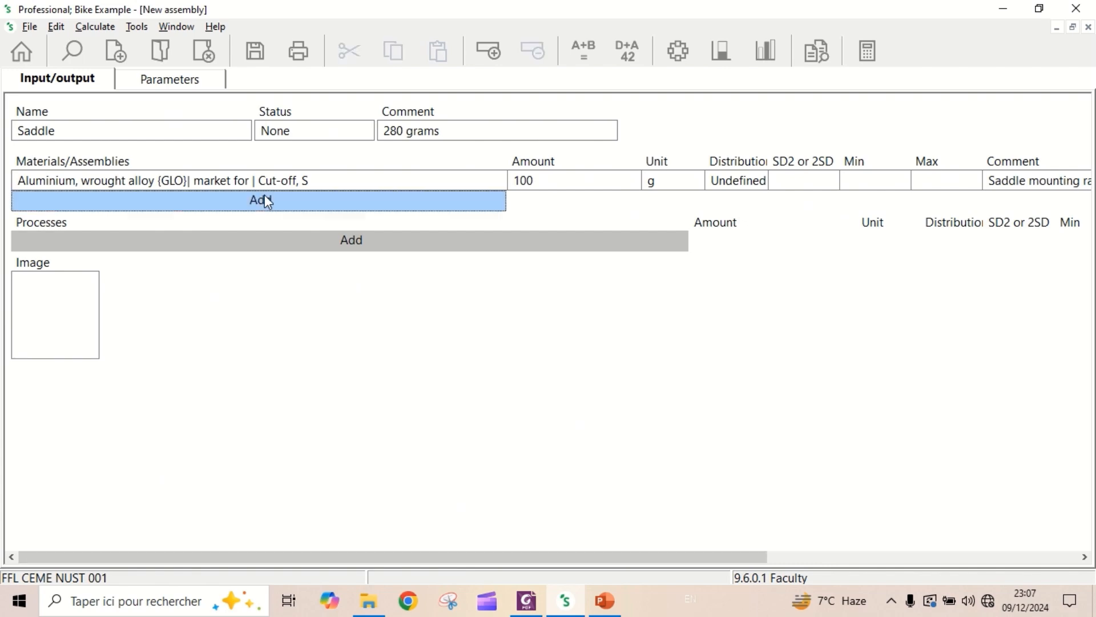
pyautogui.click(311, 480)
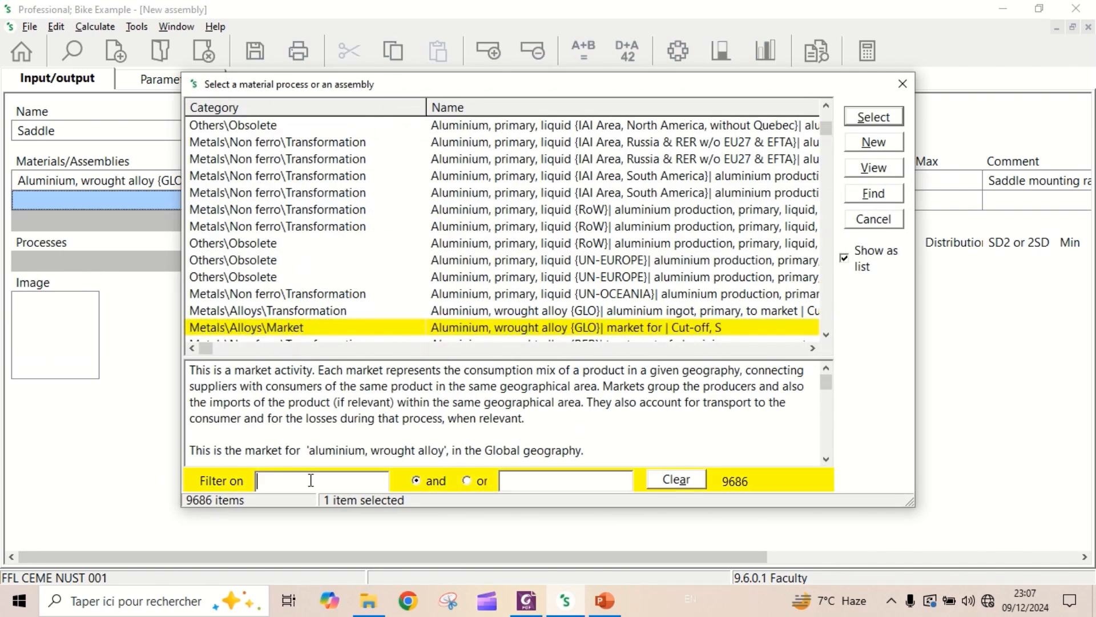
pyautogui.write('ethylene')
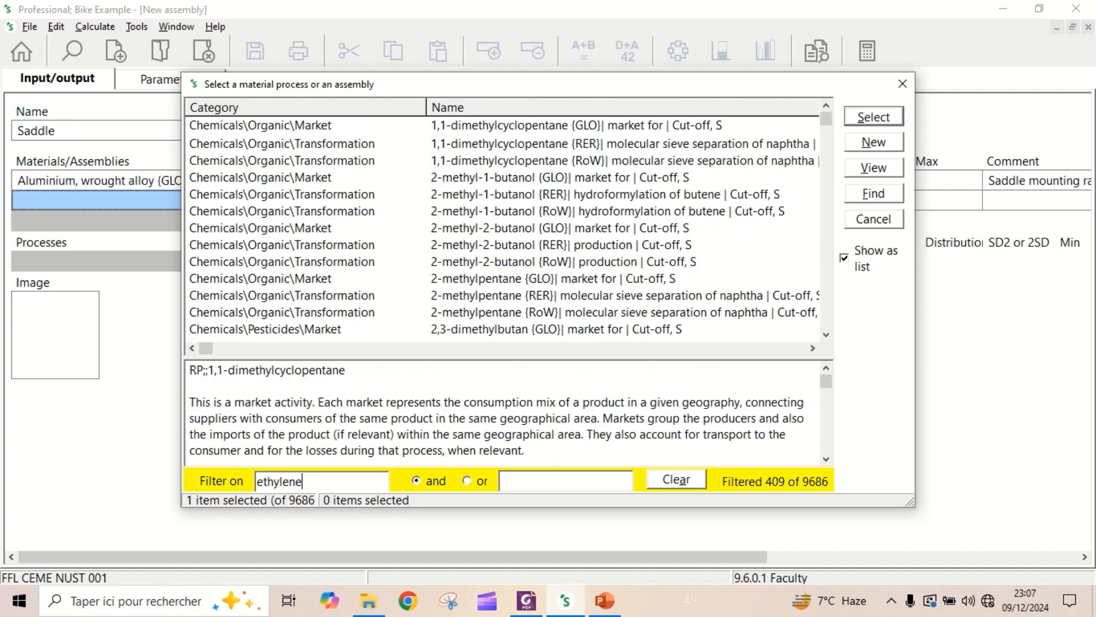
pyautogui.click(530, 480)
pyautogui.write('vinyl')
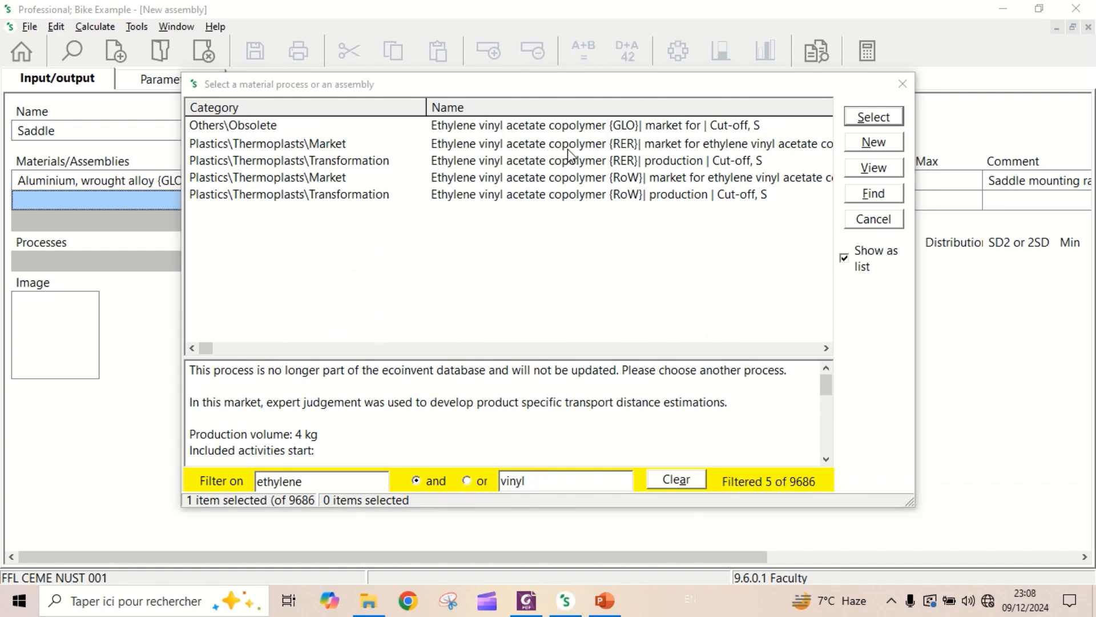
pyautogui.doubleClick(590, 146)
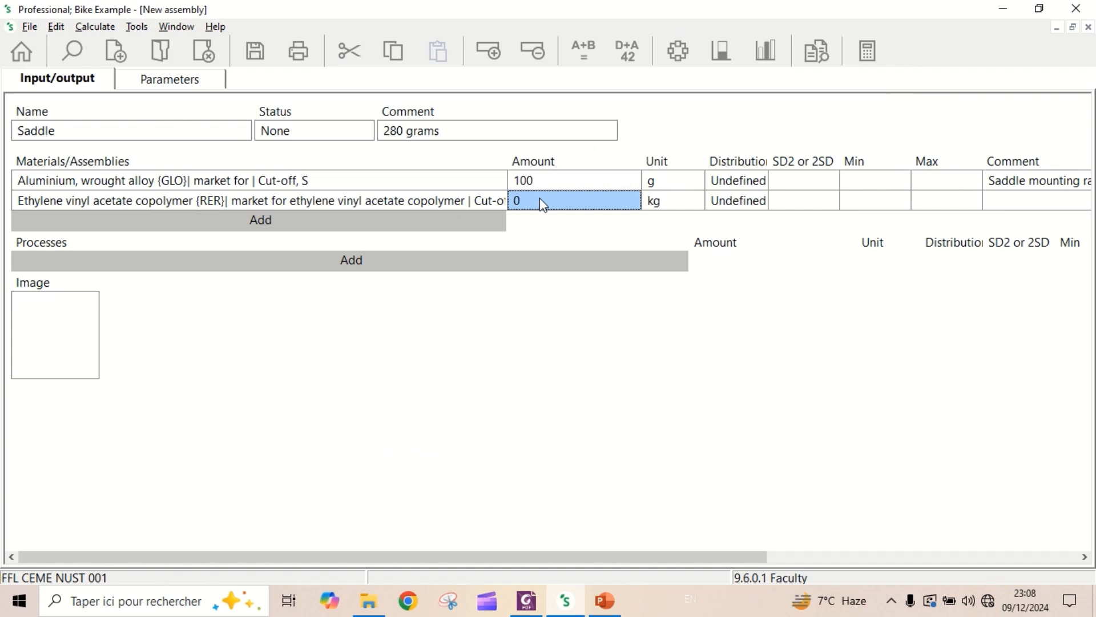
# Set the ethylene vinyl acetate copolymer amount to 30 g and comment that line as "Saddle cover"
pyautogui.write('30')
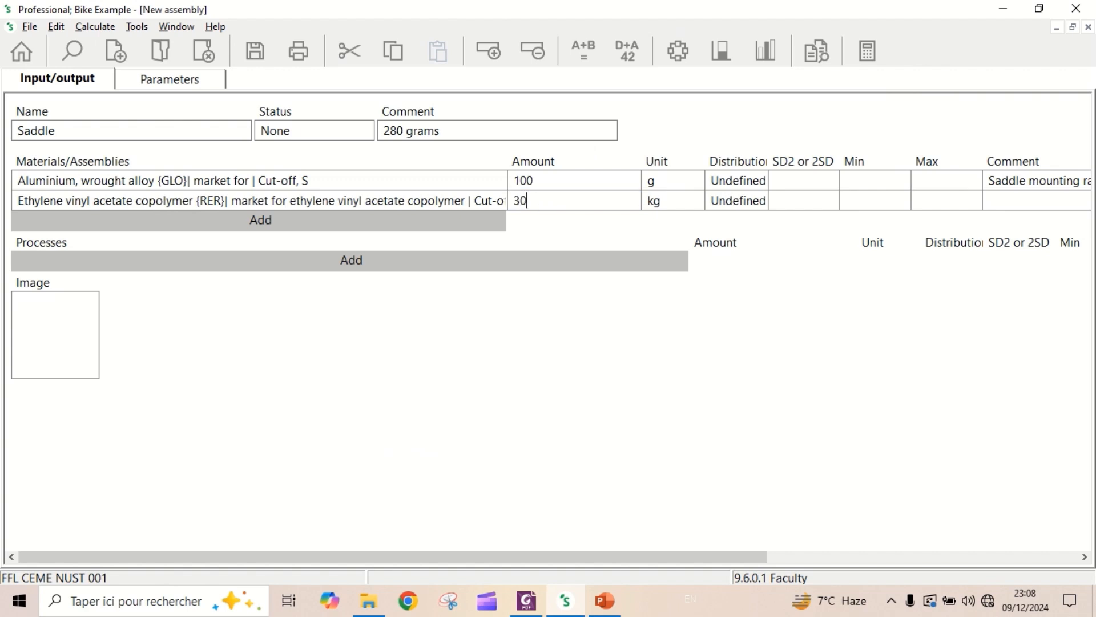
pyautogui.click(696, 204)
pyautogui.click(696, 201)
pyautogui.scroll(3, 682, 250)
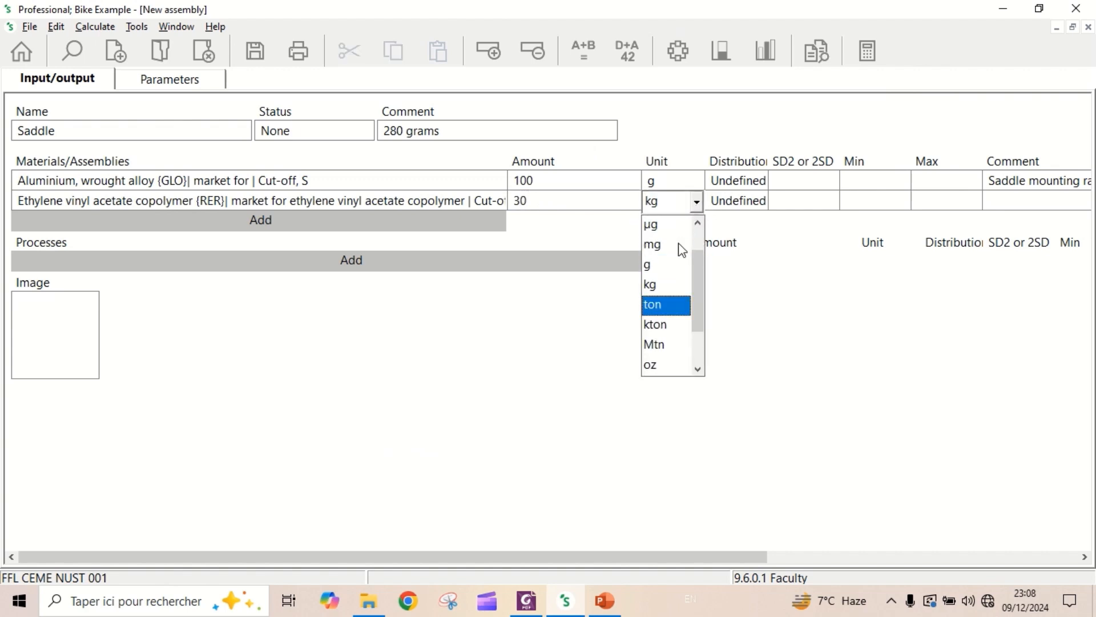
pyautogui.click(662, 265)
pyautogui.click(1019, 202)
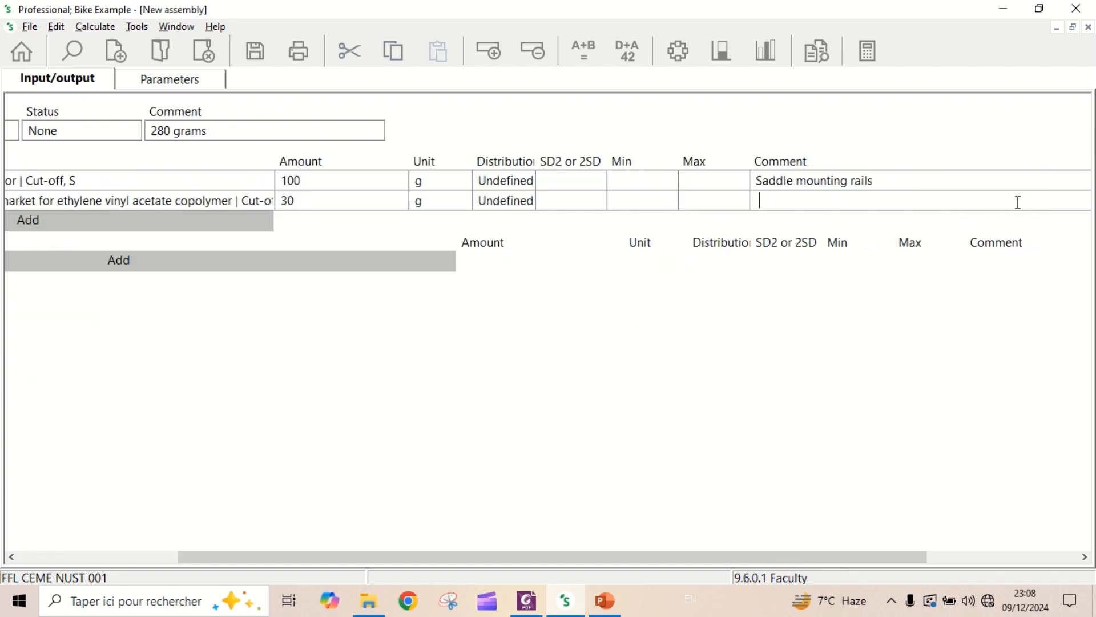
pyautogui.write('Saddle cover')
# Add "Polyethylene, high density, granulate {GLO}| market for | Cut-off, S" as a third material, filtering on "polyethylene" and "granulate"
pyautogui.moveTo(448, 553); pyautogui.dragTo(198, 511)
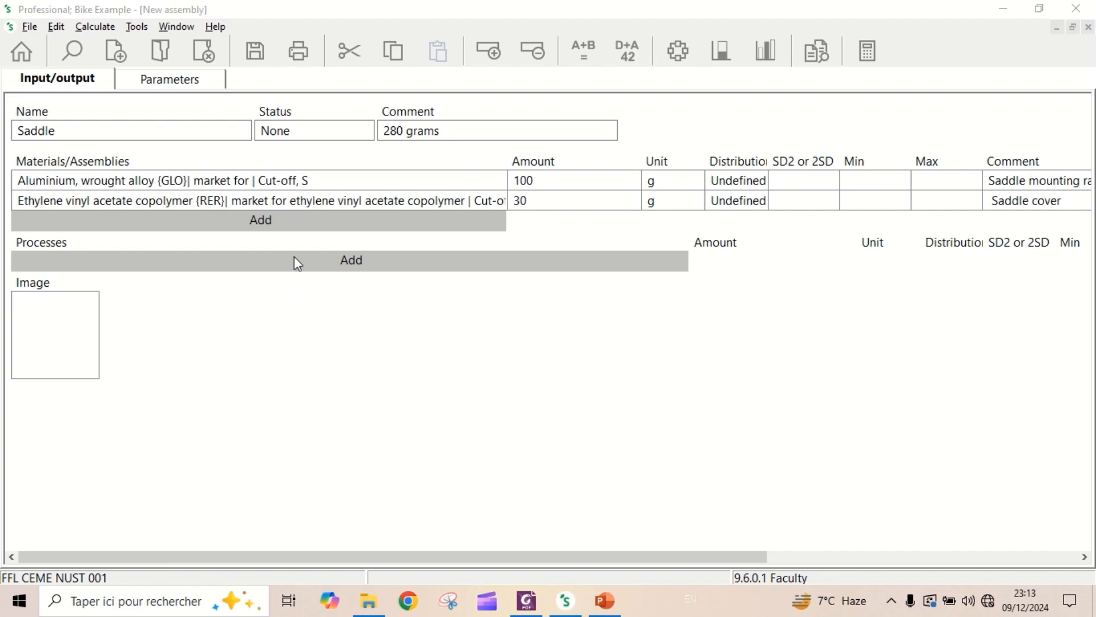
pyautogui.click(257, 223)
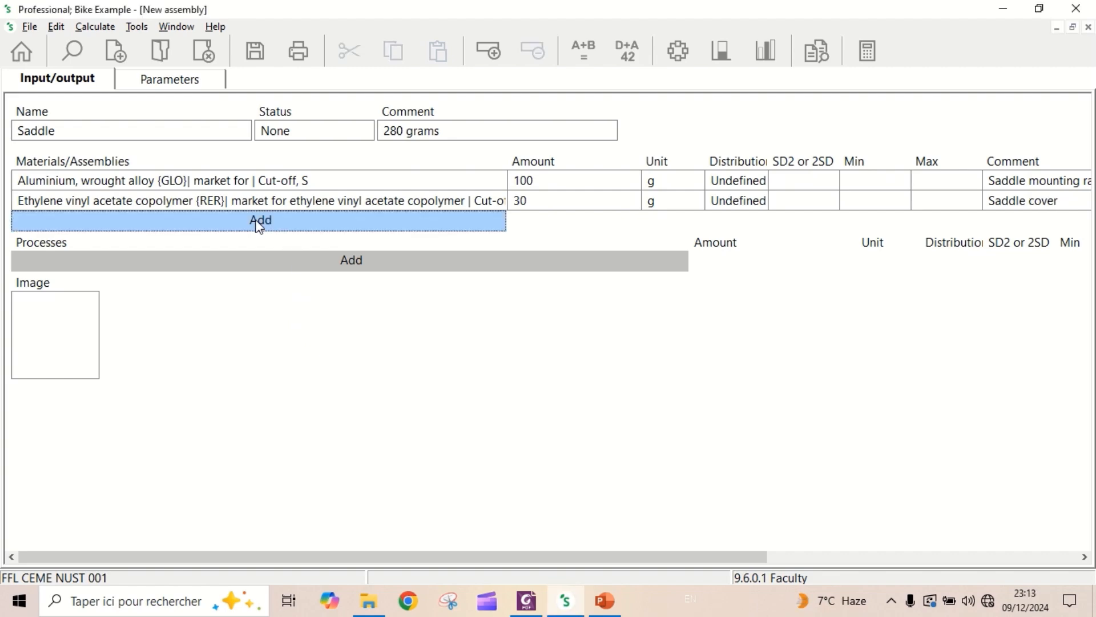
pyautogui.click(343, 487)
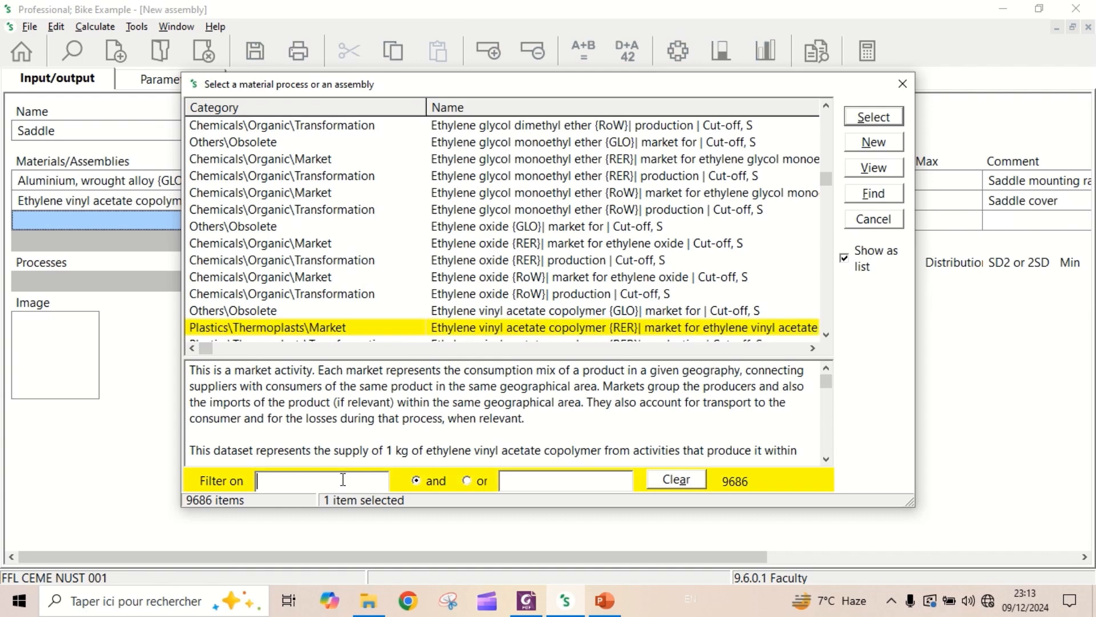
pyautogui.write('polyethylene')
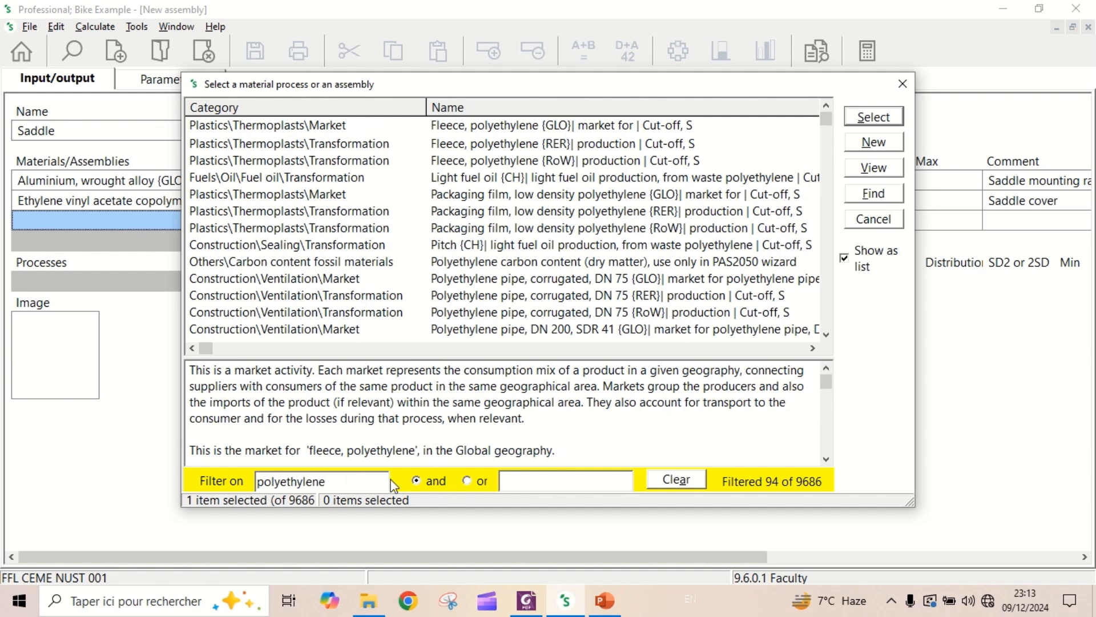
pyautogui.click(522, 478)
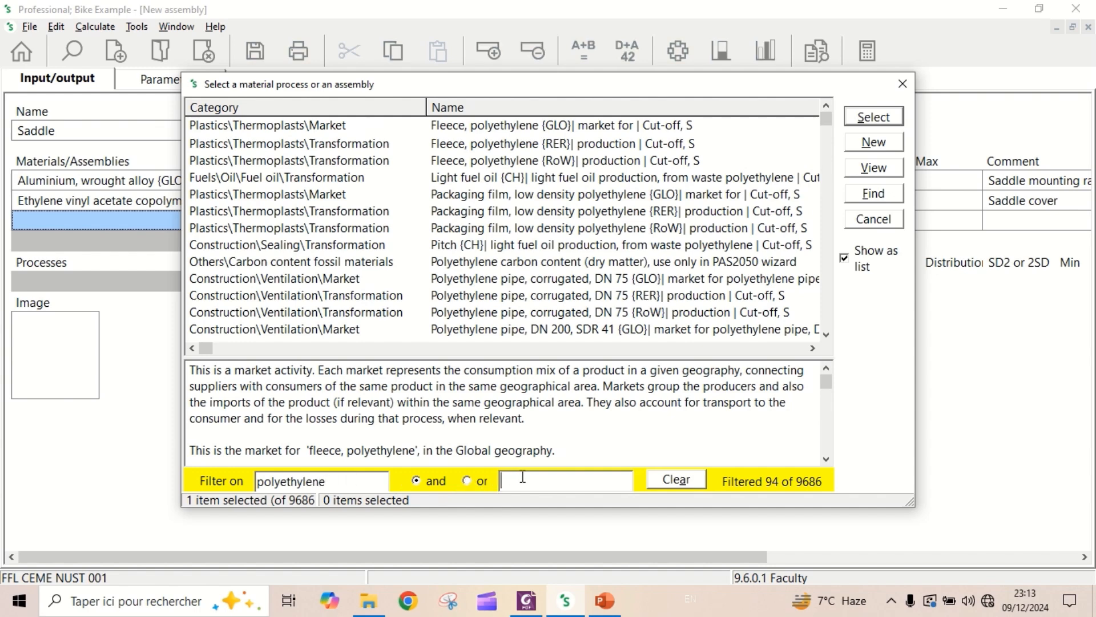
pyautogui.write('granulate')
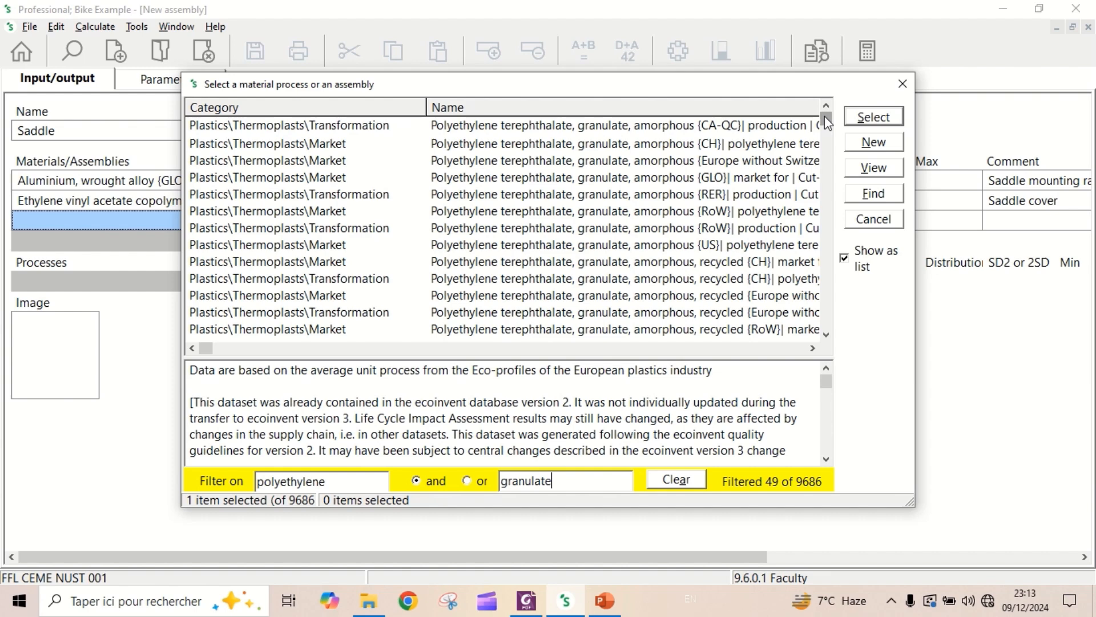
pyautogui.moveTo(824, 115); pyautogui.dragTo(825, 236)
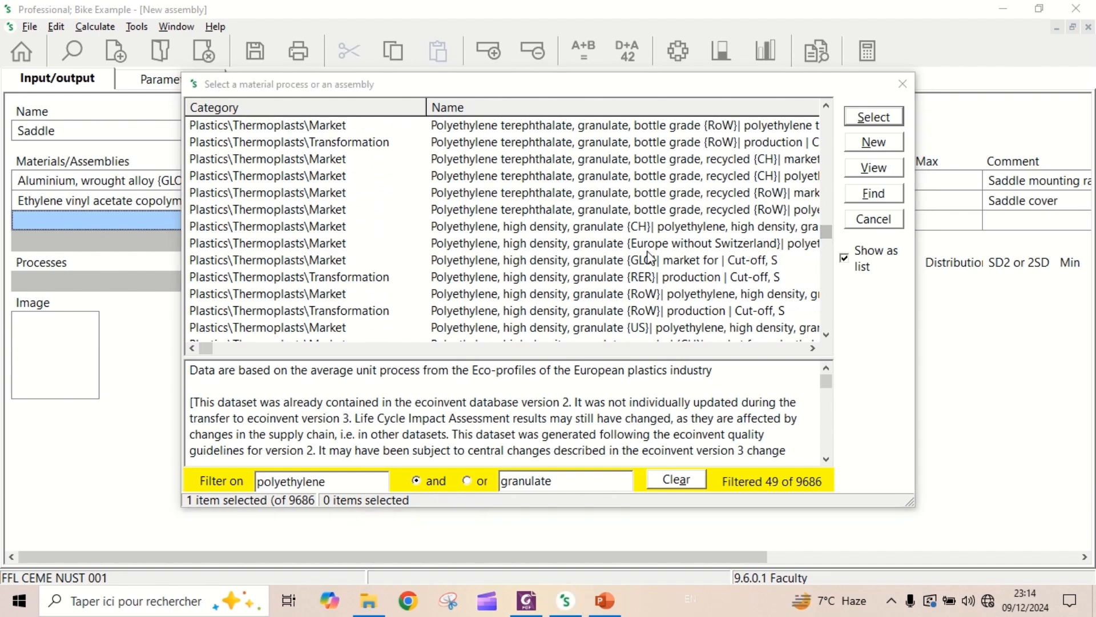
pyautogui.doubleClick(605, 261)
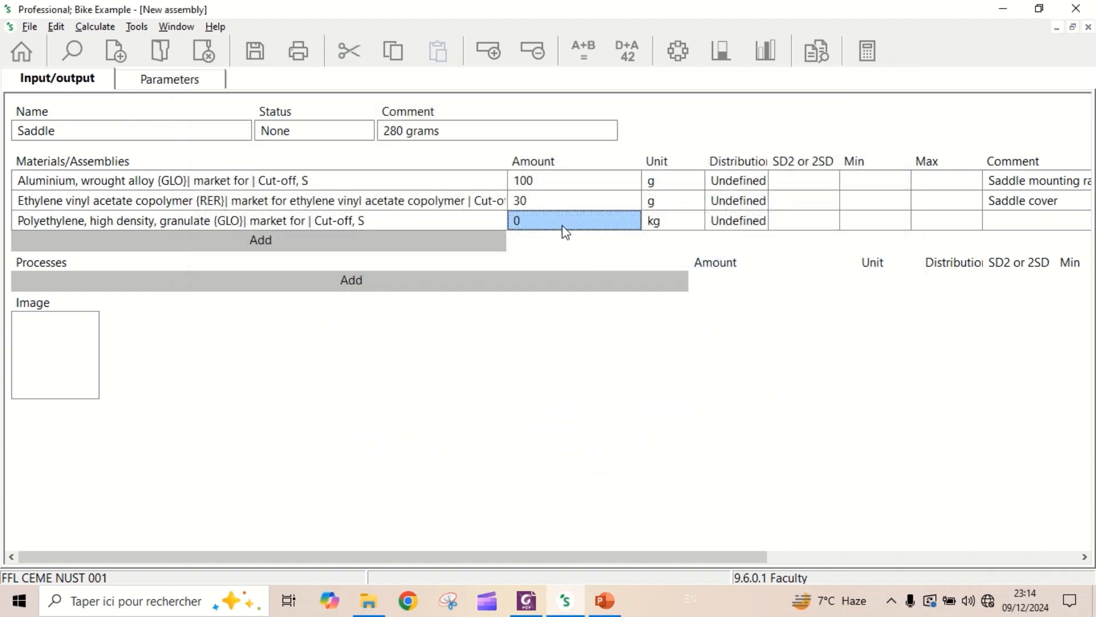
# Set the high density polyethylene amount to 100 g and give that line the comment "Plastic saddle shell"
pyautogui.write('100')
pyautogui.click(688, 224)
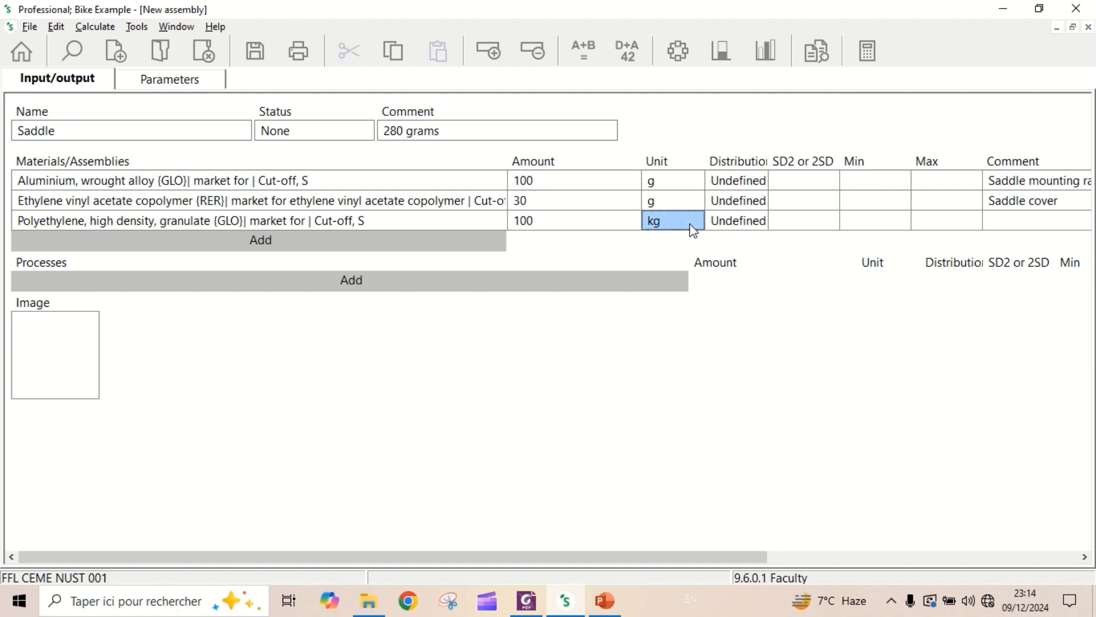
pyautogui.click(689, 224)
pyautogui.click(696, 222)
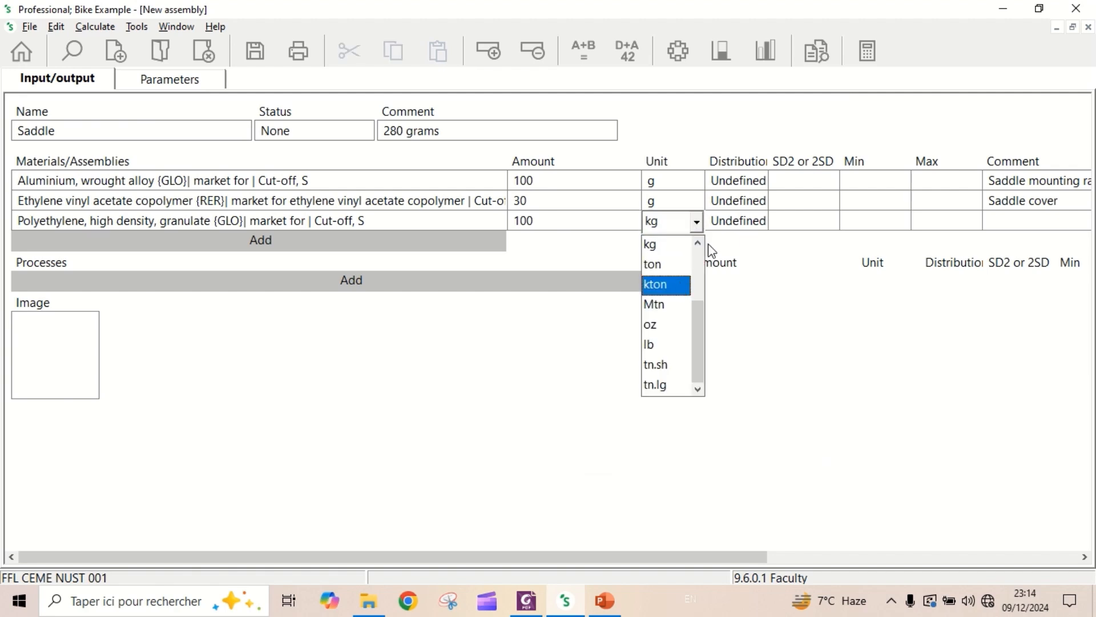
pyautogui.click(697, 243)
pyautogui.click(697, 243)
pyautogui.click(672, 275)
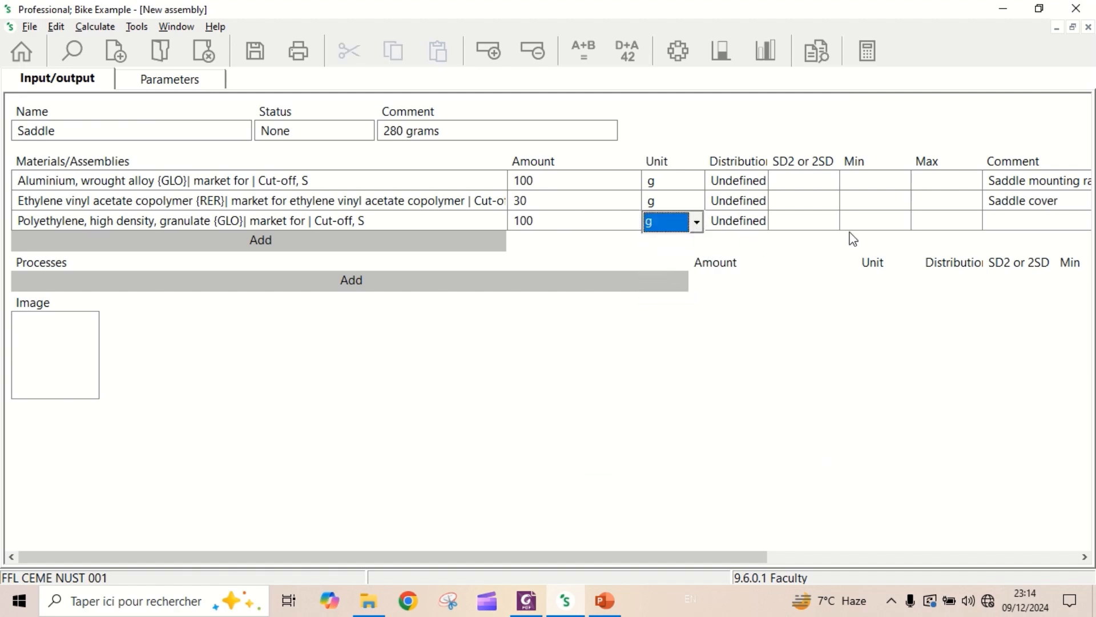
pyautogui.click(1012, 227)
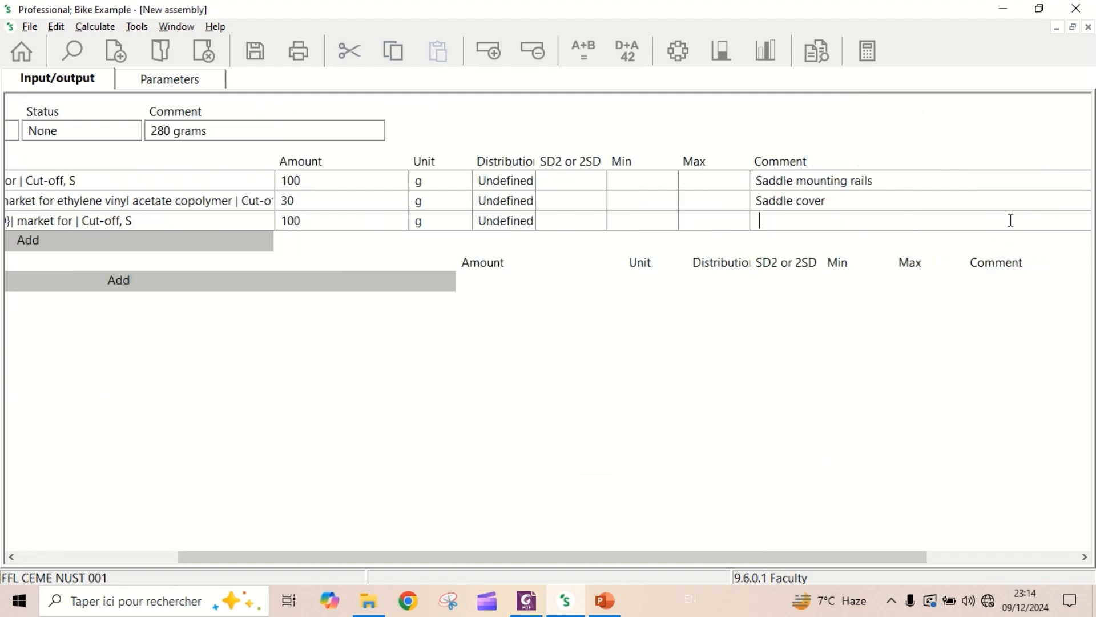
pyautogui.write('Plastic saddle shell')
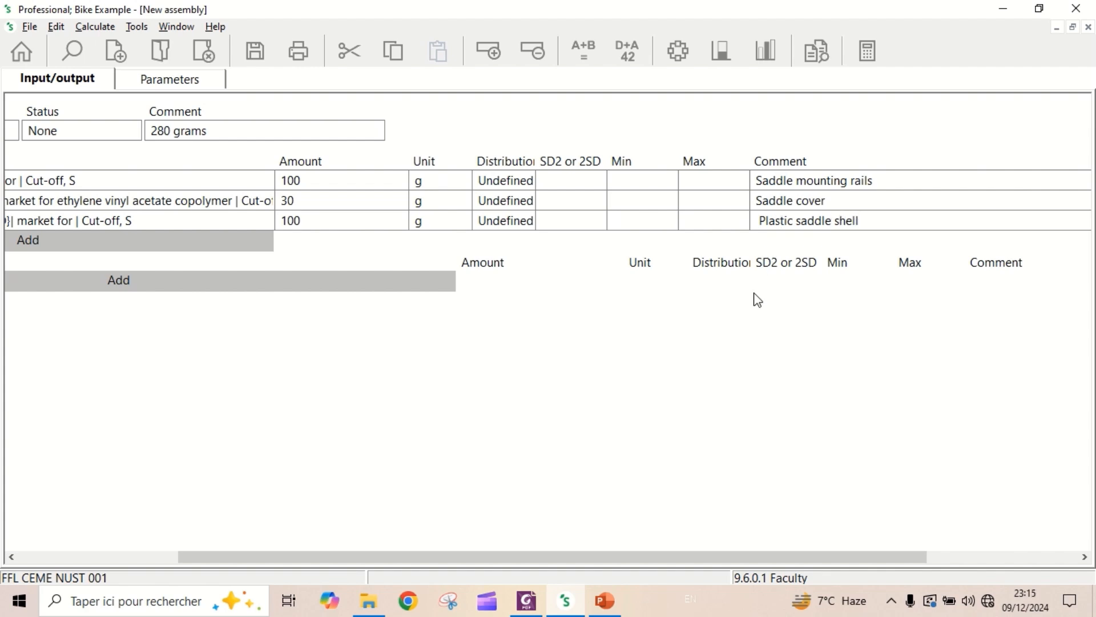
# Add the {RER} market entry for polyurethane, flexible foam as a fourth material, filtering on "polyurethane" and "foam"
pyautogui.moveTo(528, 557); pyautogui.dragTo(203, 366)
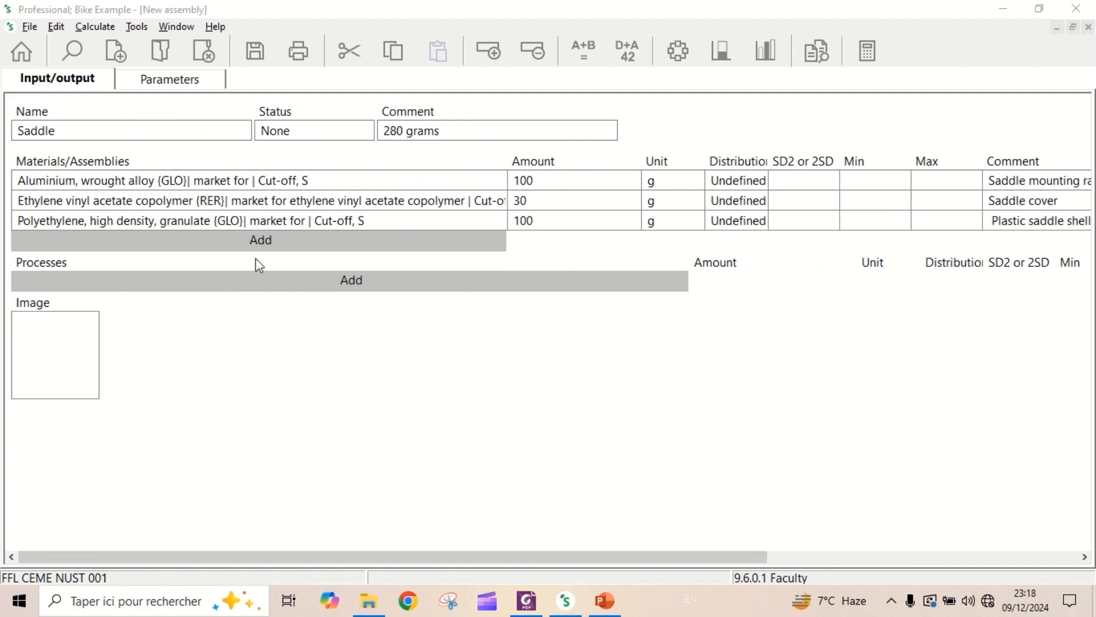
pyautogui.click(259, 240)
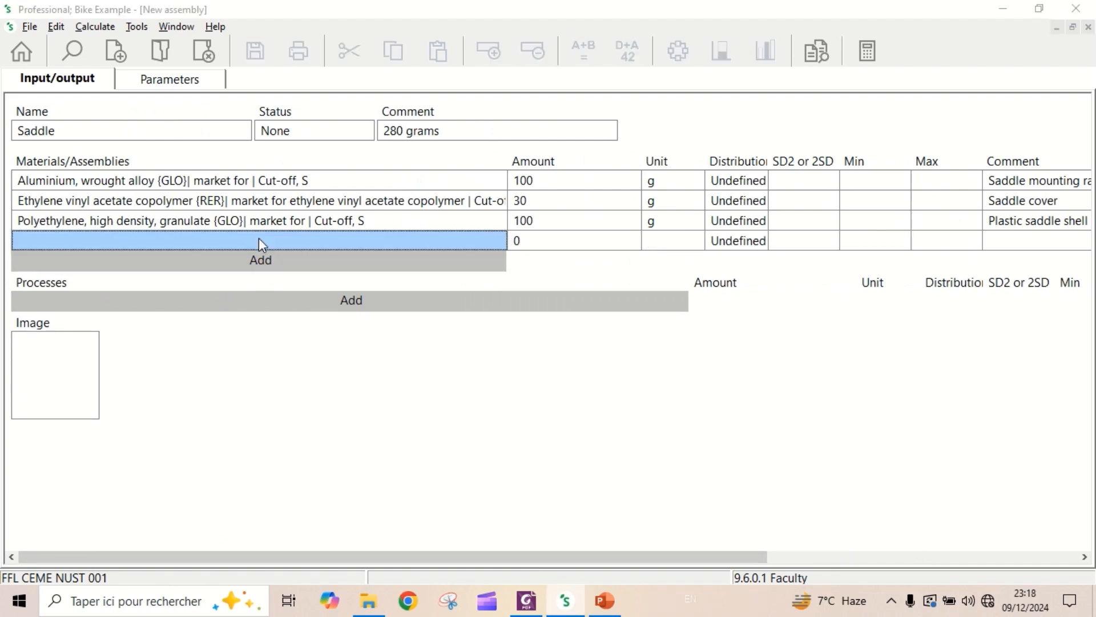
pyautogui.click(340, 480)
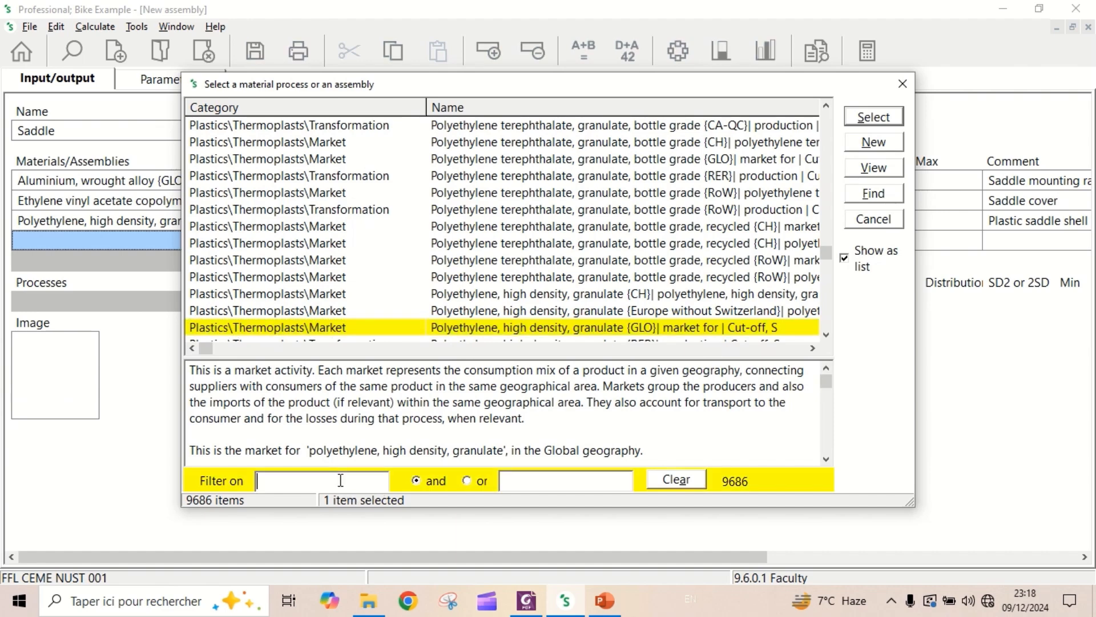
pyautogui.write('polyurethan')
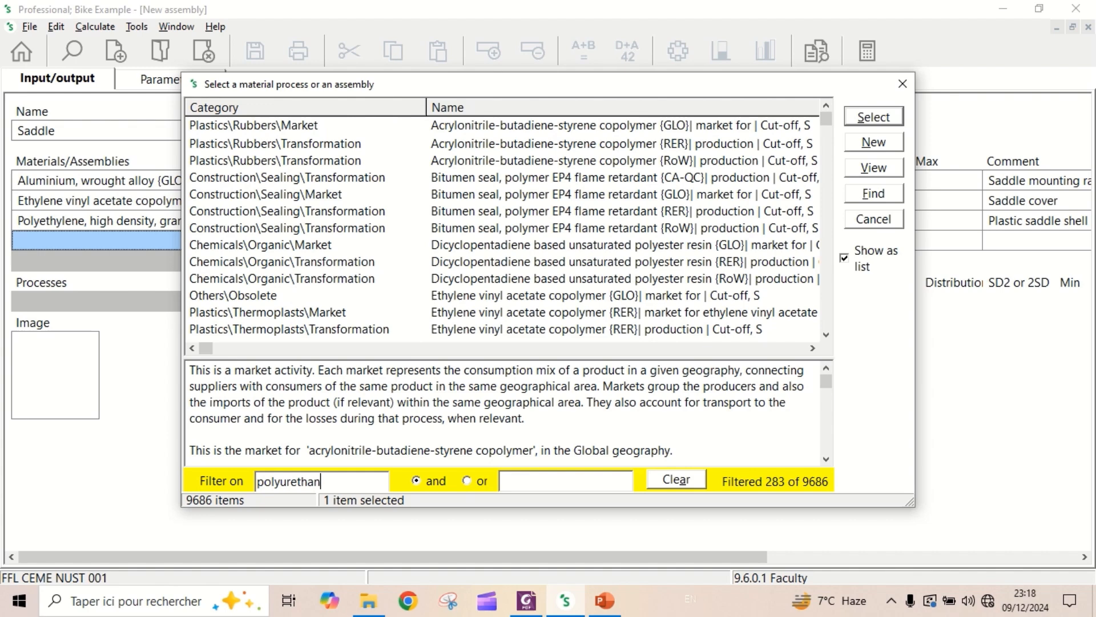
pyautogui.write('e')
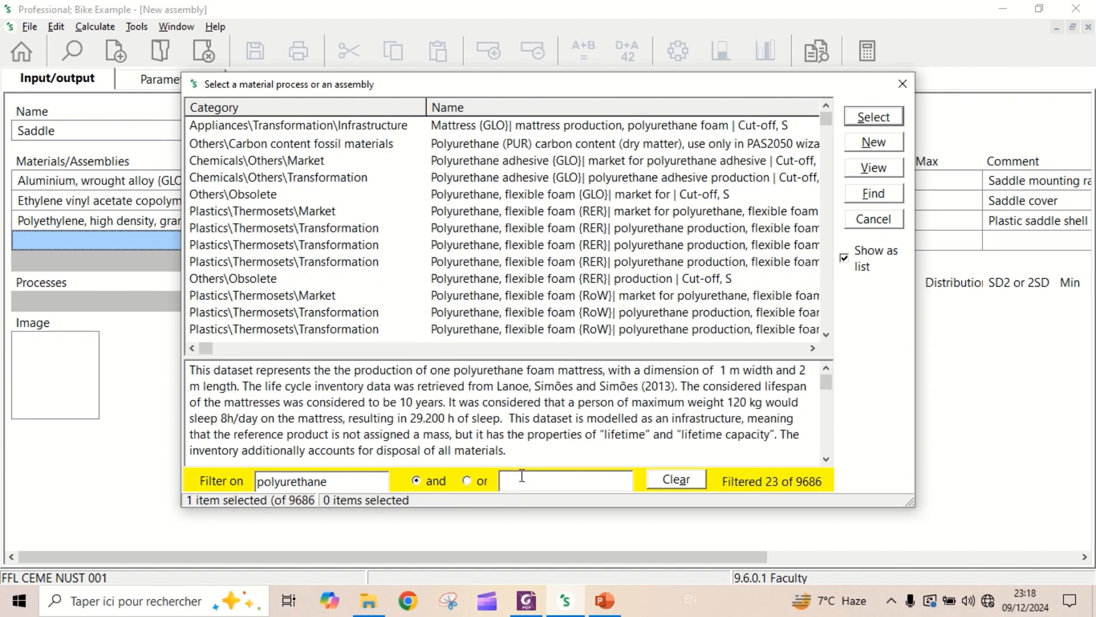
pyautogui.click(538, 483)
pyautogui.write('foam')
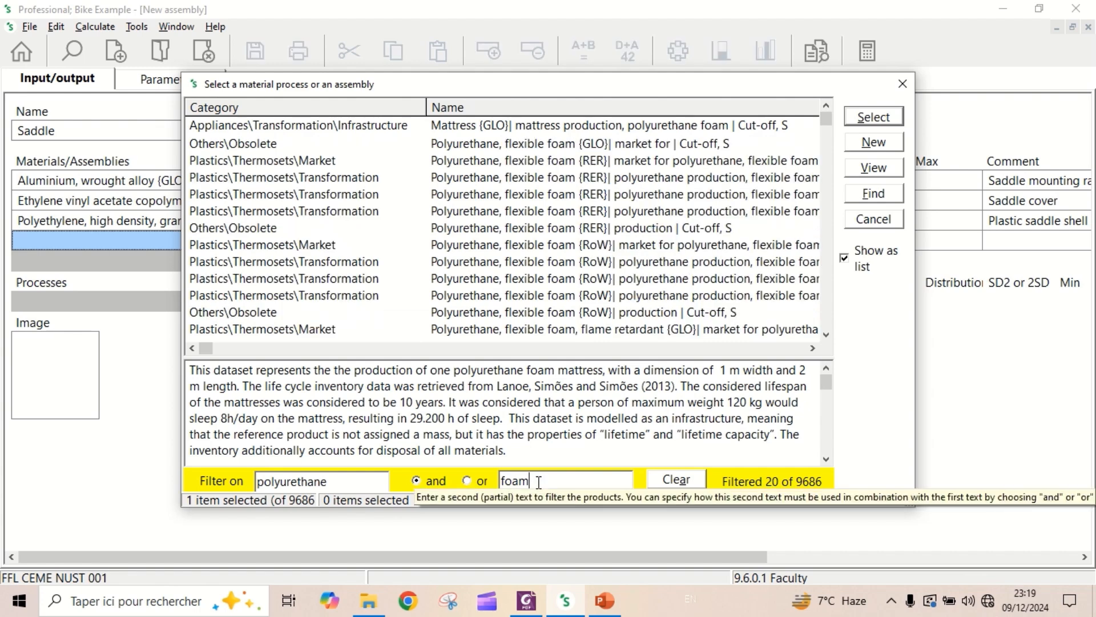
pyautogui.click(658, 162)
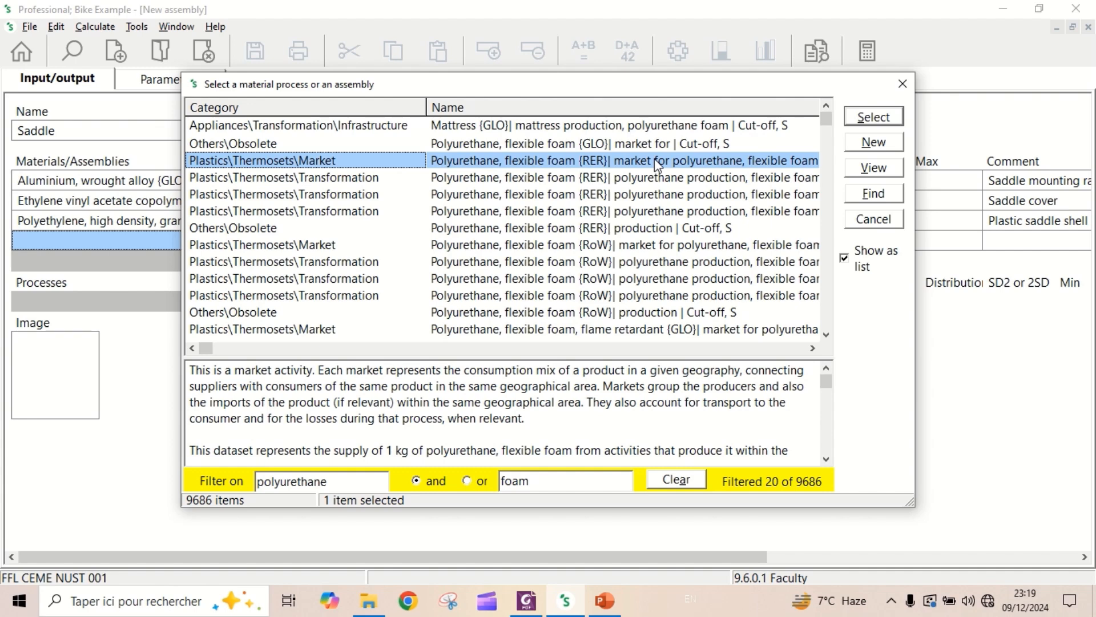
pyautogui.doubleClick(654, 163)
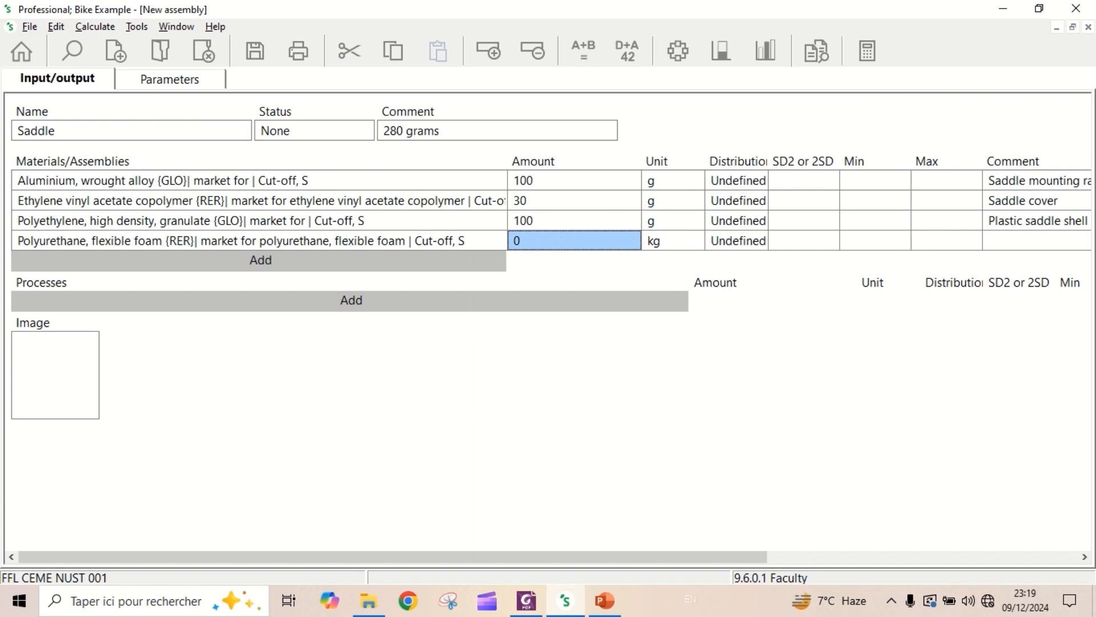
# Set the flexible polyurethane foam amount to 50 g and comment that line as "Foam"
pyautogui.write('50')
pyautogui.click(676, 241)
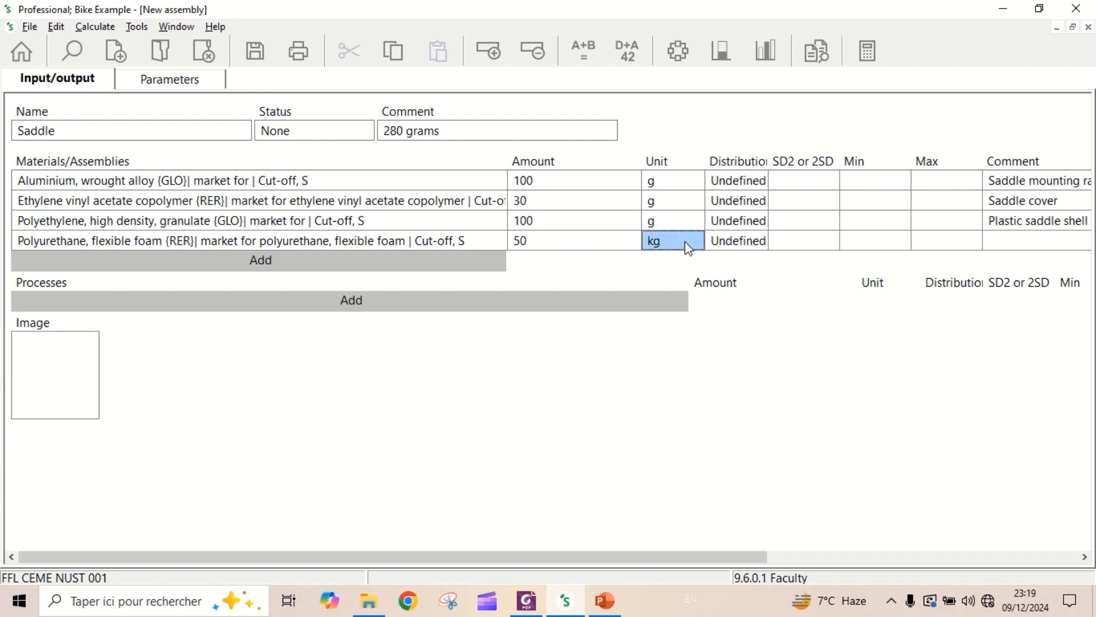
pyautogui.click(688, 241)
pyautogui.click(697, 242)
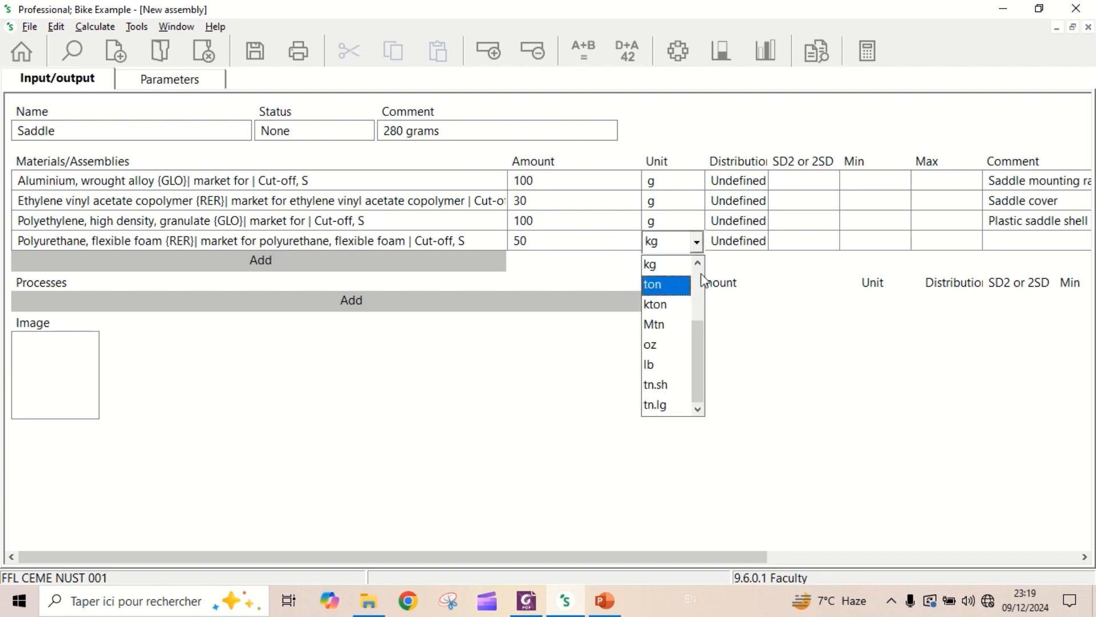
pyautogui.click(697, 263)
pyautogui.click(697, 263)
pyautogui.click(672, 284)
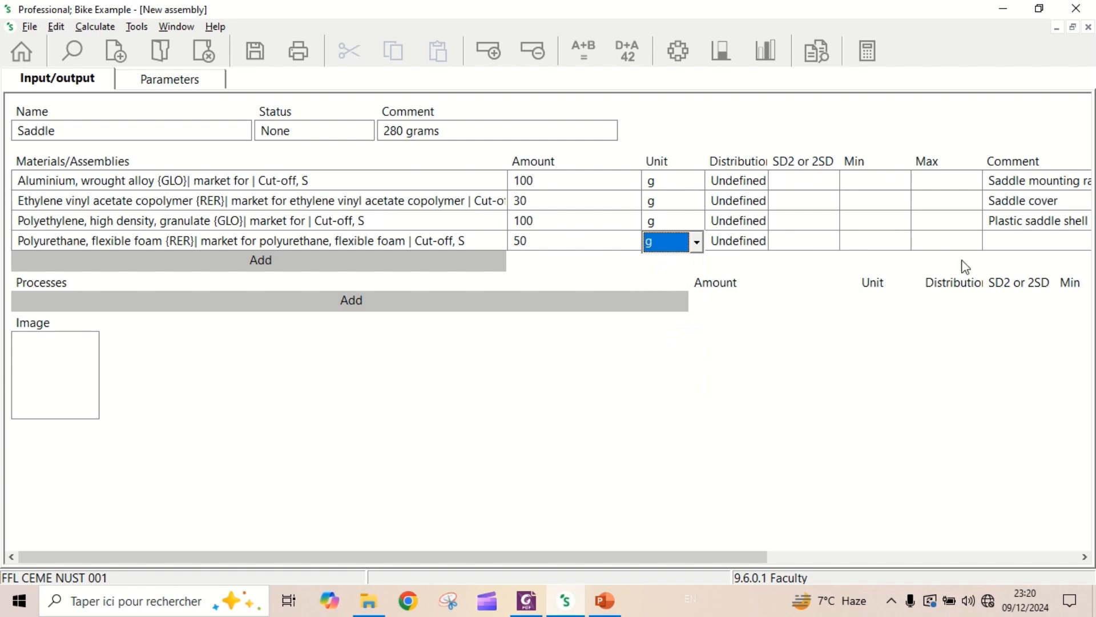
pyautogui.click(1016, 238)
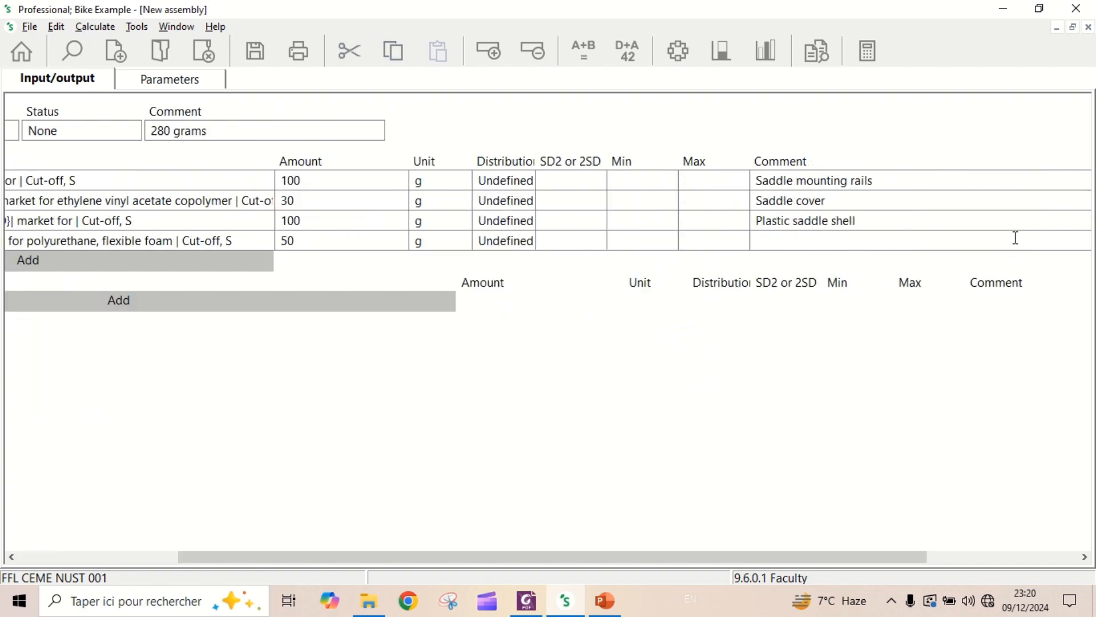
pyautogui.write('Foam')
# Add "Injection moulding {GLO}| market for | Cut-off, S" as a process, showing processes as a list and filtering on "inje"
pyautogui.moveTo(433, 556); pyautogui.dragTo(198, 546)
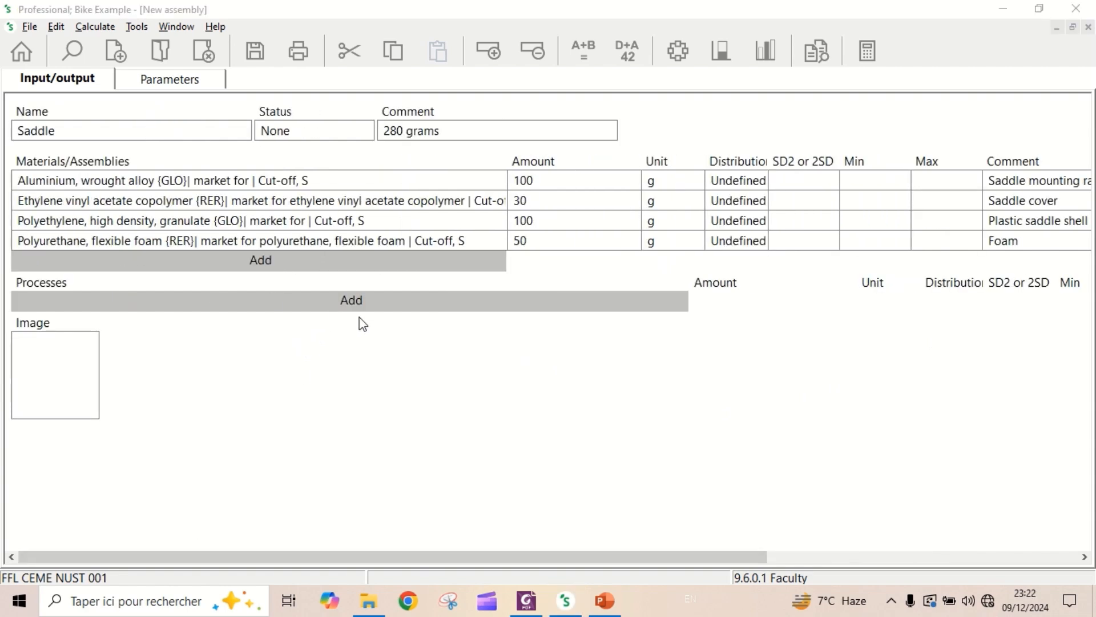
pyautogui.click(324, 302)
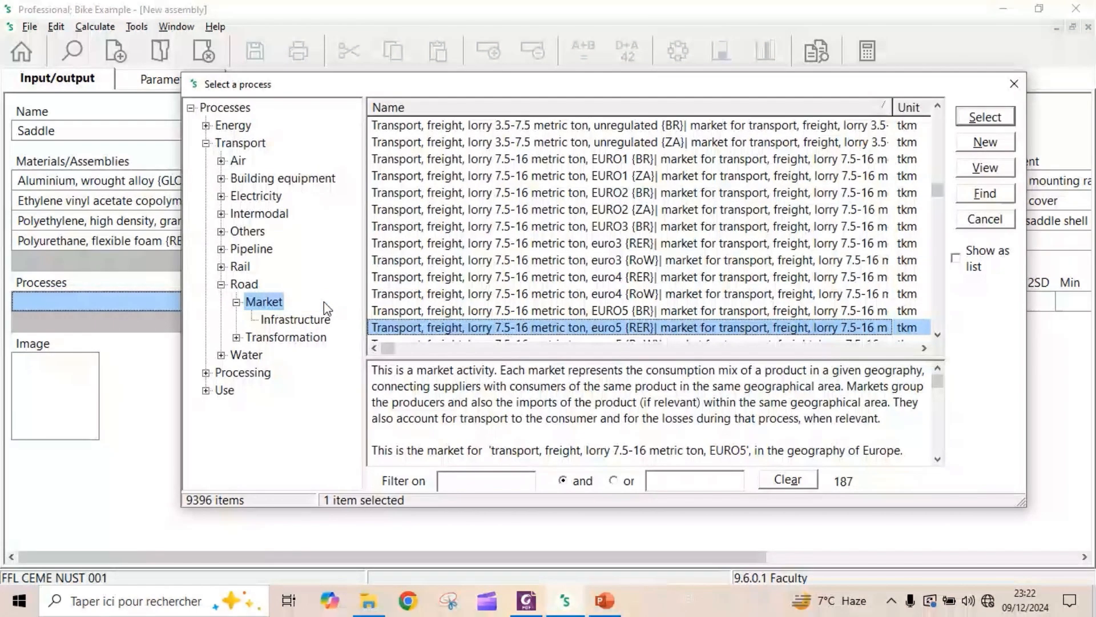
pyautogui.click(237, 303)
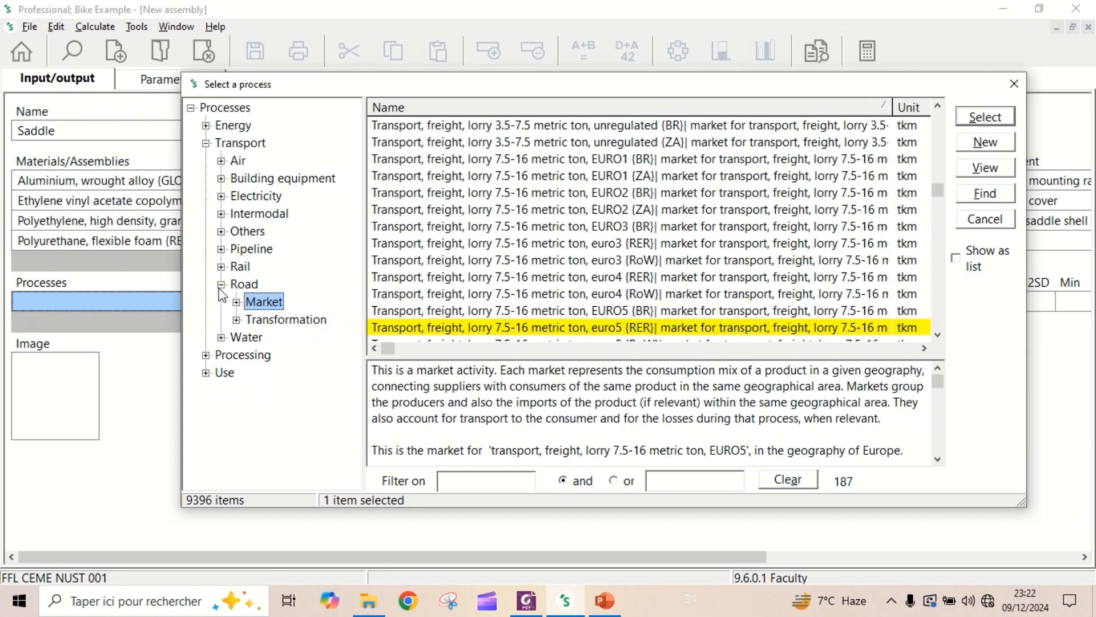
pyautogui.click(220, 286)
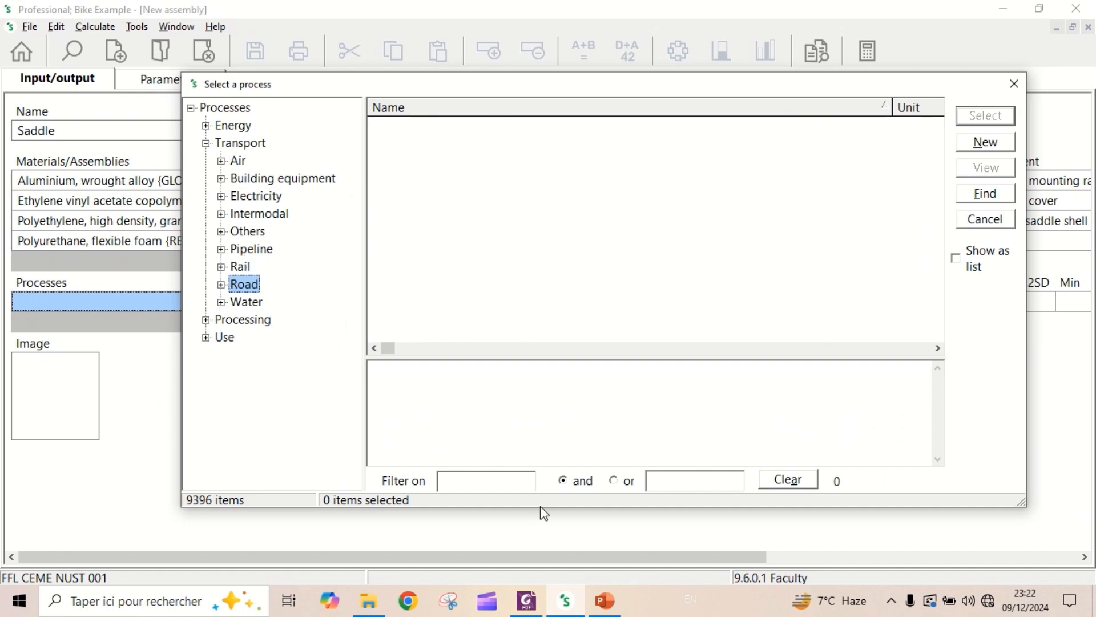
pyautogui.click(958, 260)
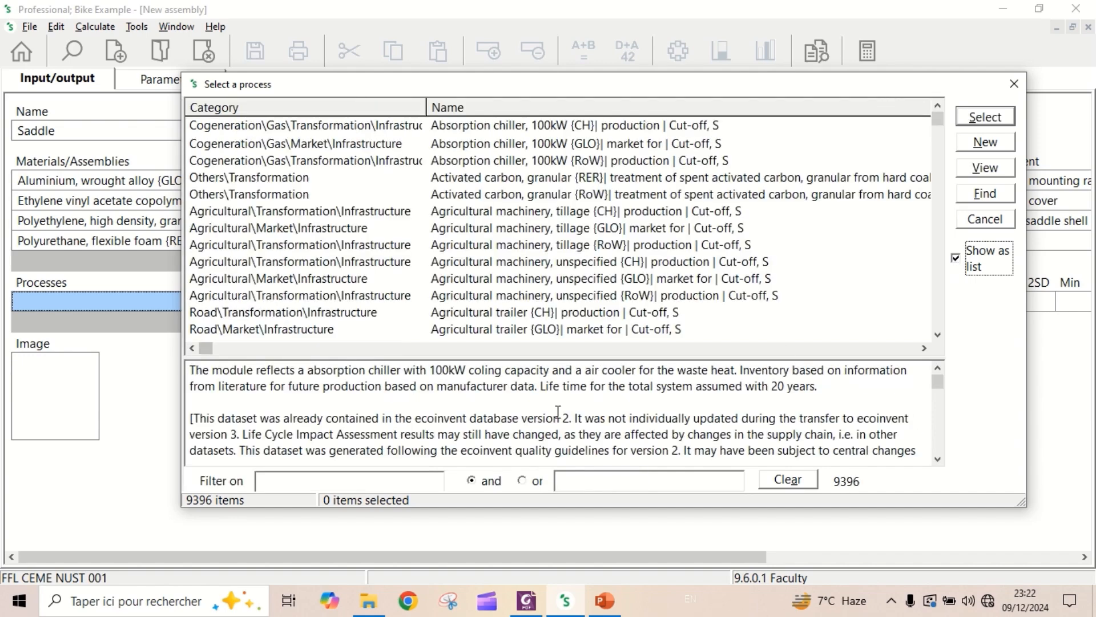
pyautogui.click(363, 474)
pyautogui.write('inje')
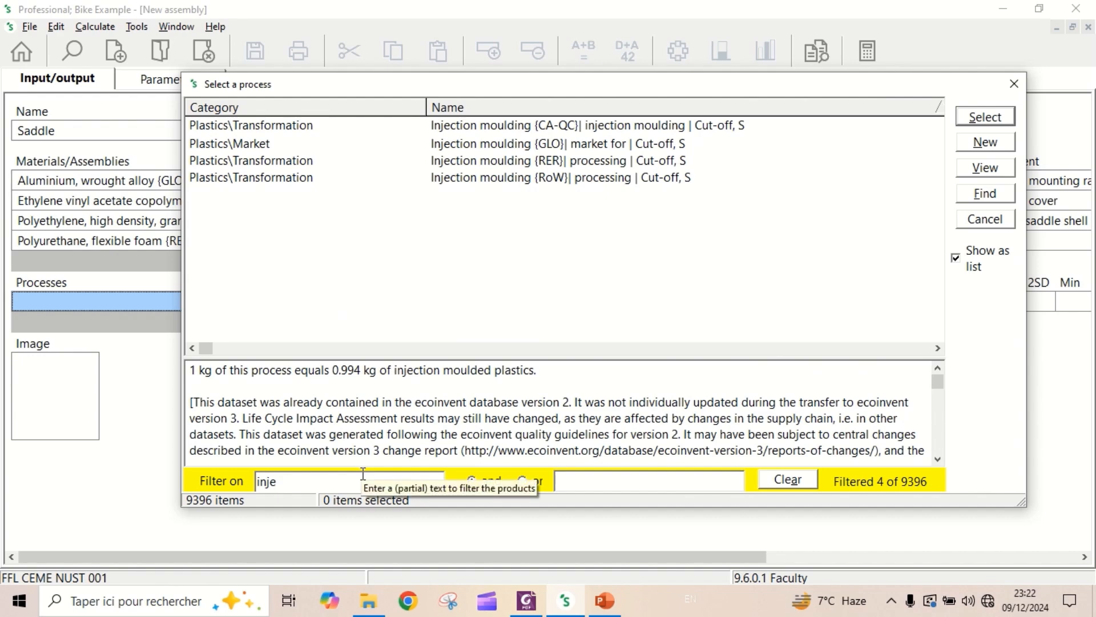
pyautogui.doubleClick(573, 150)
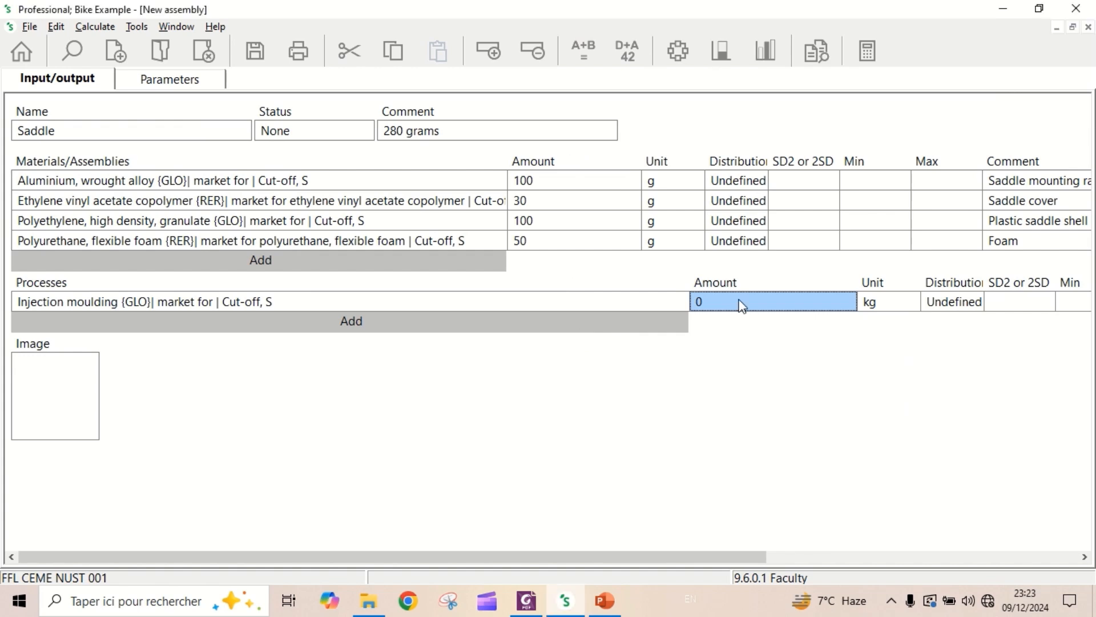
# Set the injection moulding amount to 100 g and comment that process as "Moulding the plastic shell"
pyautogui.write('100')
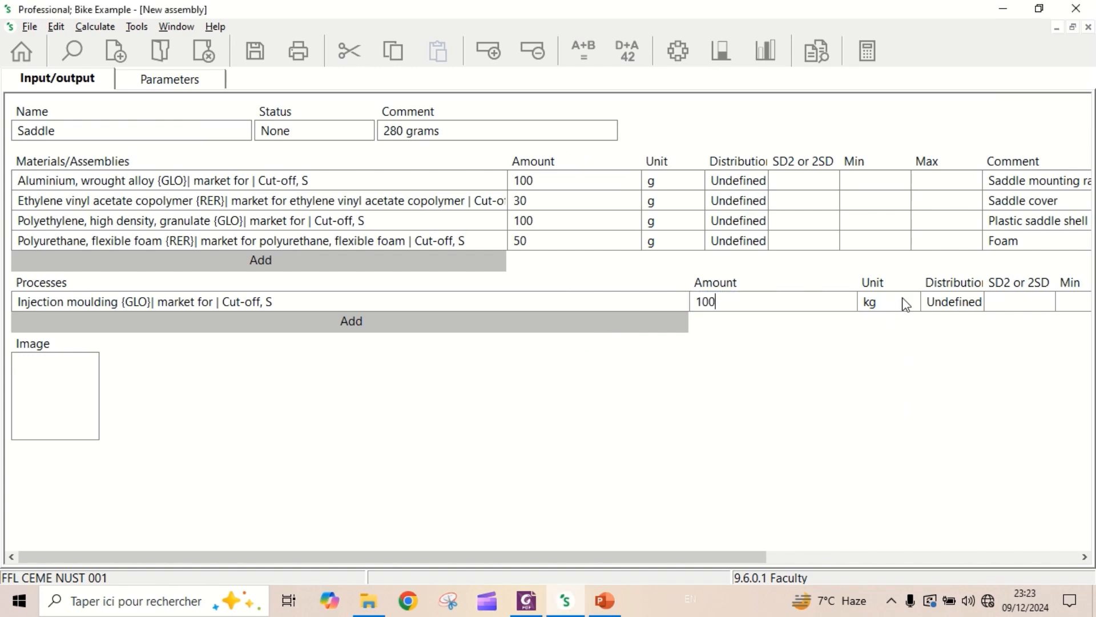
pyautogui.click(906, 304)
pyautogui.click(906, 305)
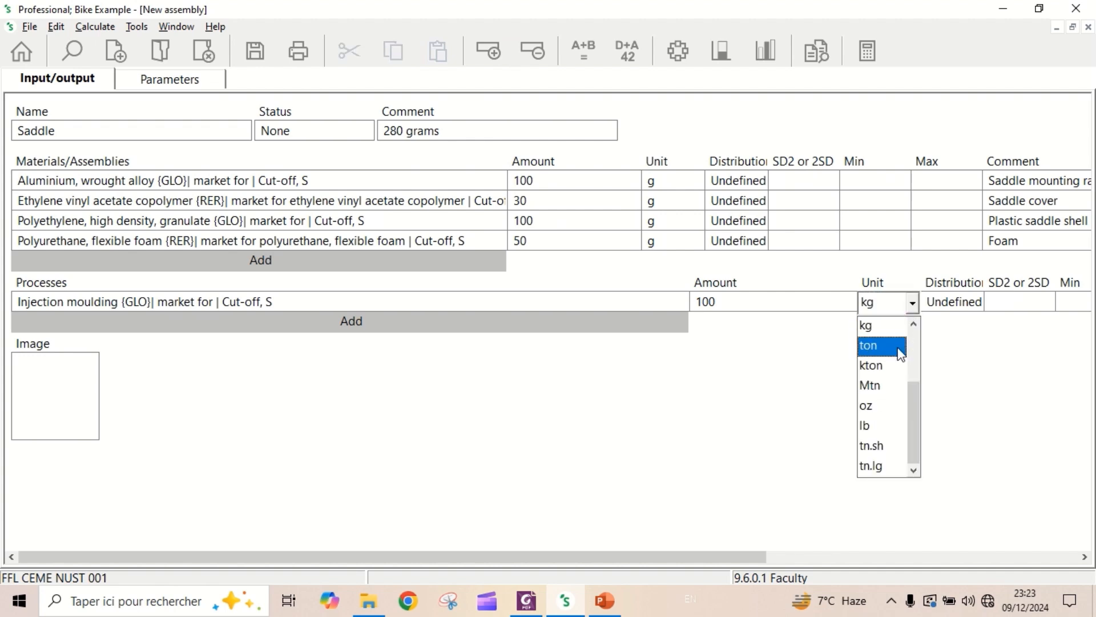
pyautogui.click(914, 326)
pyautogui.click(915, 325)
pyautogui.click(882, 347)
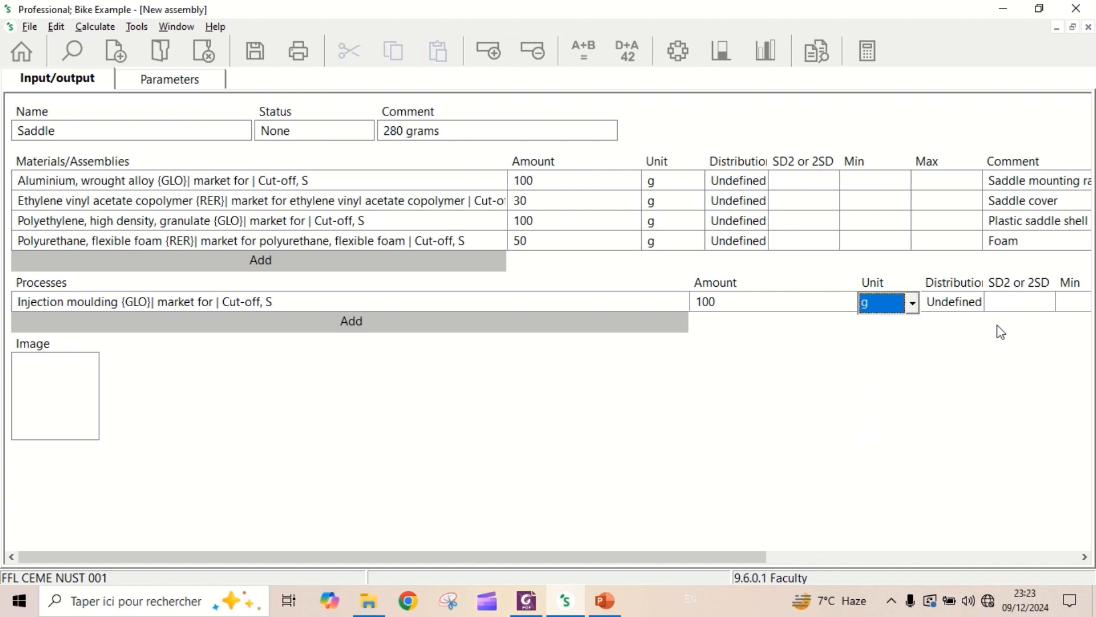
pyautogui.moveTo(766, 552); pyautogui.dragTo(918, 533)
pyautogui.click(964, 301)
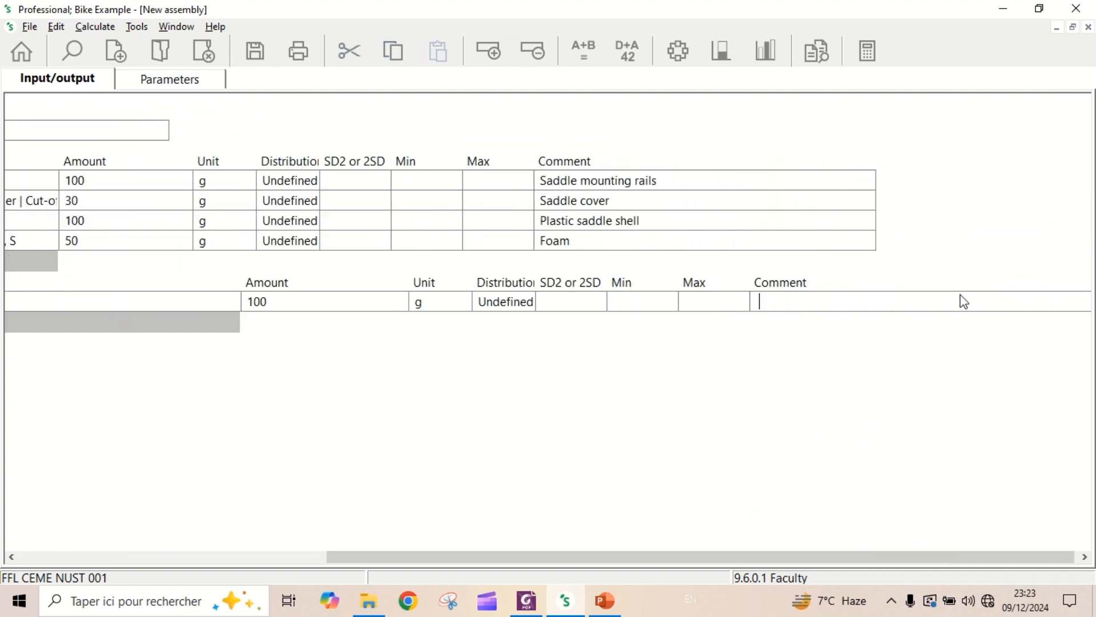
pyautogui.write('Moulding the p')
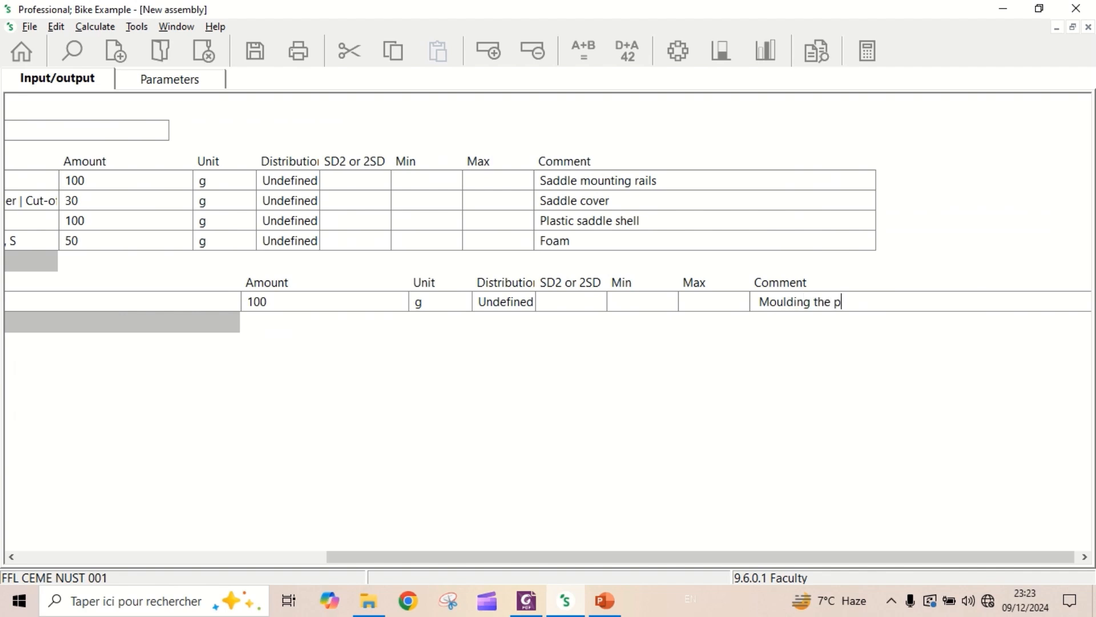
pyautogui.write('lastic shell')
# Save the Saddle assembly and close it to return to the product stages overview
pyautogui.moveTo(632, 557); pyautogui.dragTo(123, 508)
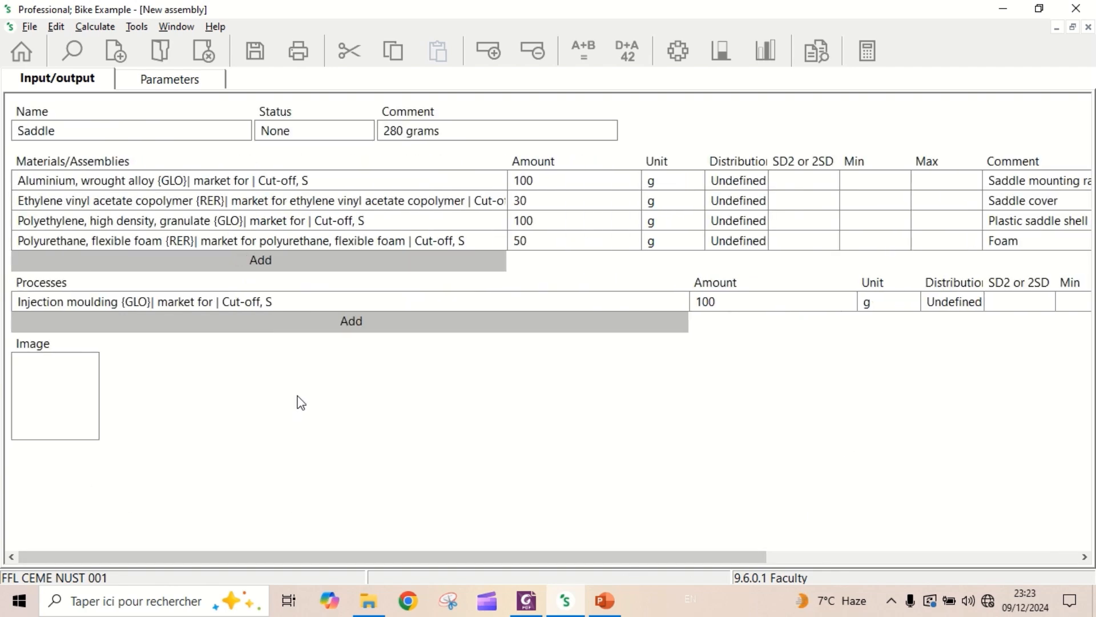
pyautogui.click(266, 48)
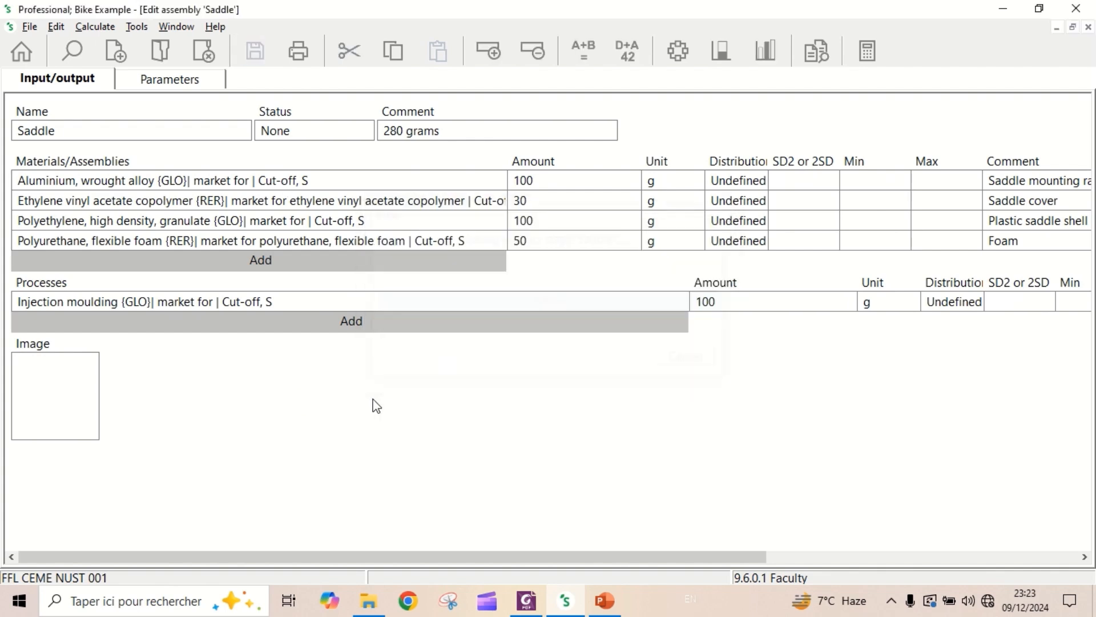
pyautogui.click(1089, 27)
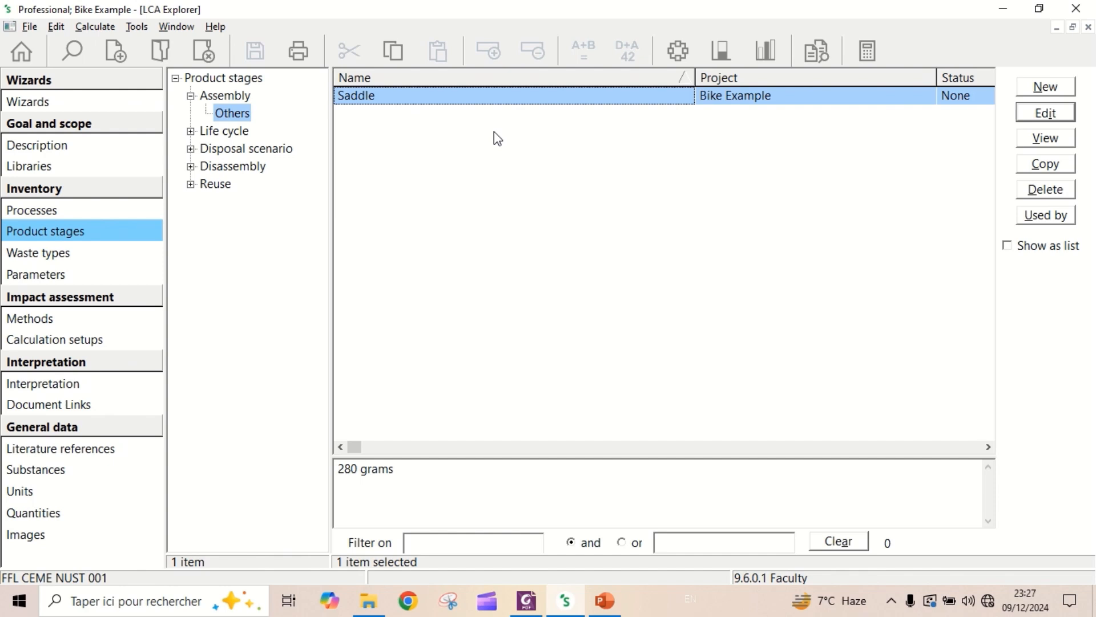
# Create a new assembly named "Handlebar" with the comment "350 grams"
pyautogui.click(1047, 86)
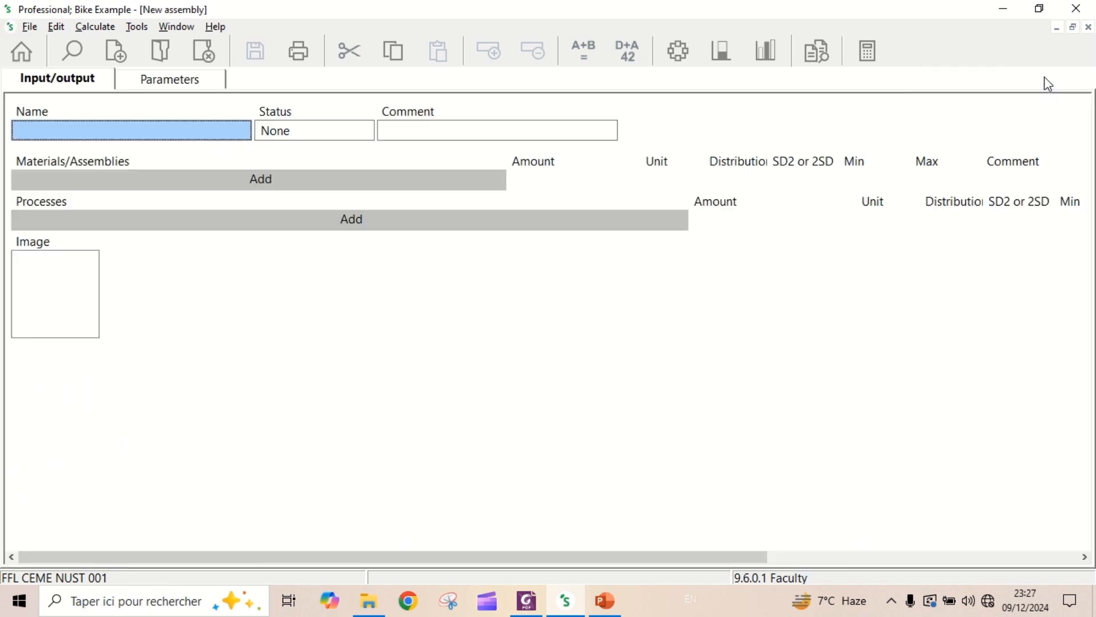
pyautogui.click(179, 129)
pyautogui.write('Han')
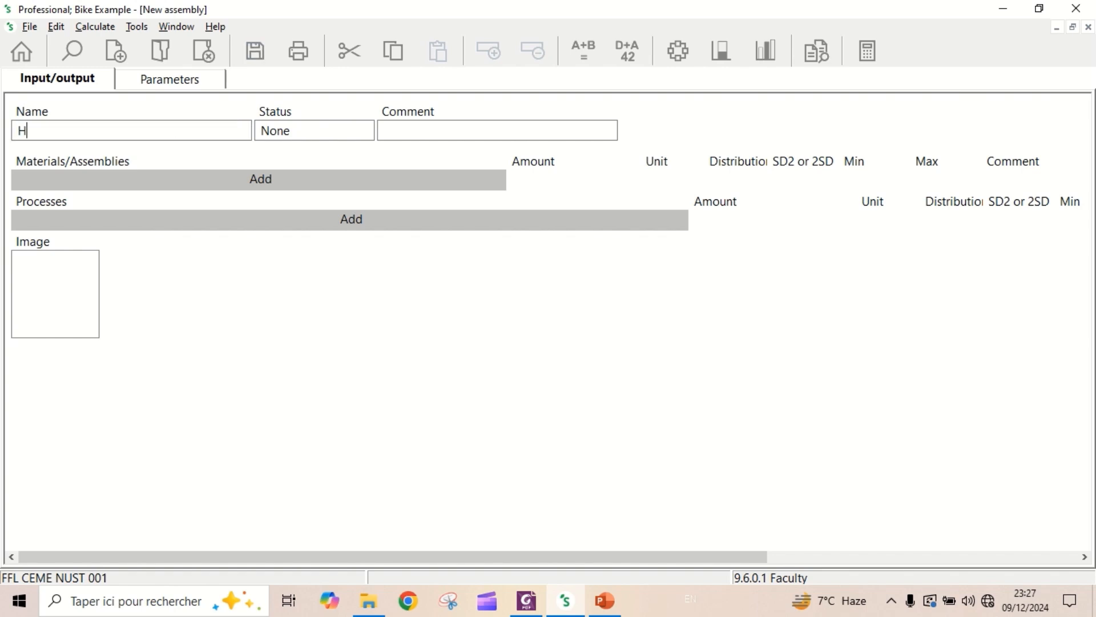
pyautogui.write('dlebar')
pyautogui.click(441, 130)
pyautogui.write('350 grams')
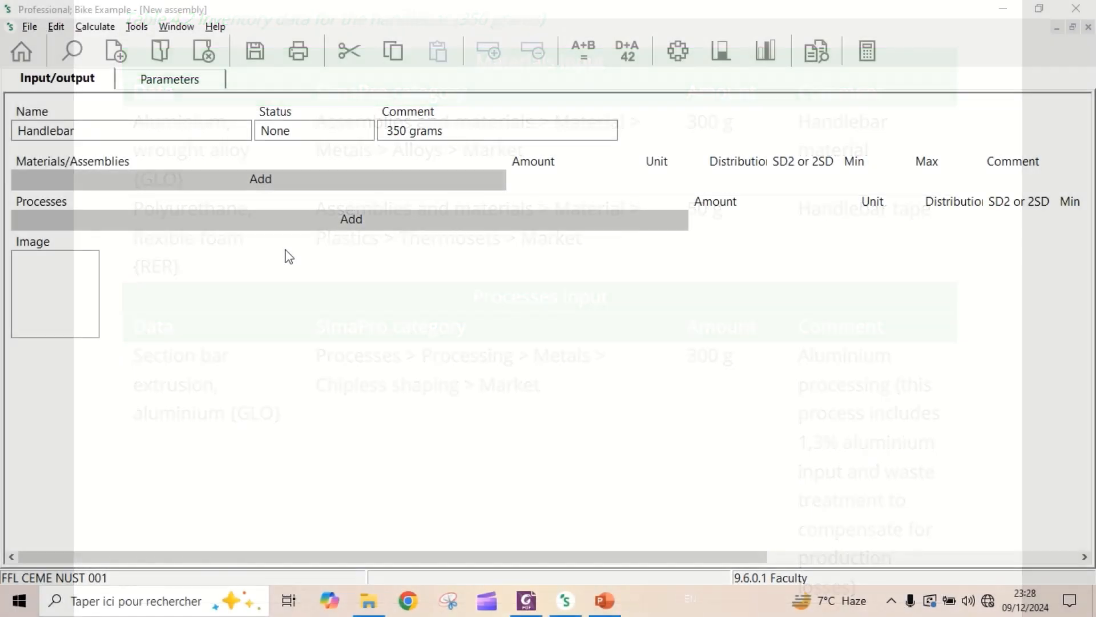
# Add "Aluminium, wrought alloy {GLO}| market for | Cut-off, S" as a material of the Handlebar, filtering on "aluminium" and "wrought"
pyautogui.click(246, 182)
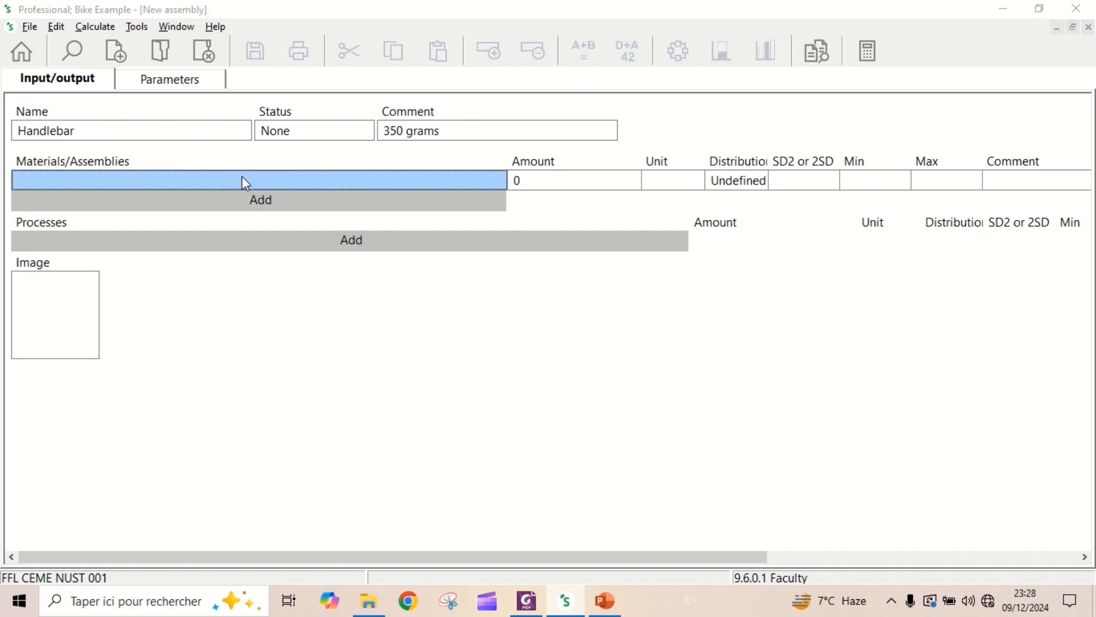
pyautogui.doubleClick(244, 181)
pyautogui.click(304, 476)
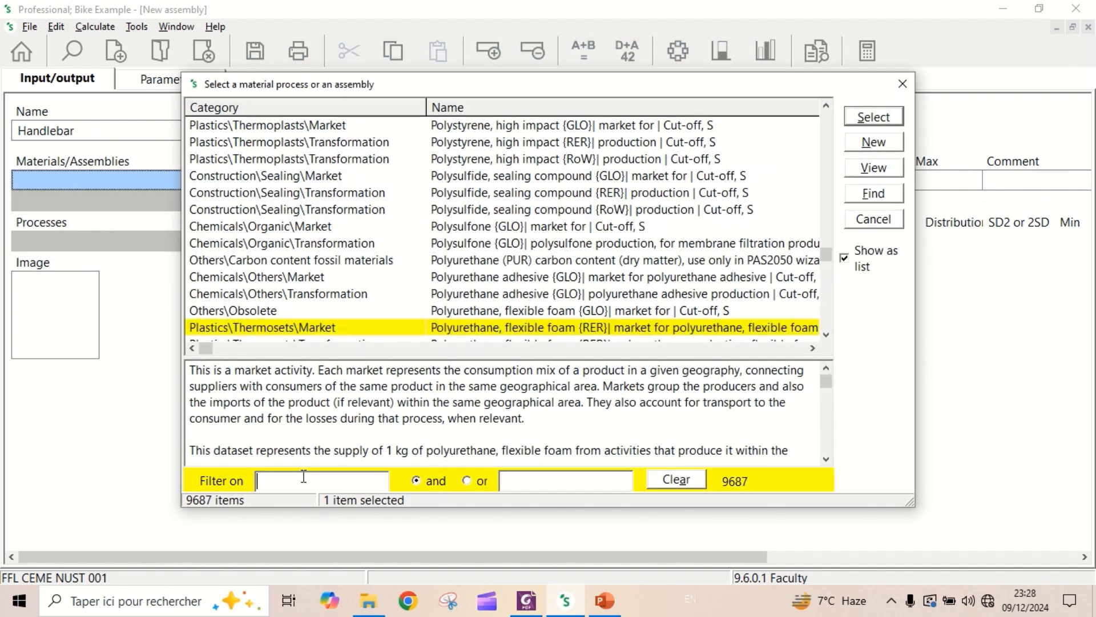
pyautogui.write('alum')
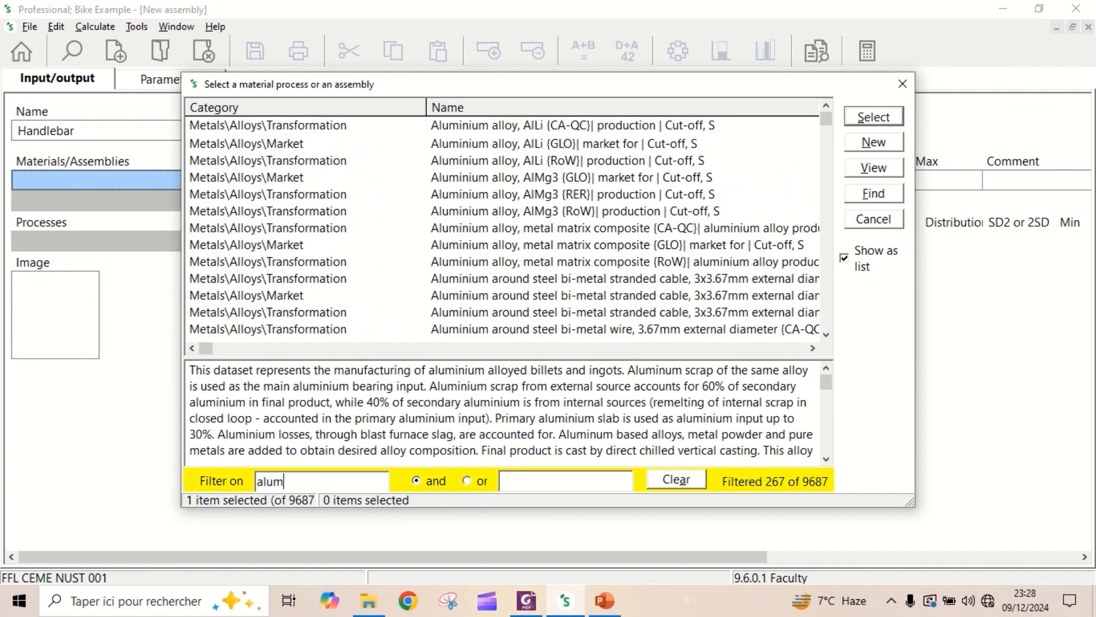
pyautogui.write('inium')
pyautogui.click(539, 477)
pyautogui.write('wr')
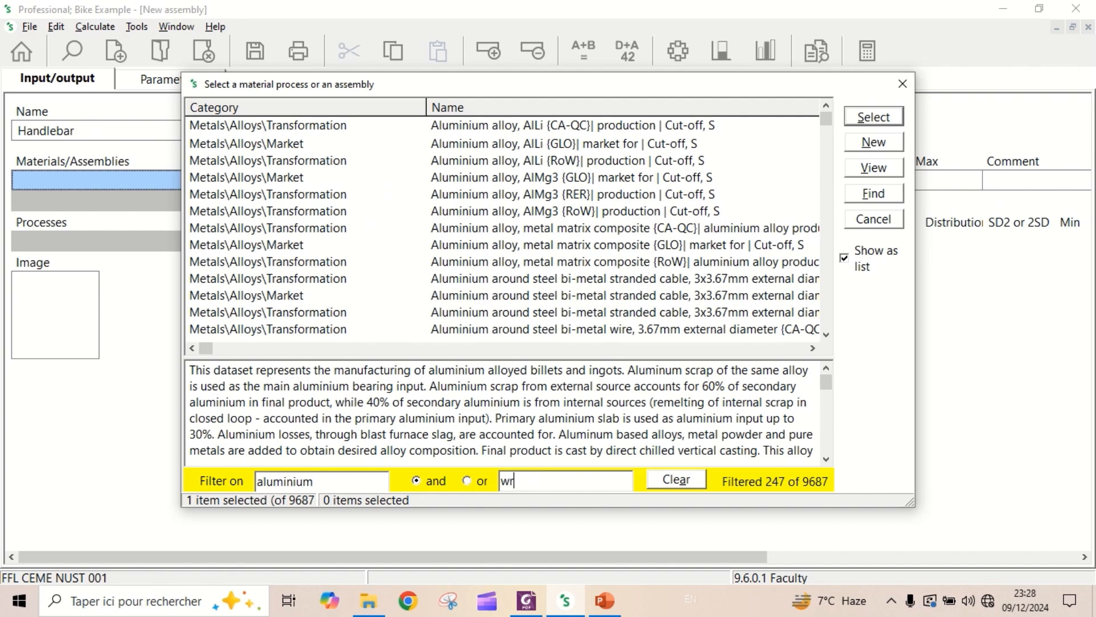
pyautogui.write('ought')
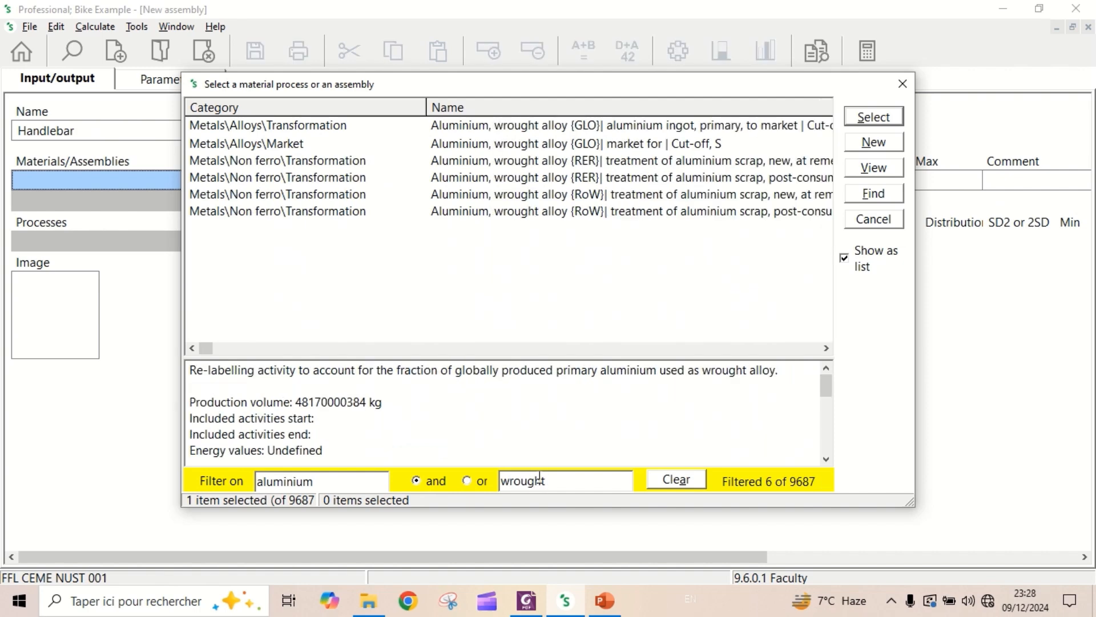
pyautogui.doubleClick(523, 144)
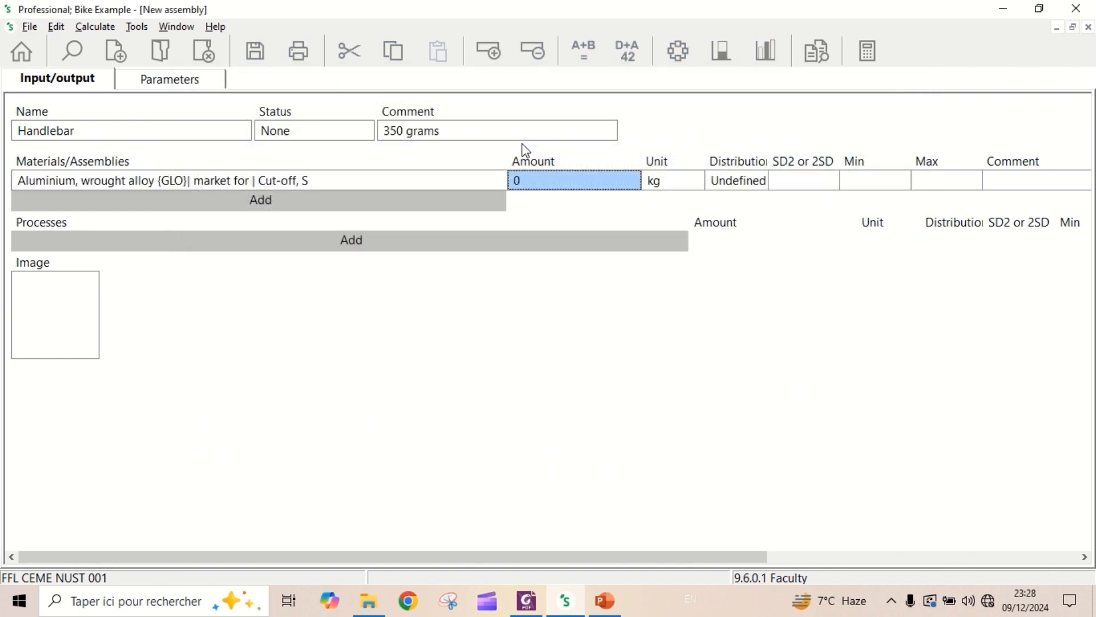
# Set the wrought aluminium alloy amount to 300 g and comment that material as "Handlebar material"
pyautogui.write('300')
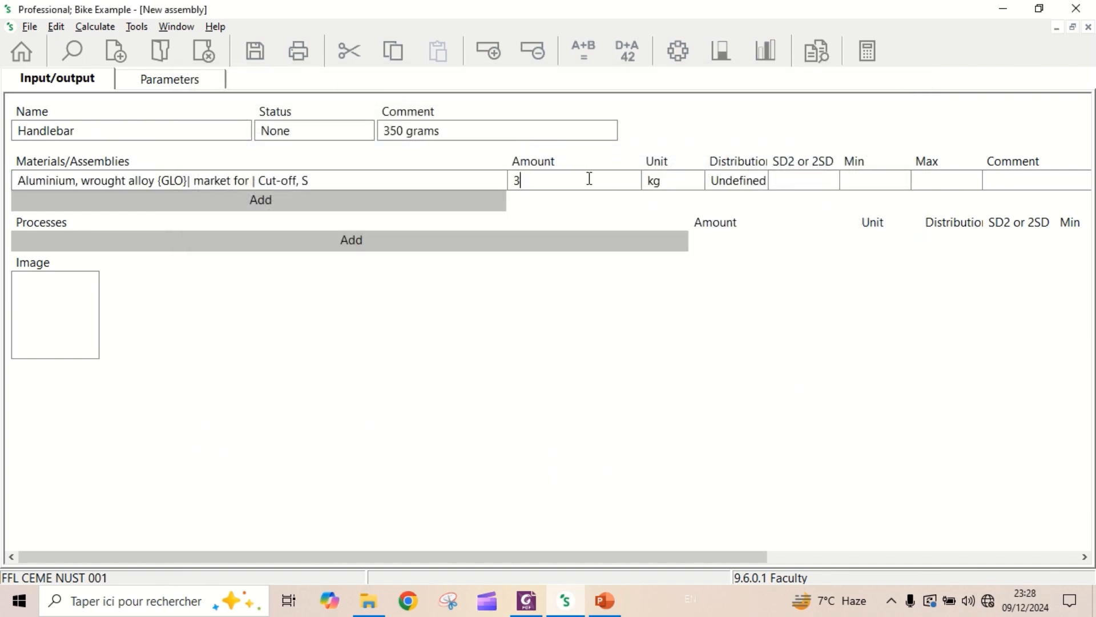
pyautogui.click(688, 187)
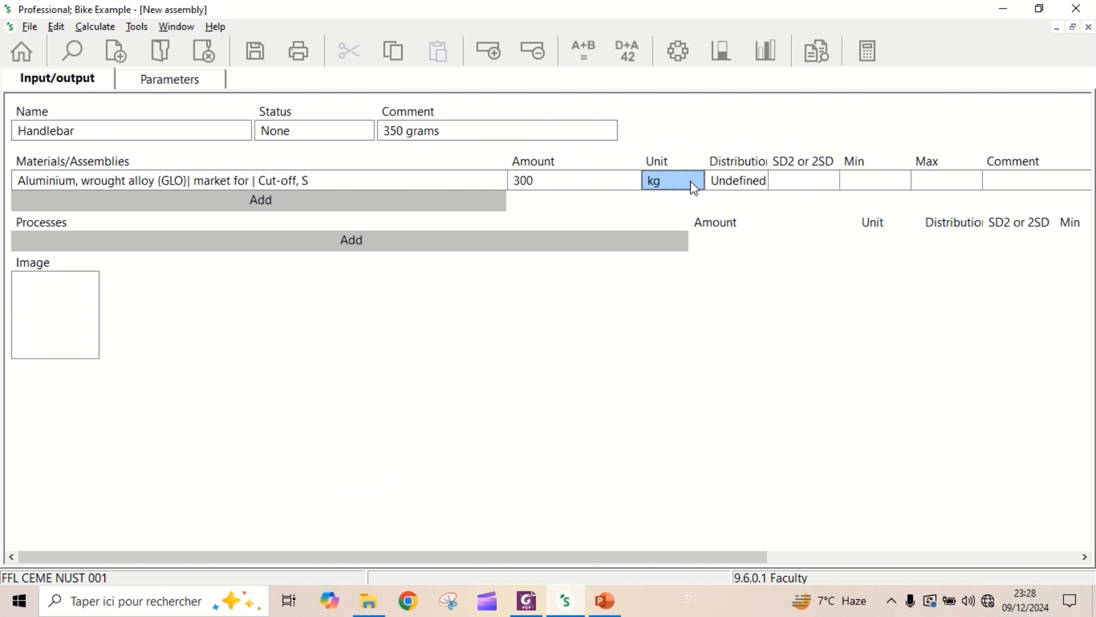
pyautogui.click(703, 186)
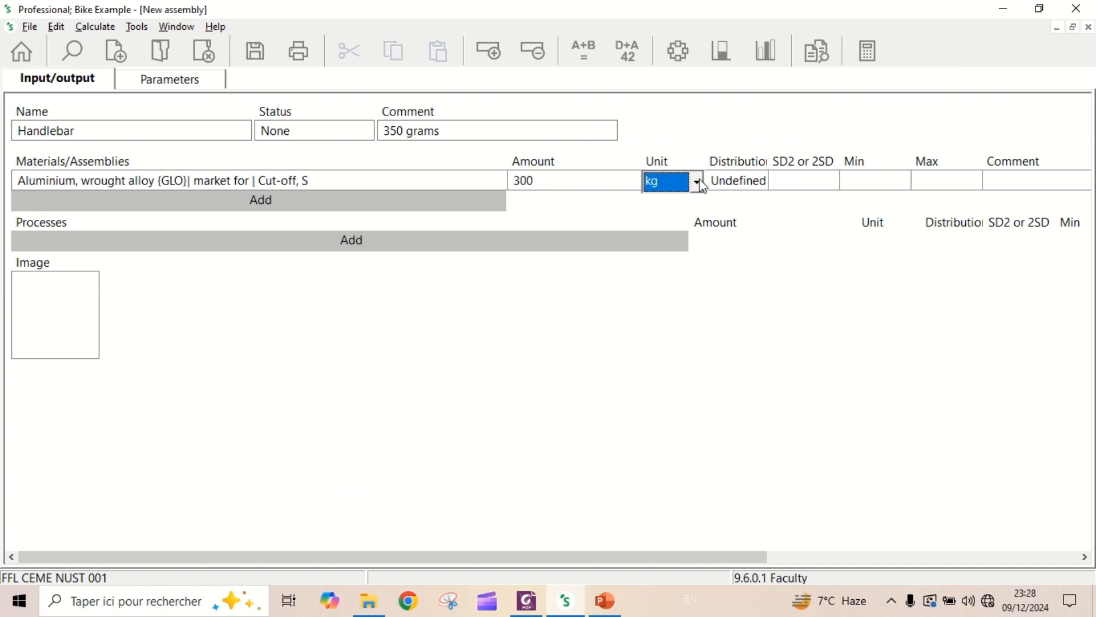
pyautogui.click(696, 182)
pyautogui.click(698, 203)
pyautogui.click(698, 203)
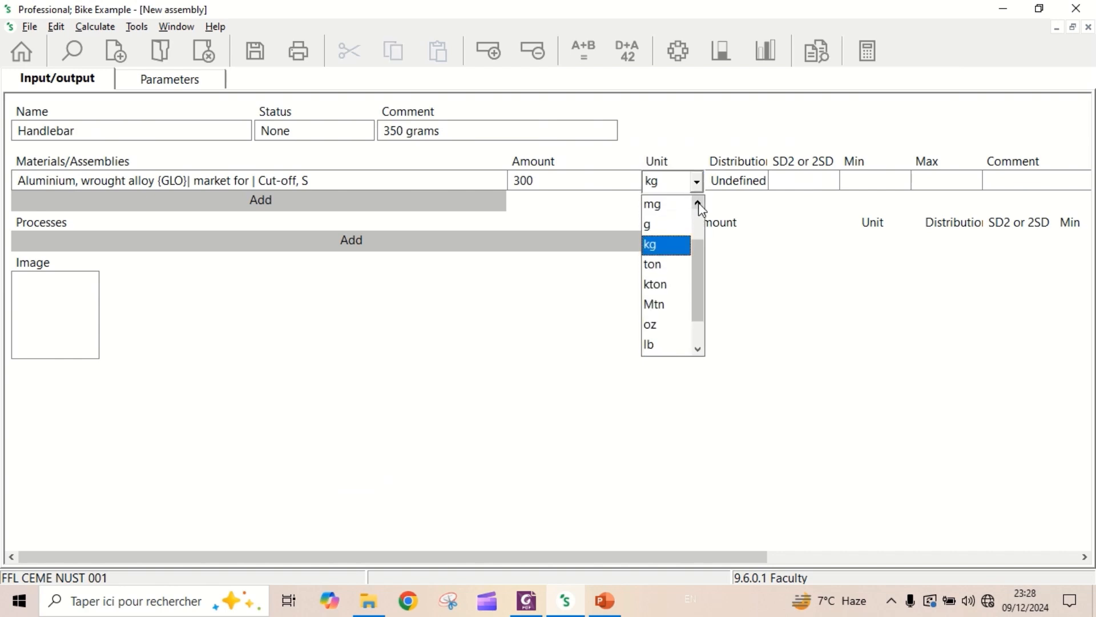
pyautogui.click(655, 223)
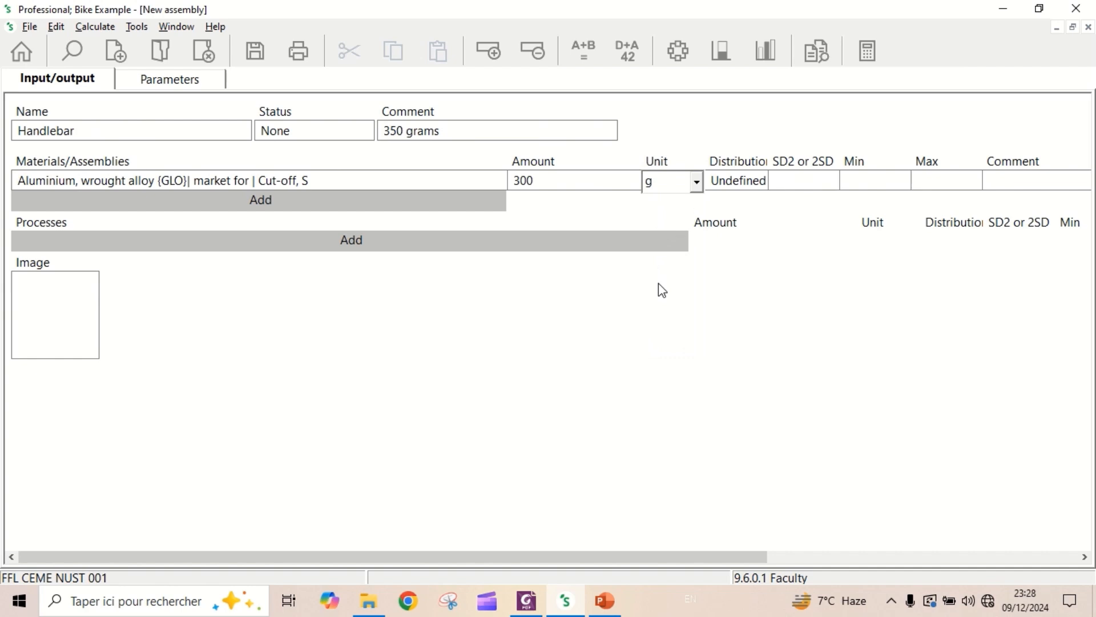
pyautogui.click(1025, 181)
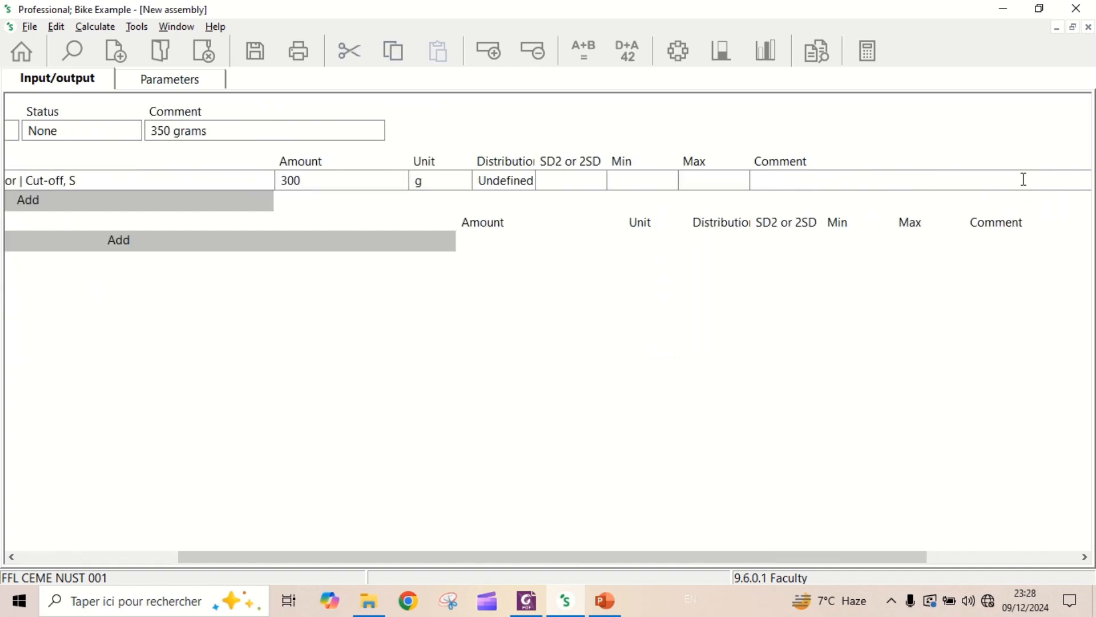
pyautogui.write('Handlebar material')
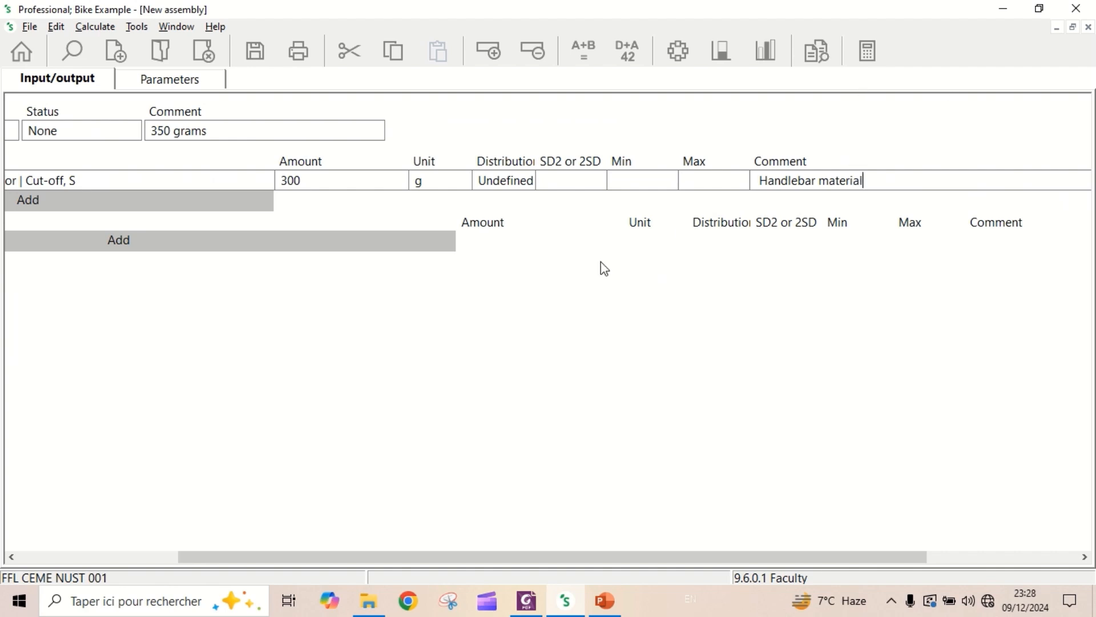
# Add "Polyurethane, flexible foam {RER}| market for polyurethane, flexible foam | Cut-off, S" as a second material, filtering on "polyurethane" and "foam"
pyautogui.moveTo(497, 556); pyautogui.dragTo(222, 381)
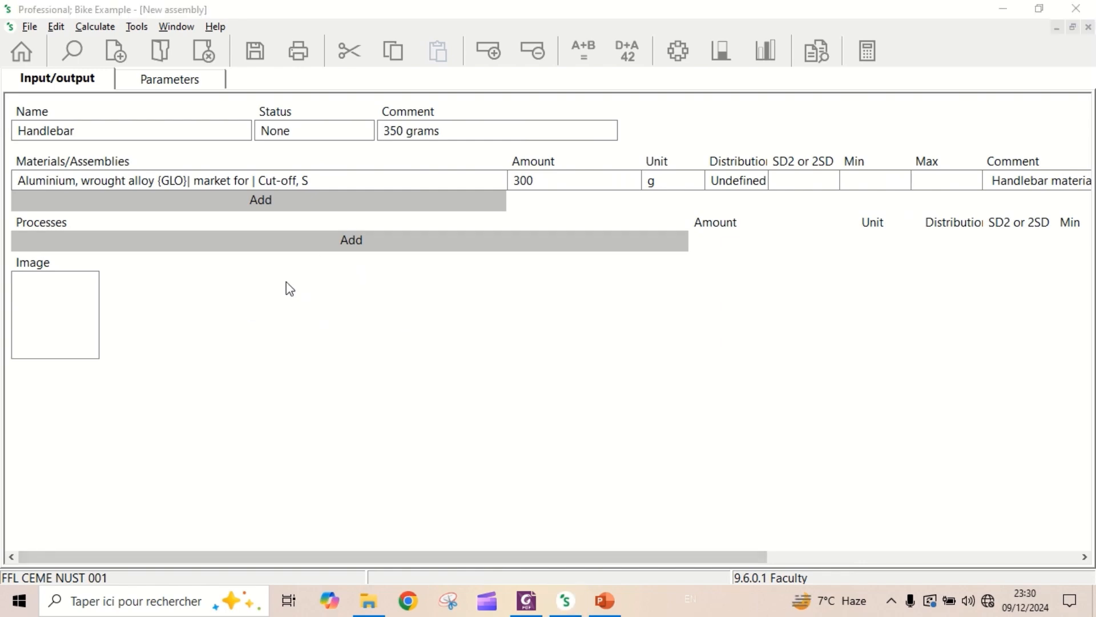
pyautogui.click(260, 202)
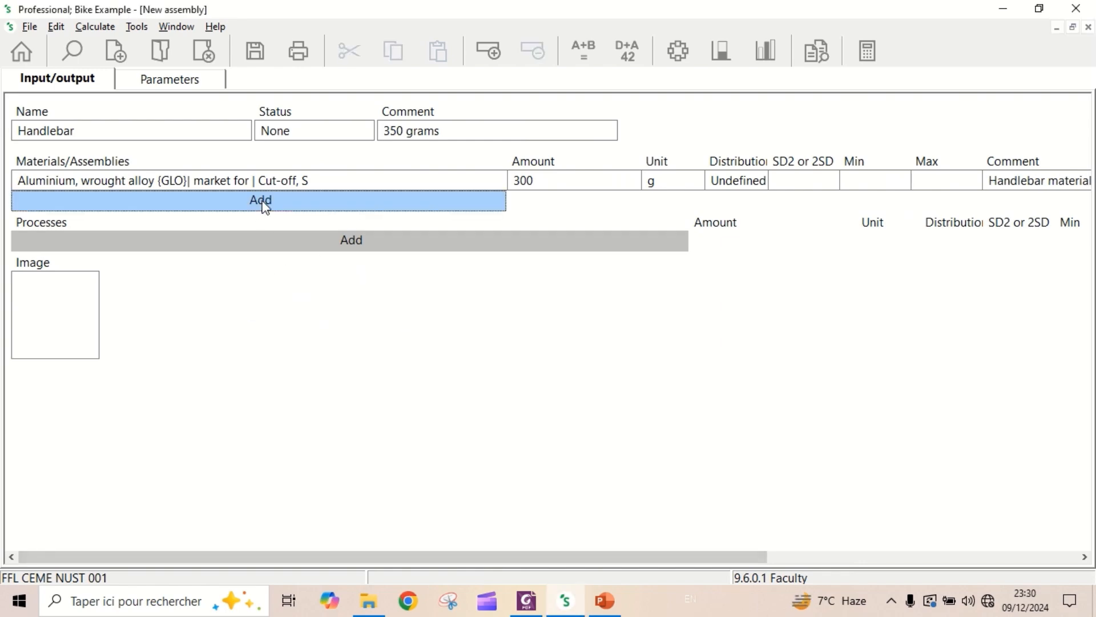
pyautogui.click(302, 474)
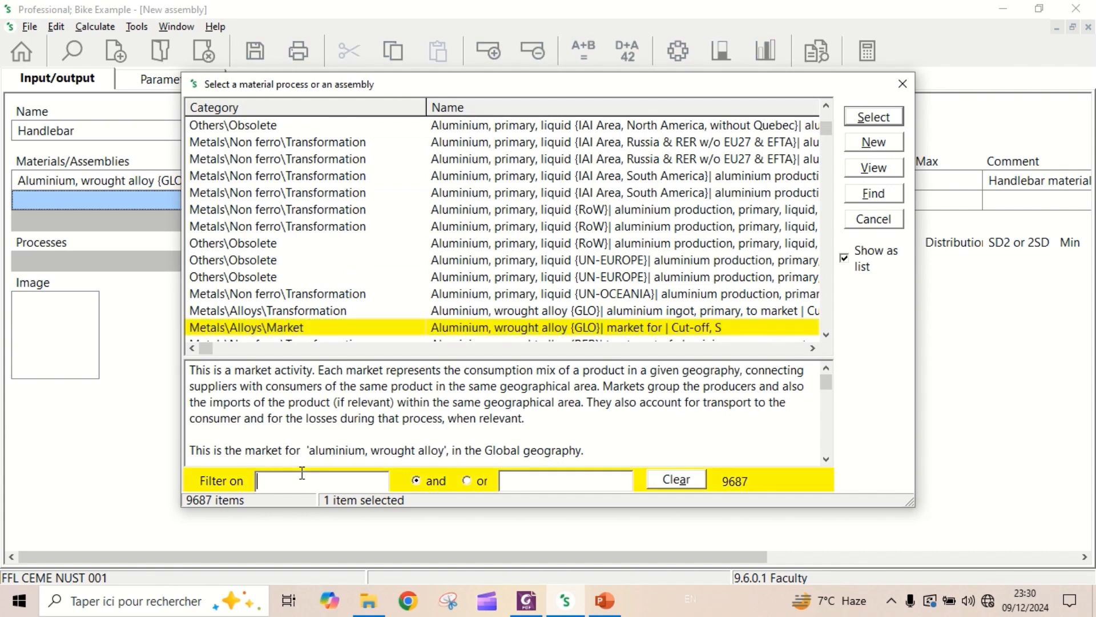
pyautogui.write('polyuretha')
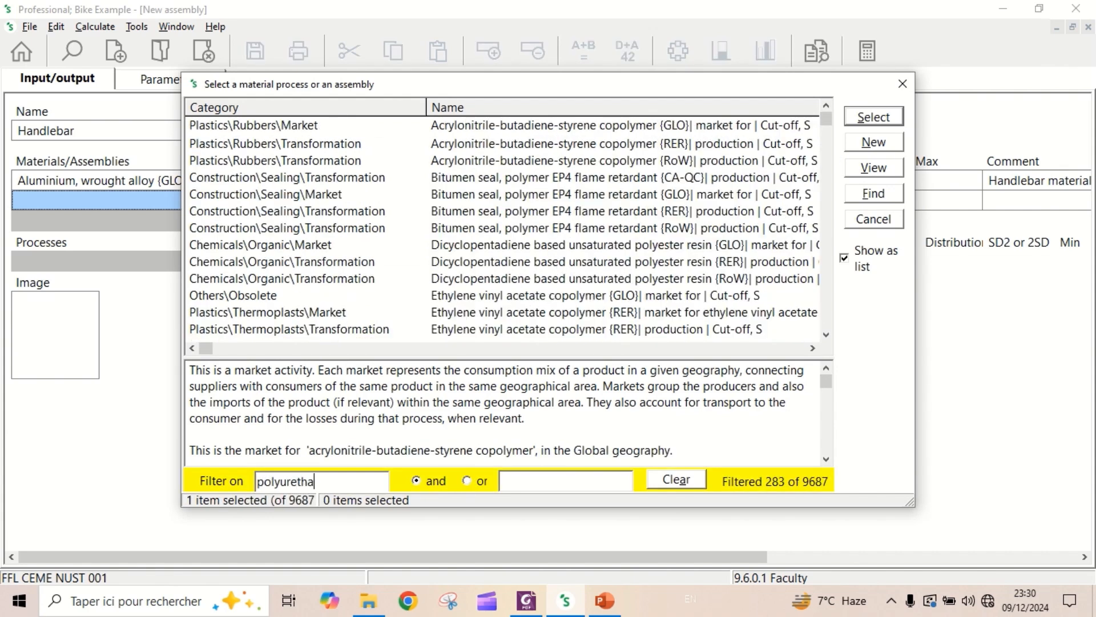
pyautogui.write('ne')
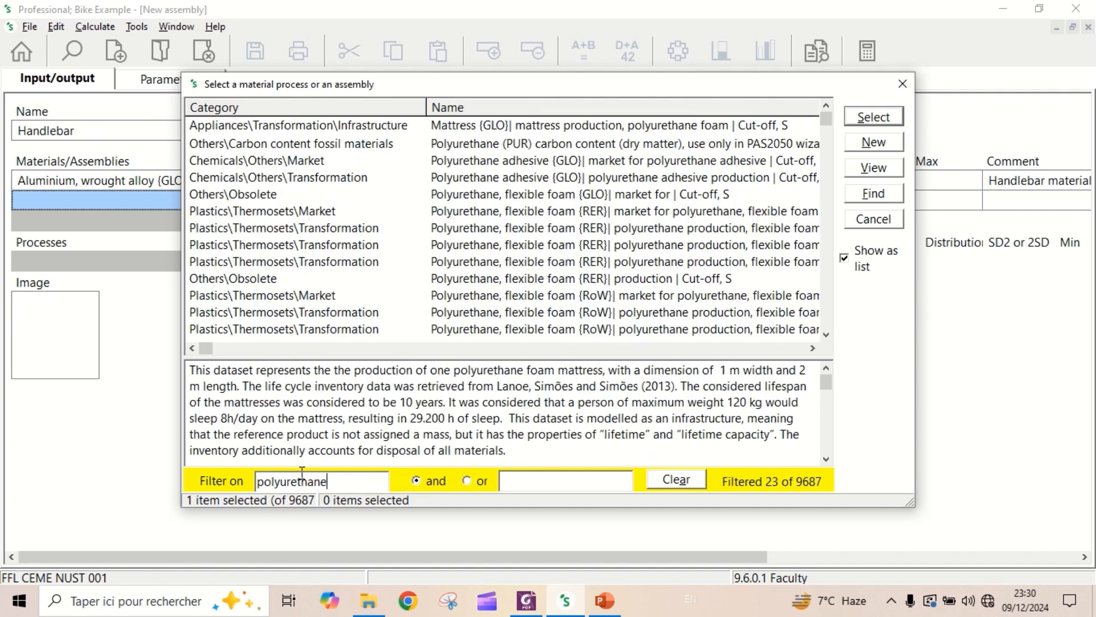
pyautogui.click(578, 475)
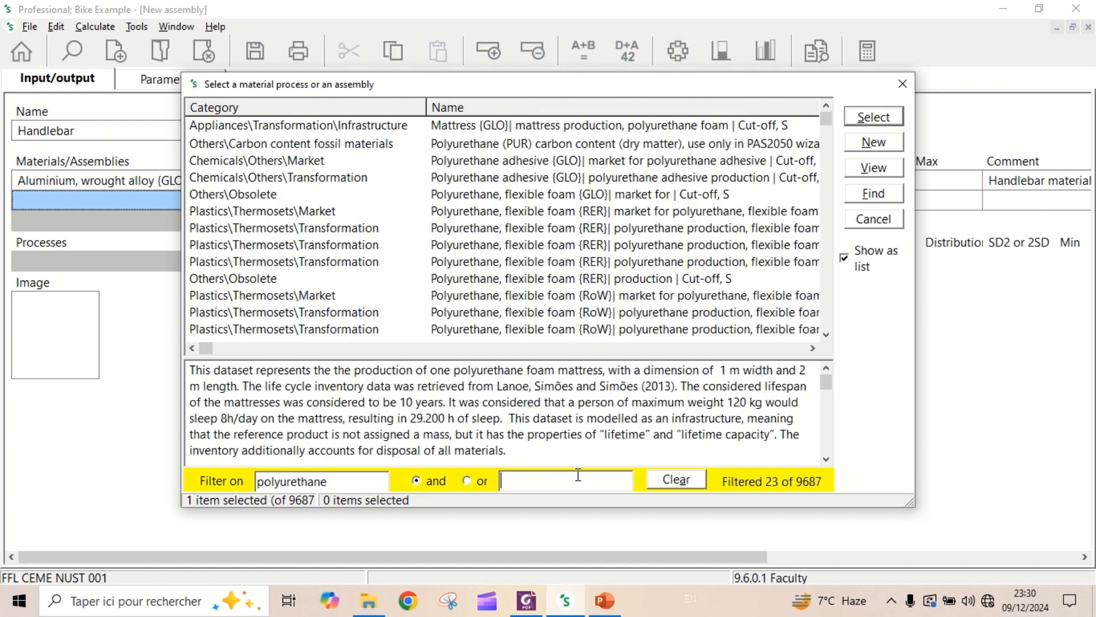
pyautogui.write('foam')
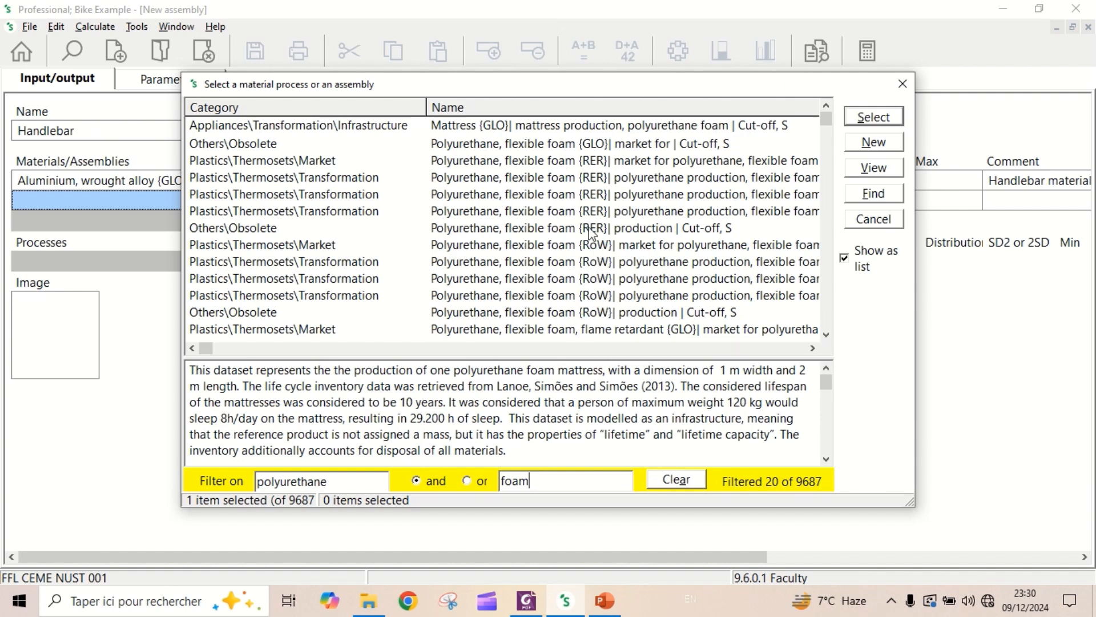
pyautogui.doubleClick(570, 162)
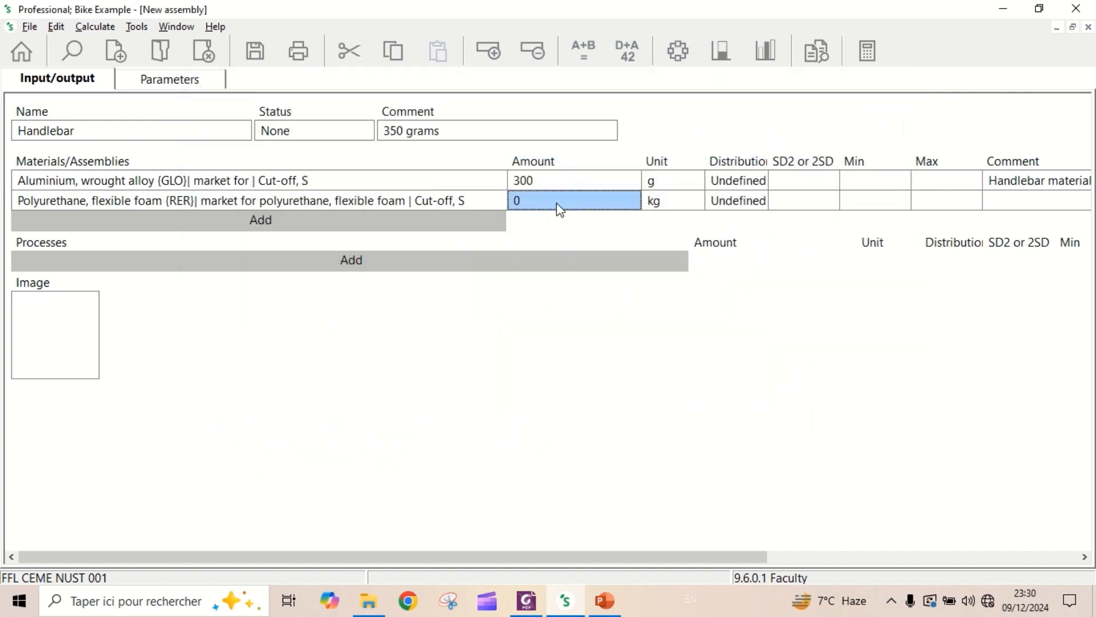
# Set the polyurethane flexible foam amount to 50 g and comment that material as "Handlebar tape"
pyautogui.write('50')
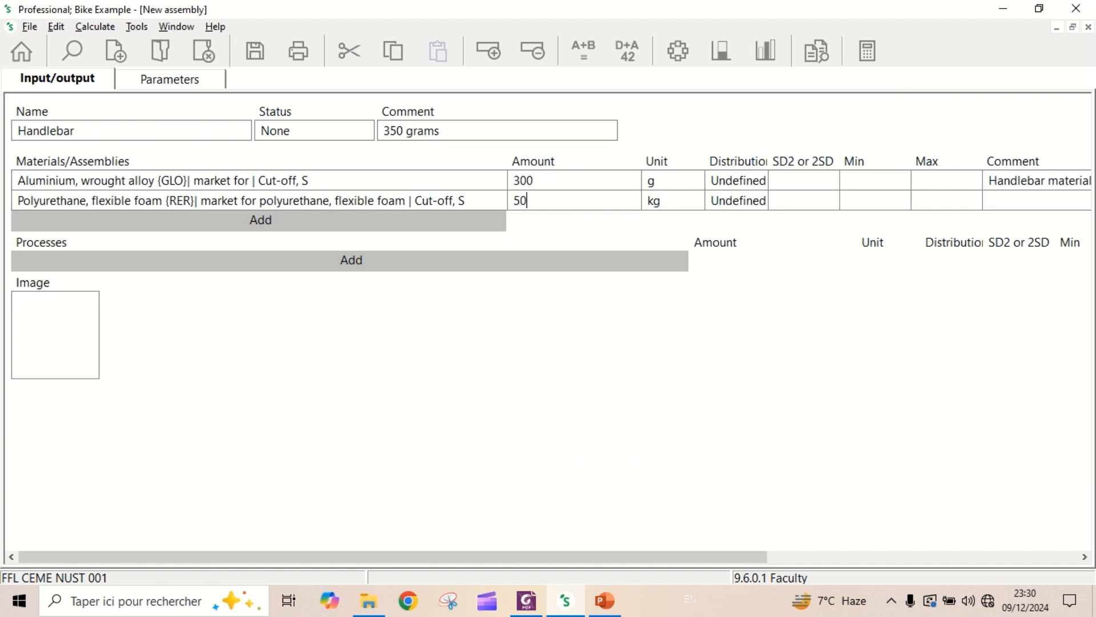
pyautogui.click(690, 204)
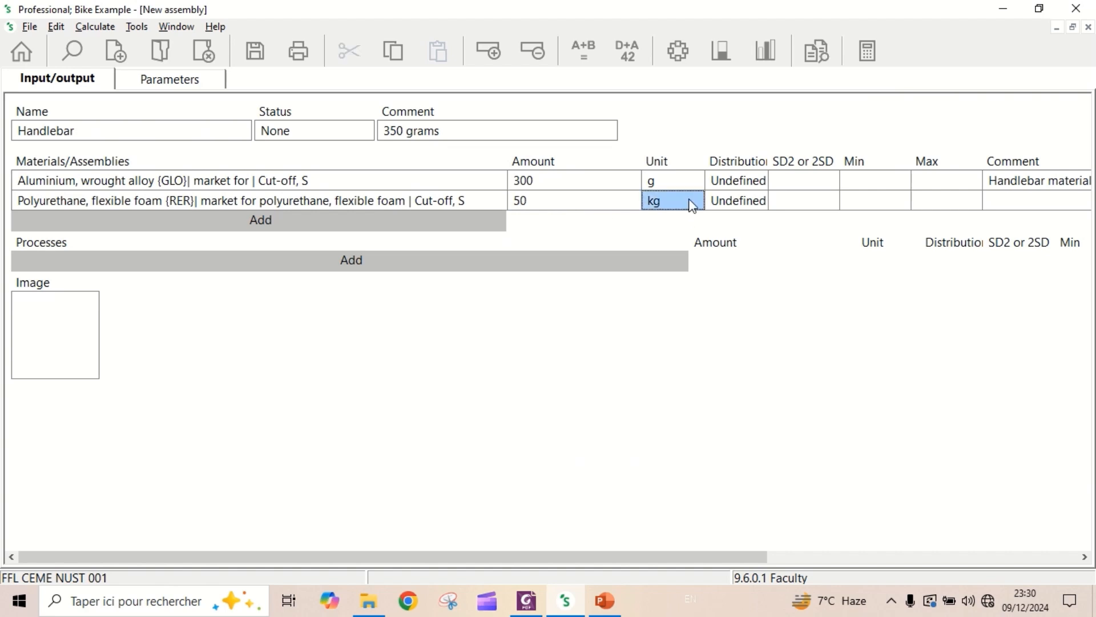
pyautogui.click(692, 200)
pyautogui.click(697, 201)
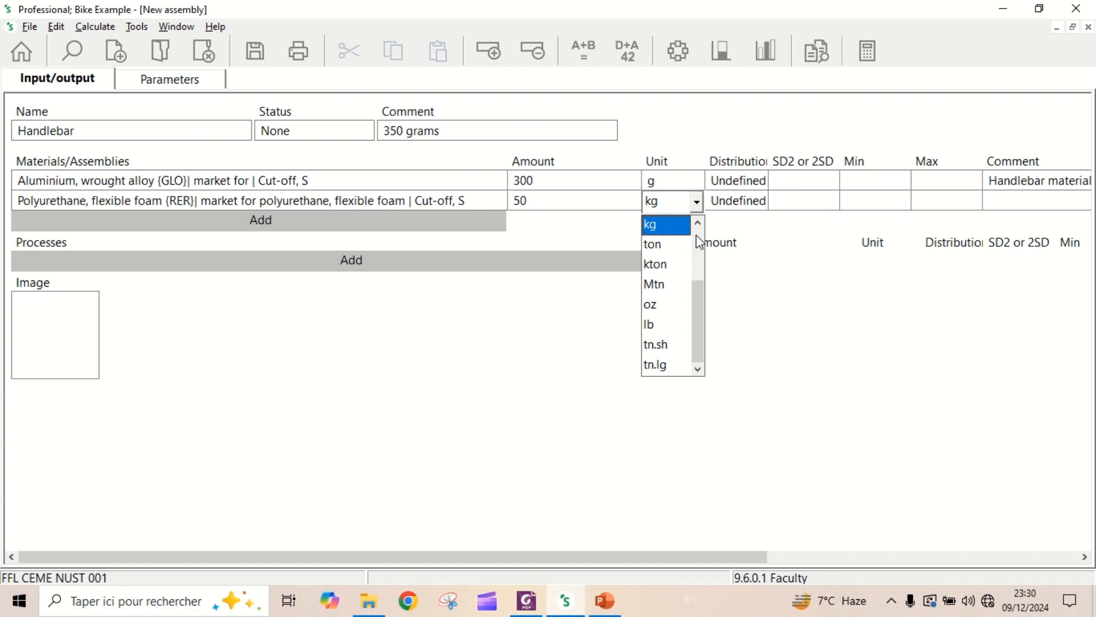
pyautogui.click(699, 223)
pyautogui.click(657, 241)
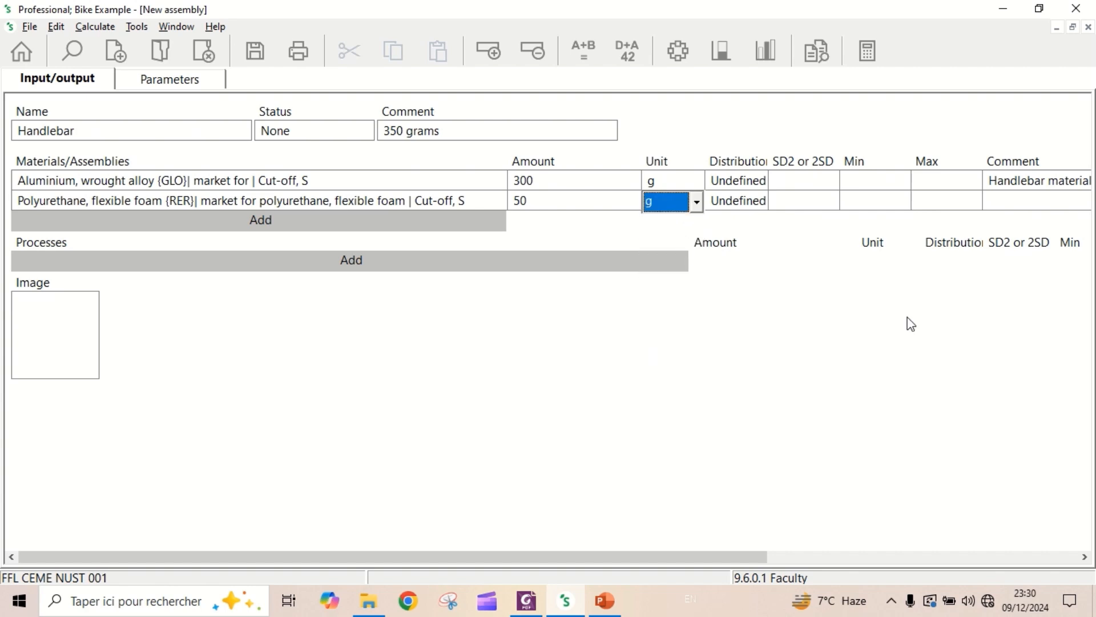
pyautogui.click(1015, 200)
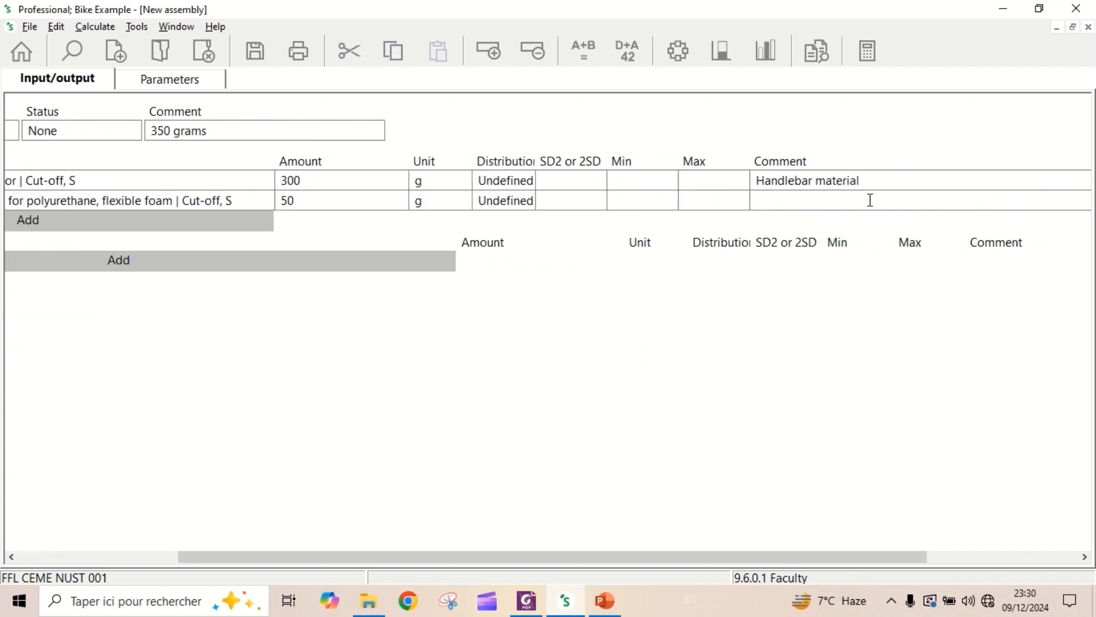
pyautogui.write('Handlebar tape')
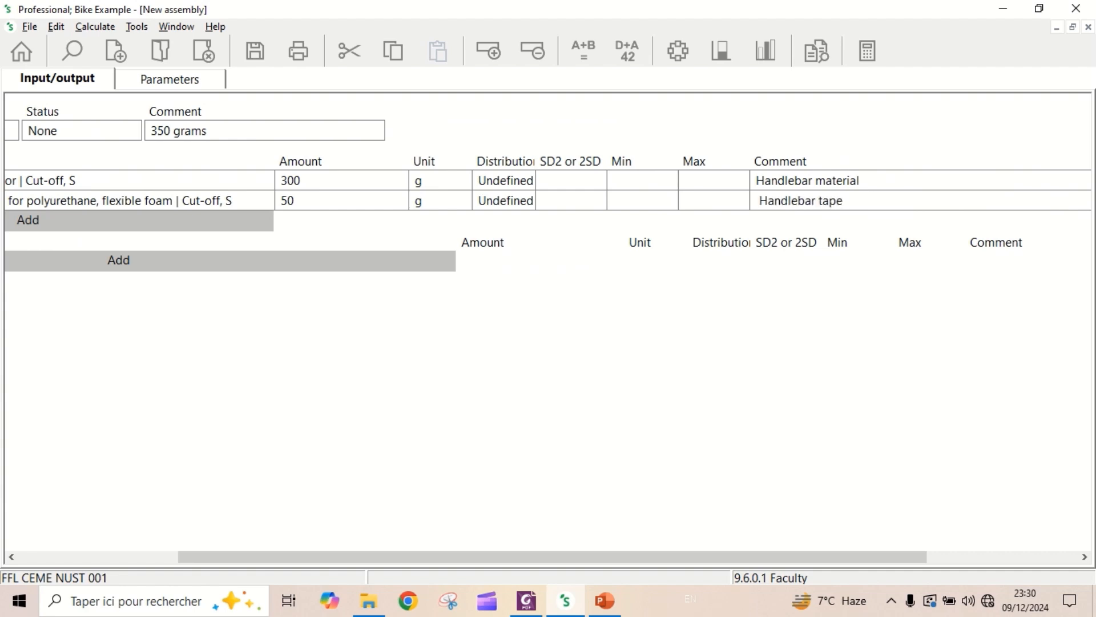
# Add "Section bar extrusion, aluminium {GLO}| market for | Cut-off, S" as a process, filtering on "section bar"
pyautogui.moveTo(541, 557); pyautogui.dragTo(285, 536)
pyautogui.click(353, 260)
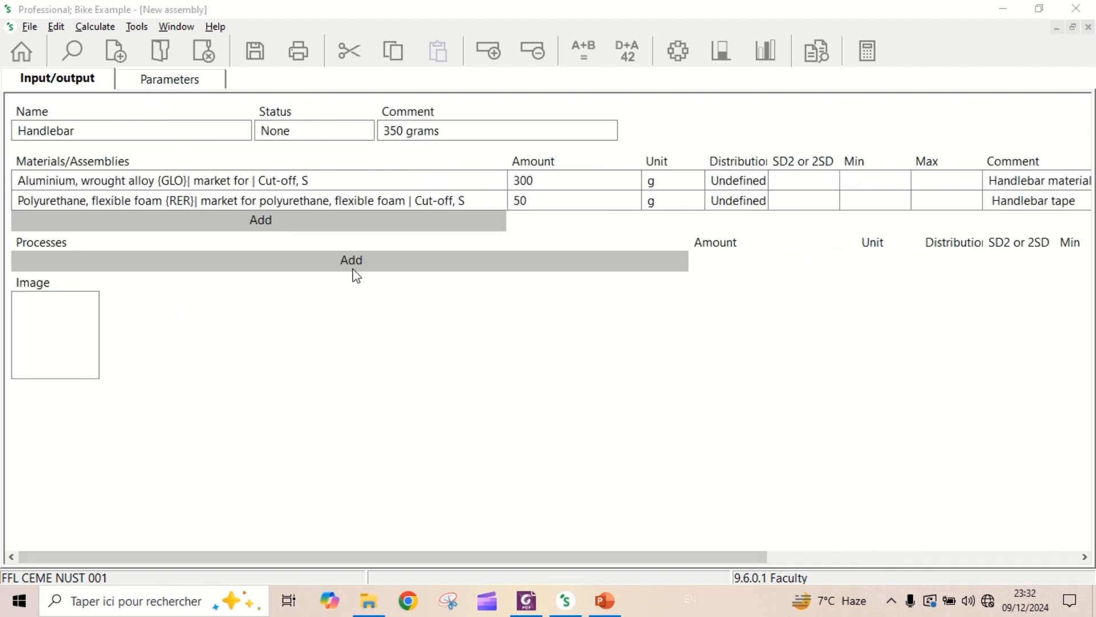
pyautogui.click(354, 262)
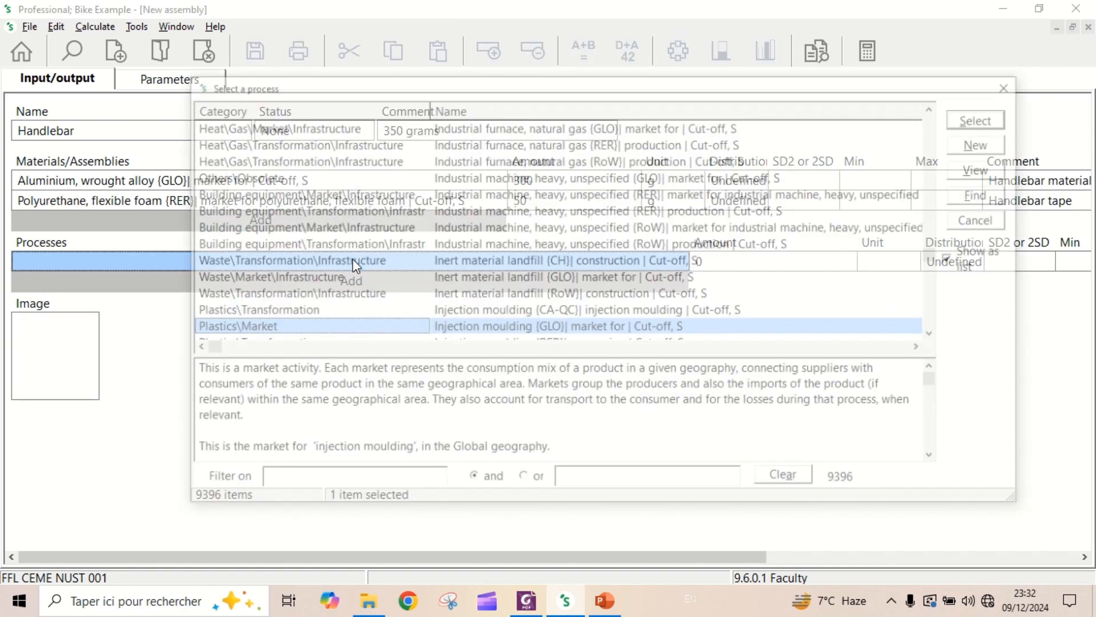
pyautogui.click(337, 480)
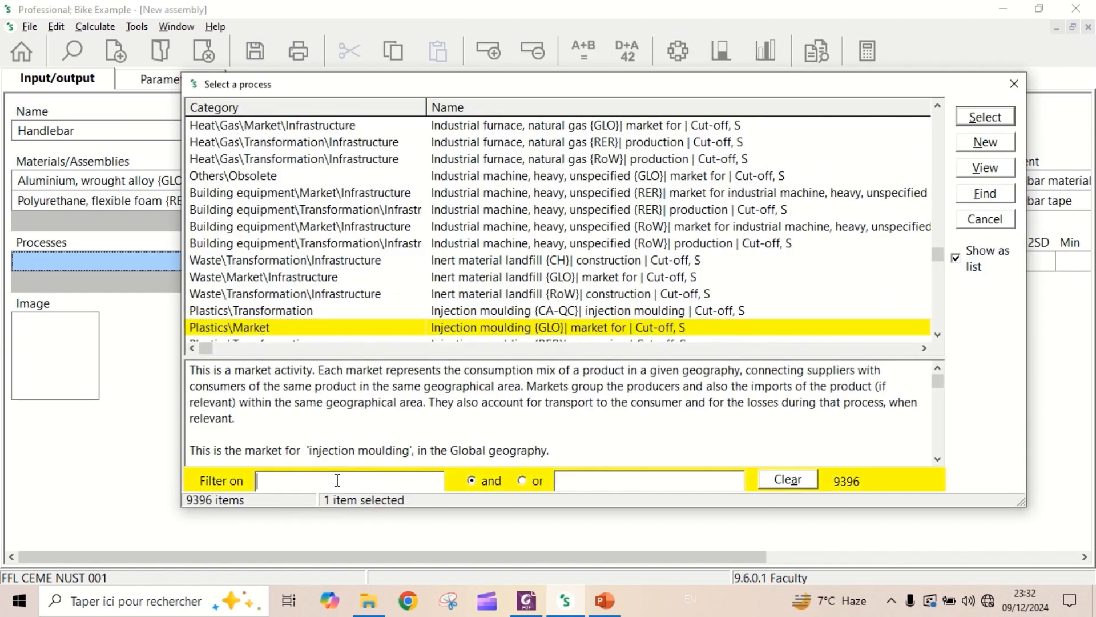
pyautogui.write('section bar')
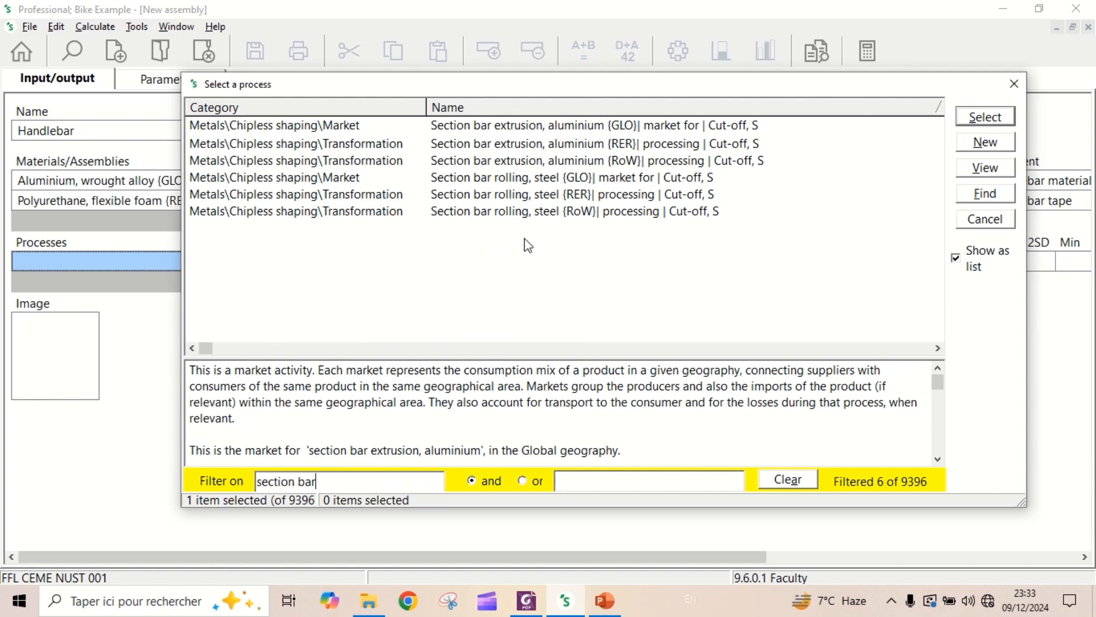
pyautogui.doubleClick(545, 126)
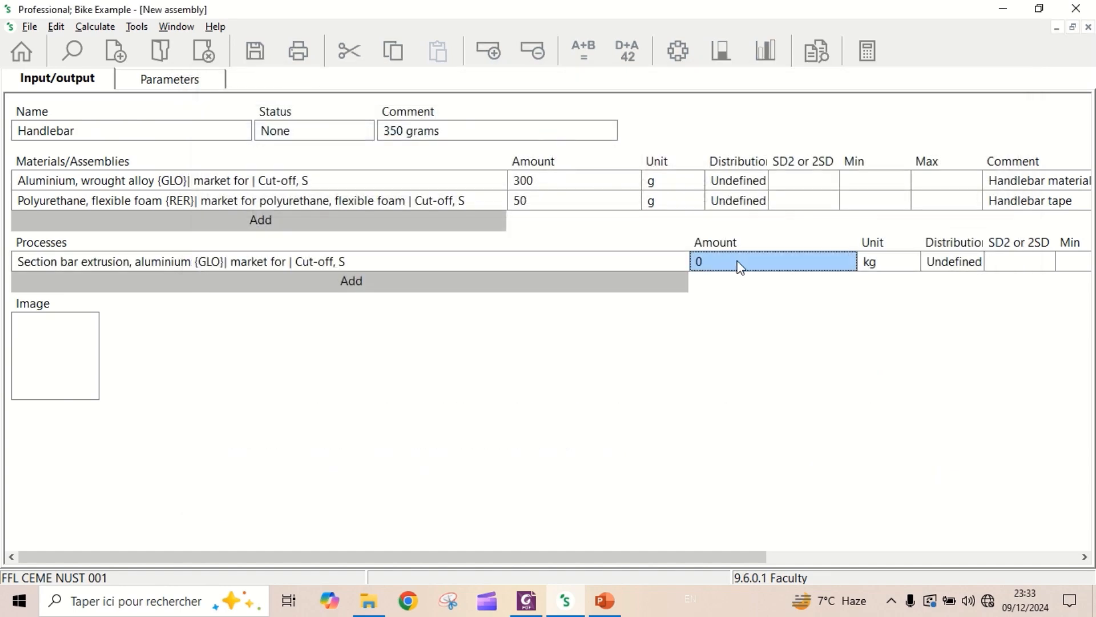
# Set the amount of the aluminium section bar extrusion process to 300 g
pyautogui.write('300')
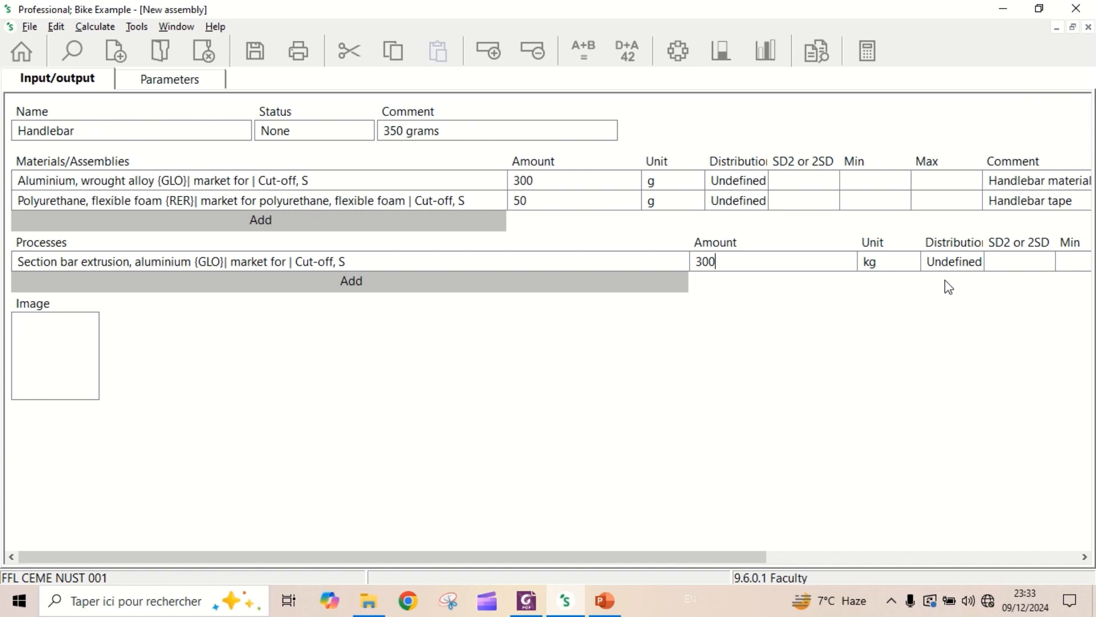
pyautogui.click(892, 268)
pyautogui.click(898, 265)
pyautogui.click(911, 263)
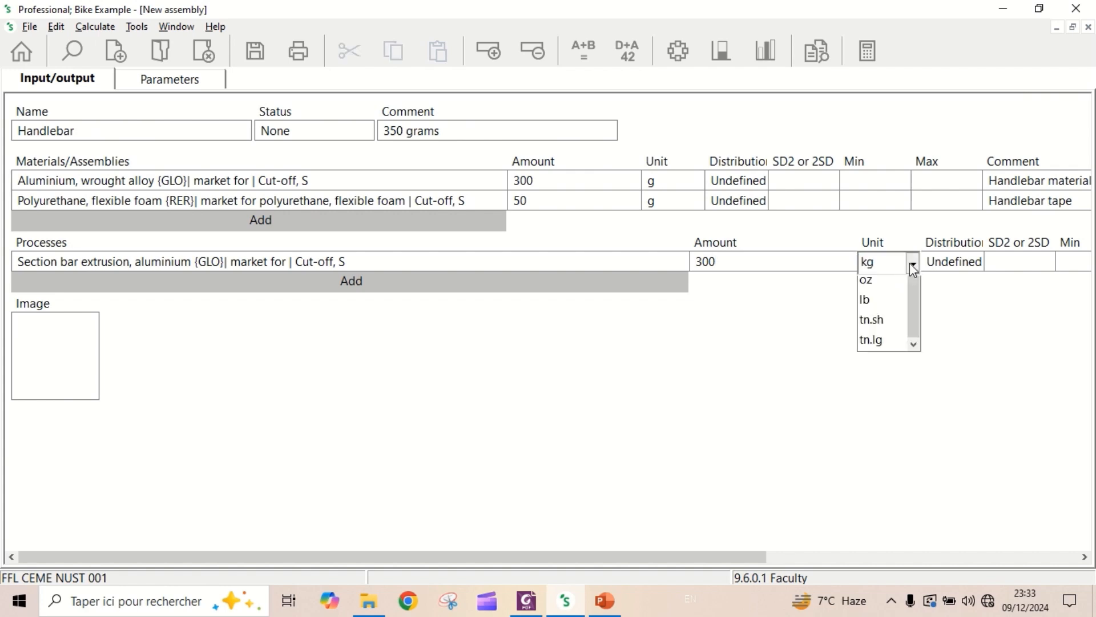
pyautogui.scroll(1, 911, 293)
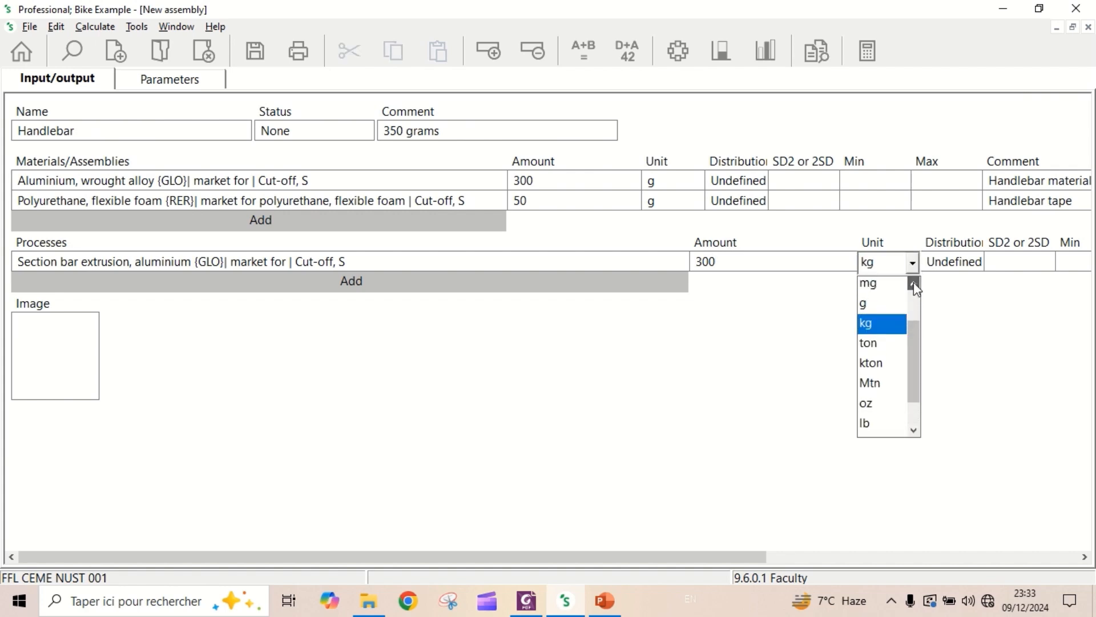
pyautogui.click(872, 304)
# Comment the extrusion process as "Aluminium processing (this process includes 1.3% aluminium input and waste treatment to compensate for production losses)"
pyautogui.moveTo(712, 557); pyautogui.dragTo(909, 481)
pyautogui.click(817, 261)
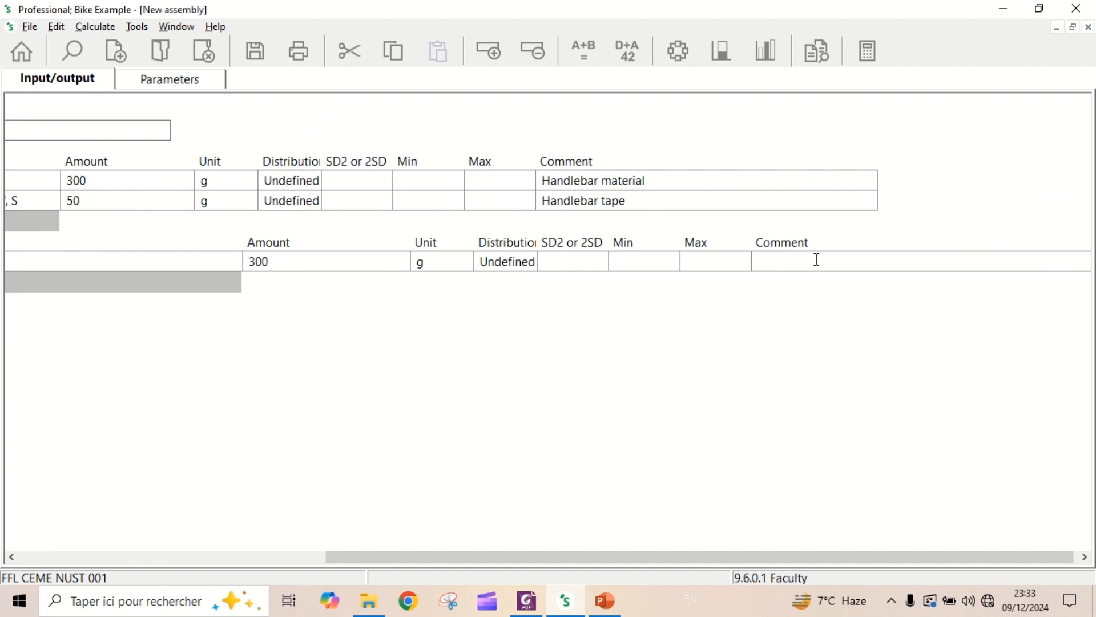
pyautogui.write('Aluminium processing (')
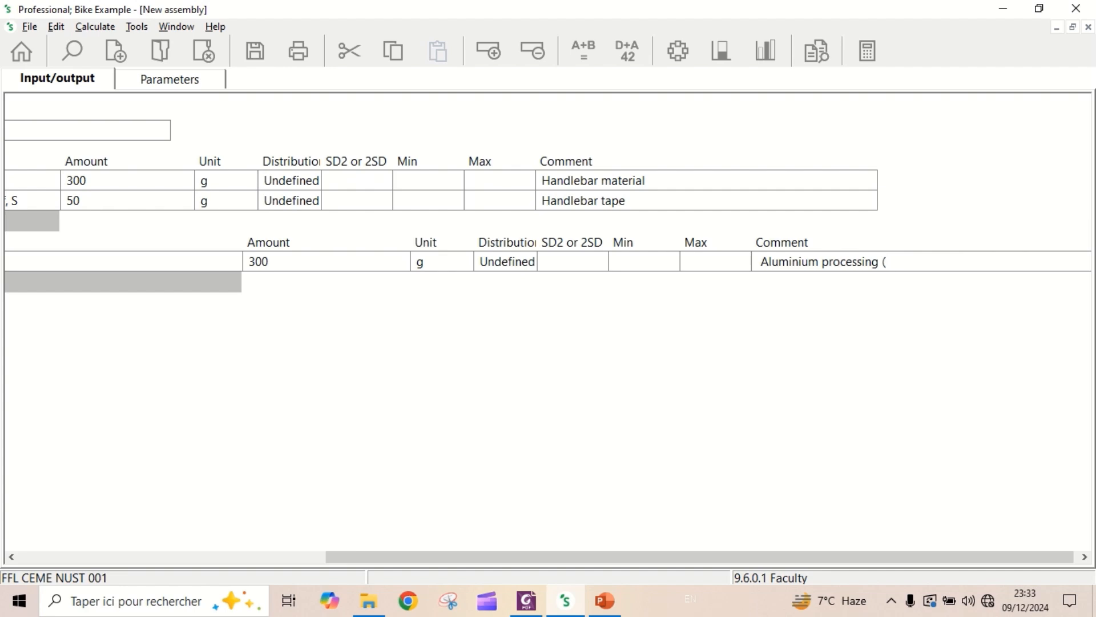
pyautogui.write('this process include')
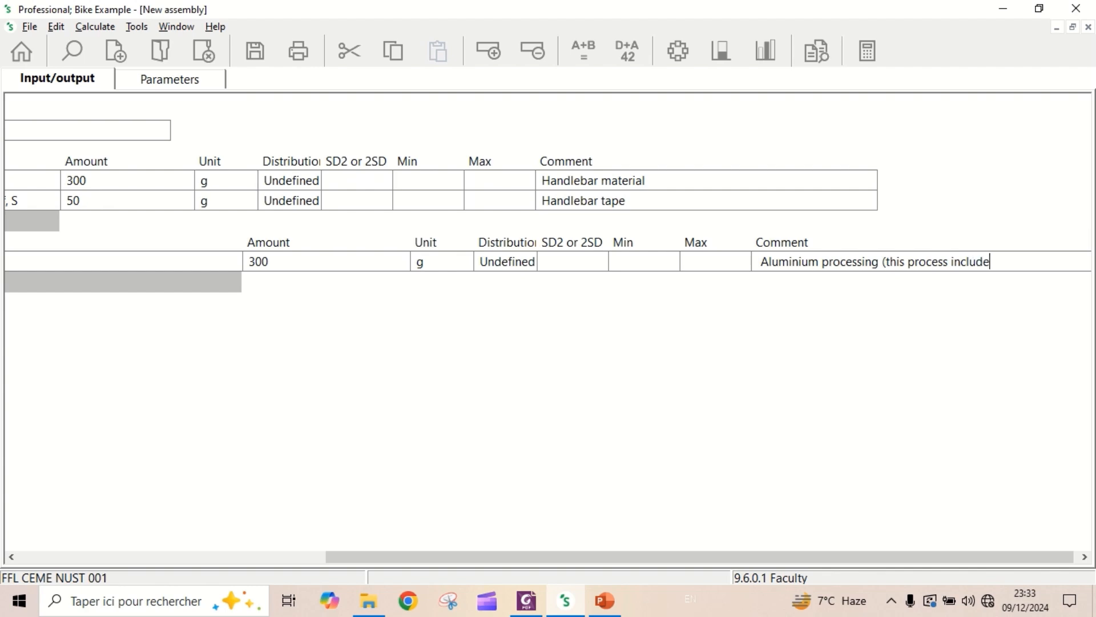
pyautogui.write('s 1.3% aluminium')
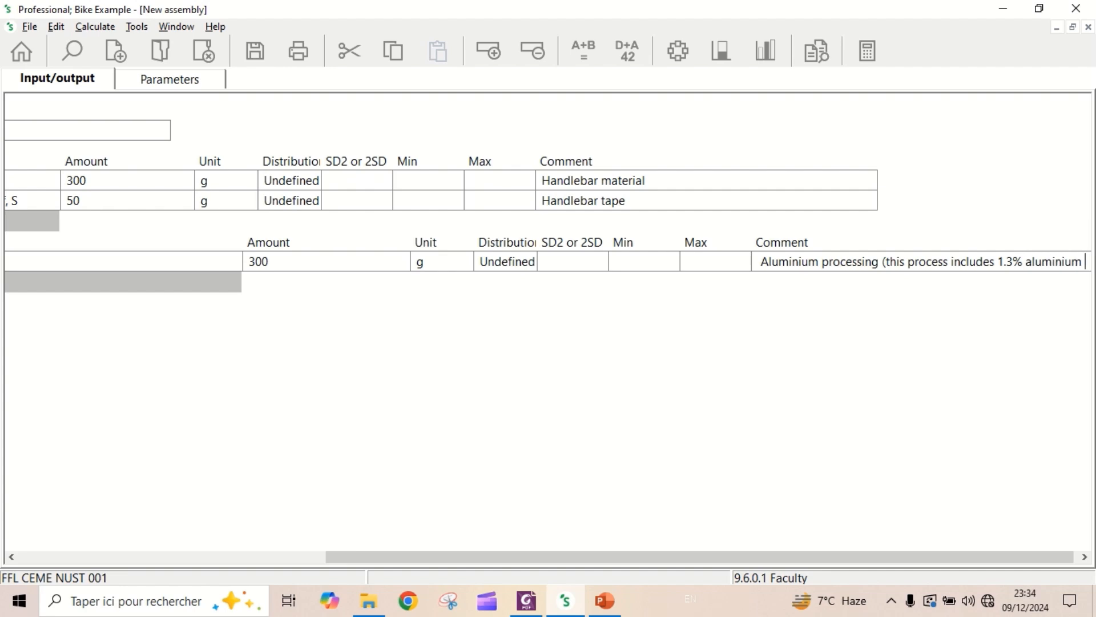
pyautogui.write(')ut')
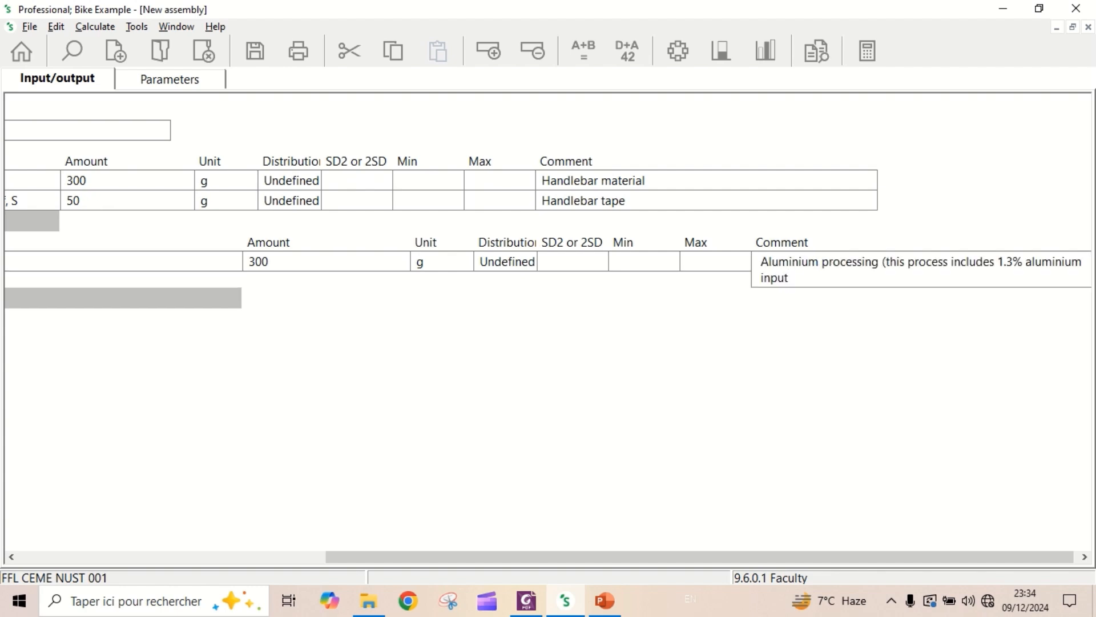
pyautogui.write(' and waste treat')
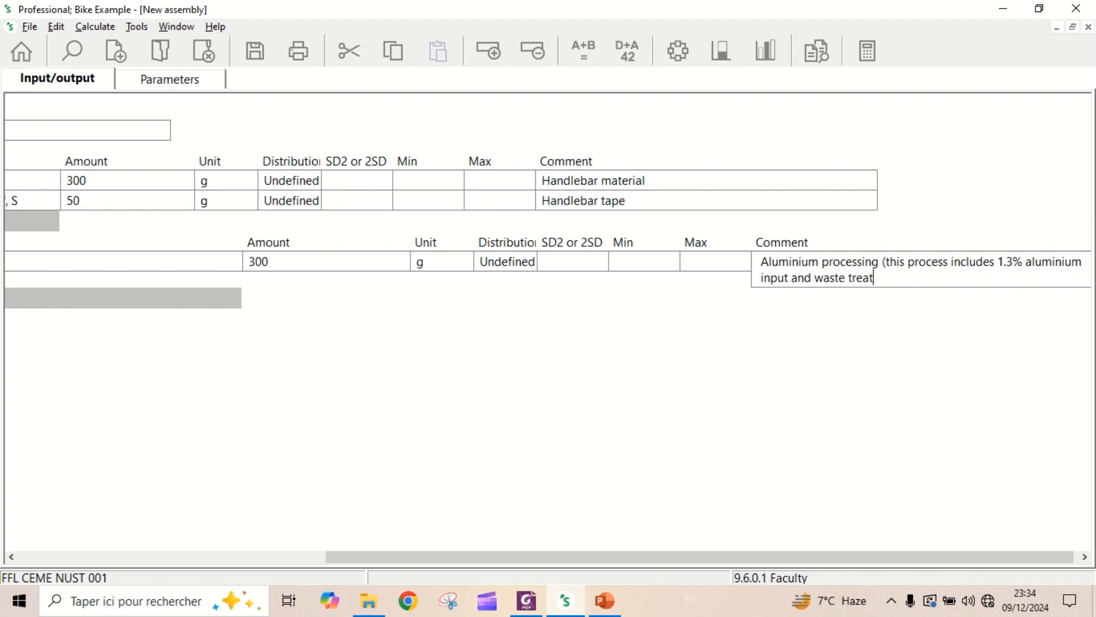
pyautogui.write('ment to compensate')
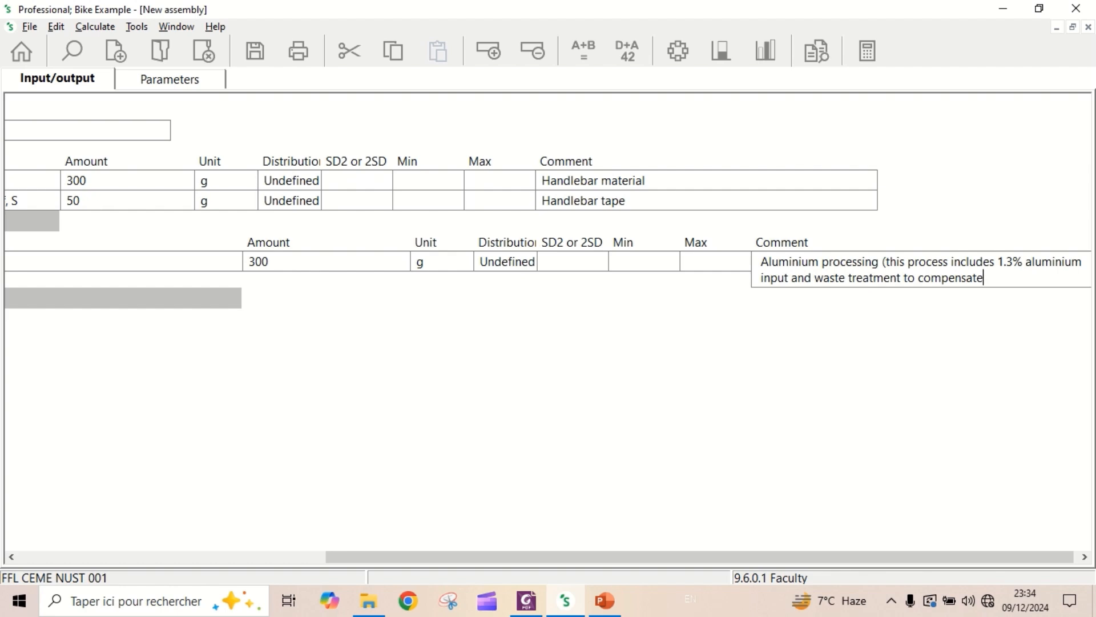
pyautogui.write(' for production losses')
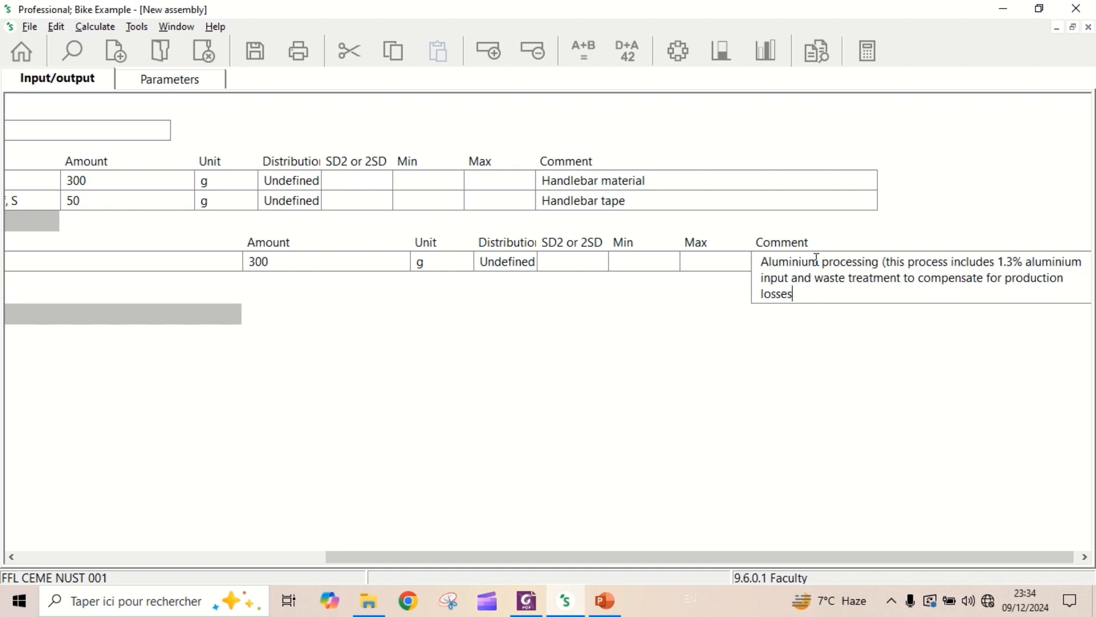
pyautogui.write(')')
# Save the Handlebar assembly and close it
pyautogui.moveTo(567, 556); pyautogui.dragTo(106, 497)
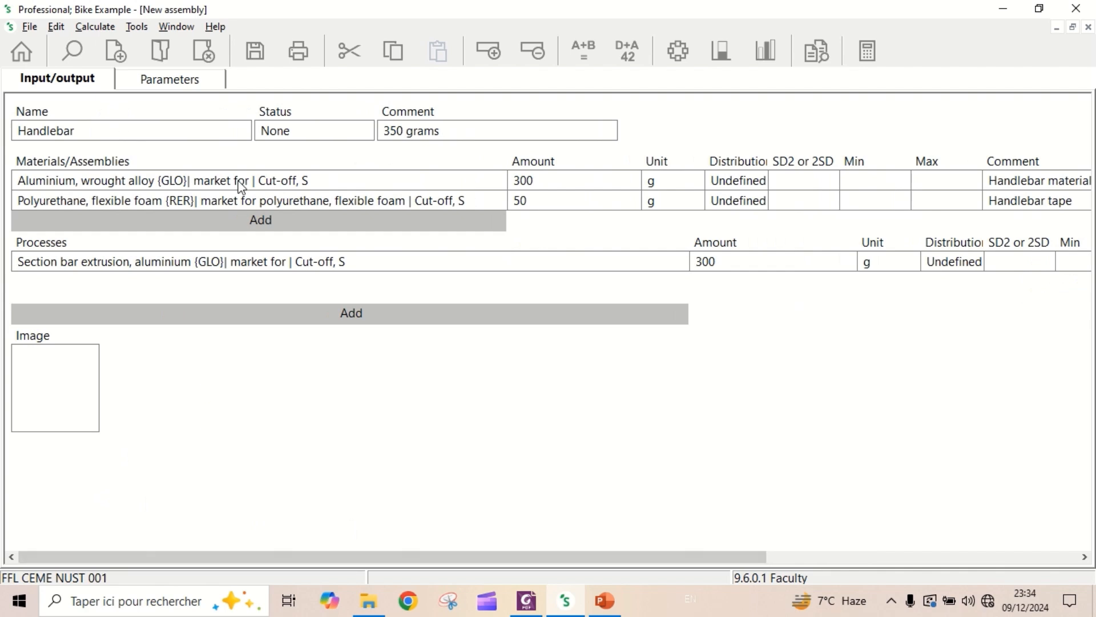
pyautogui.click(254, 50)
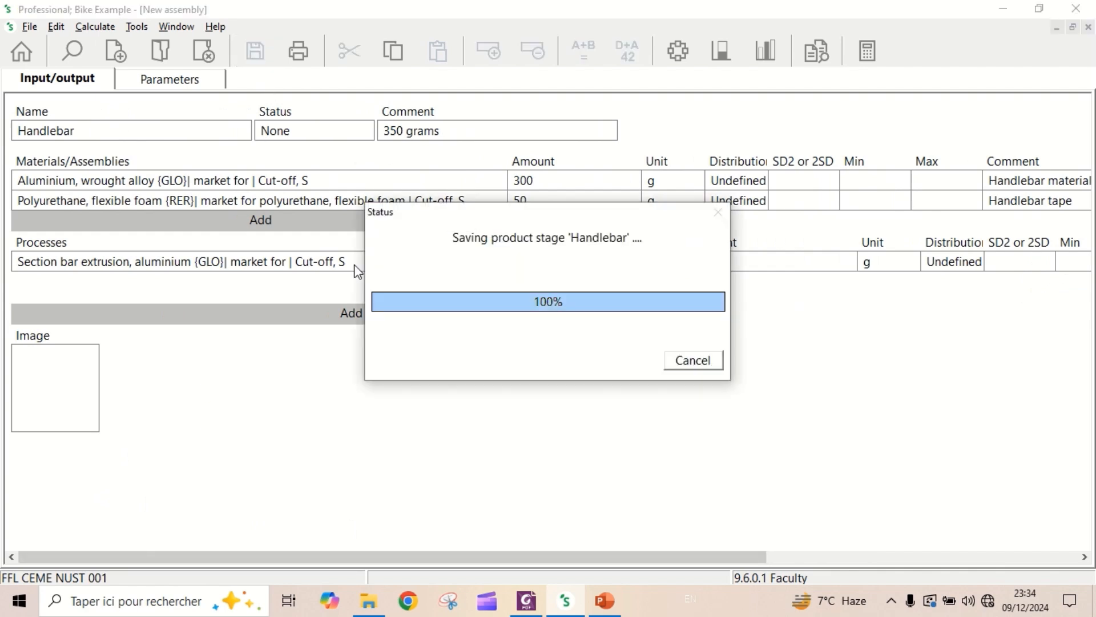
pyautogui.click(1088, 27)
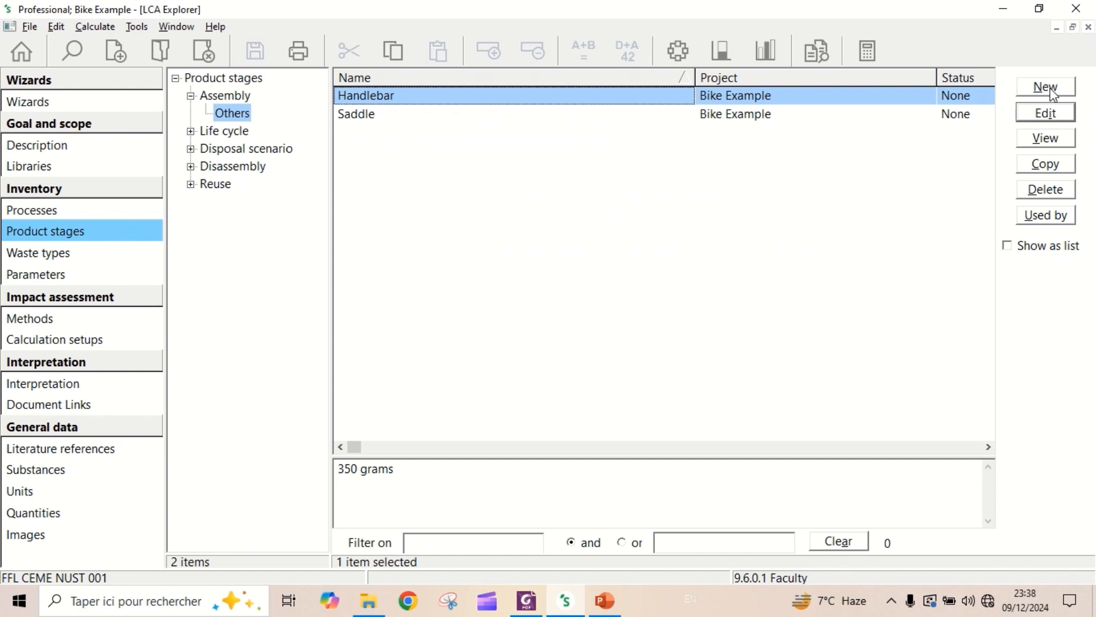
# Create a new assembly named "Groupset" with the comment "1676 grams"
pyautogui.click(1052, 89)
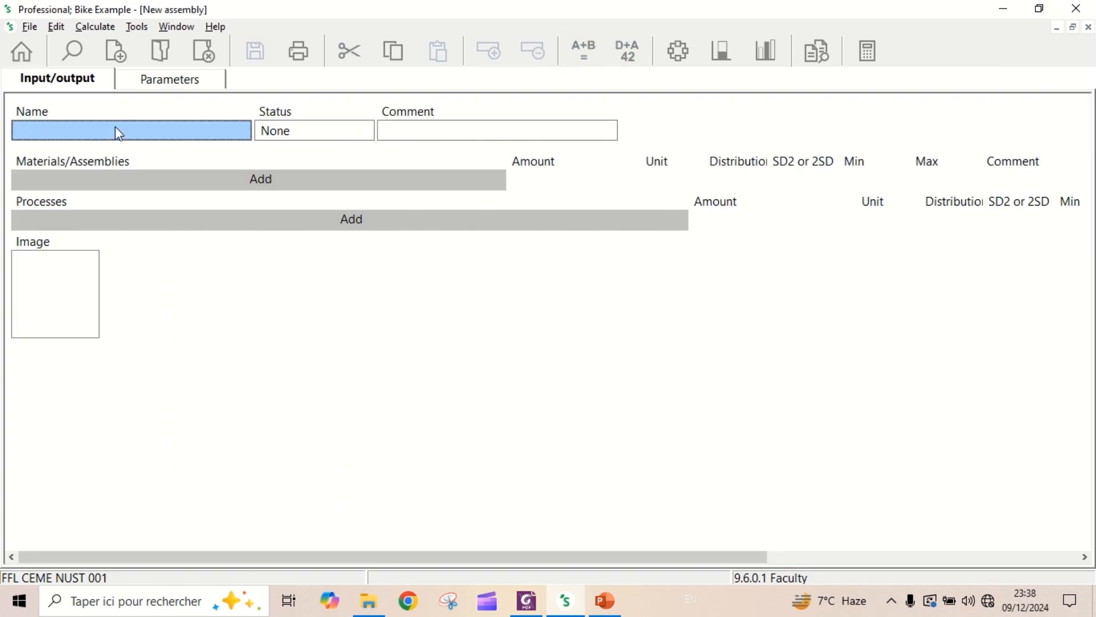
pyautogui.click(119, 126)
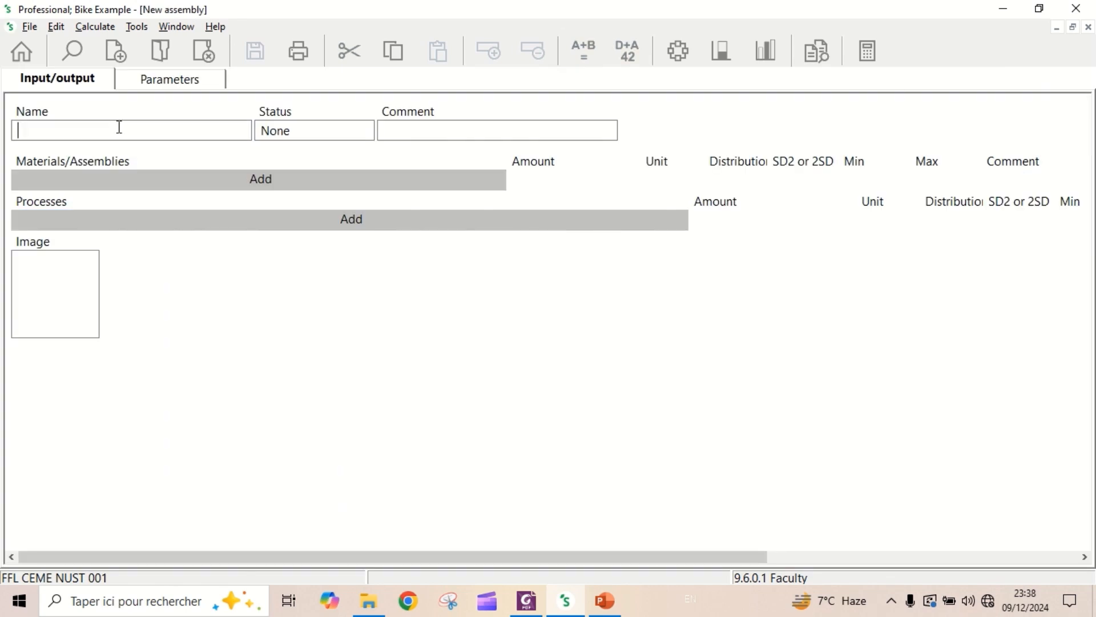
pyautogui.write('Groupset')
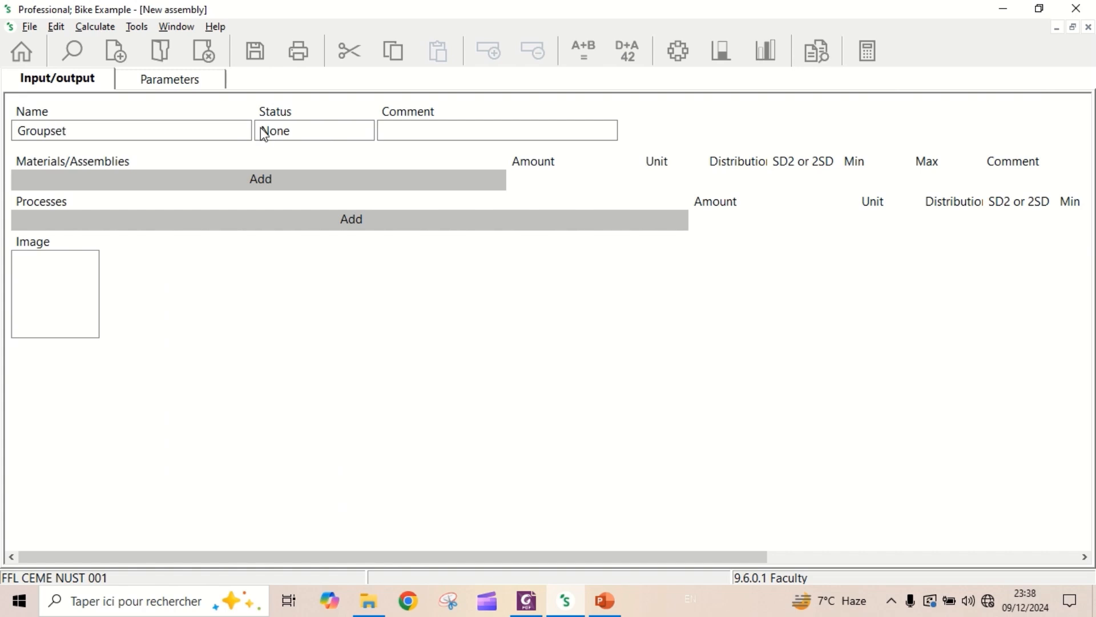
pyautogui.click(417, 132)
pyautogui.write('1676  grams')
# Add "Aluminium, wrought alloy {GLO}| market for | Cut-off, S" as the groupset's first material, filtering on "aluminium" and "wrought"
pyautogui.click(266, 185)
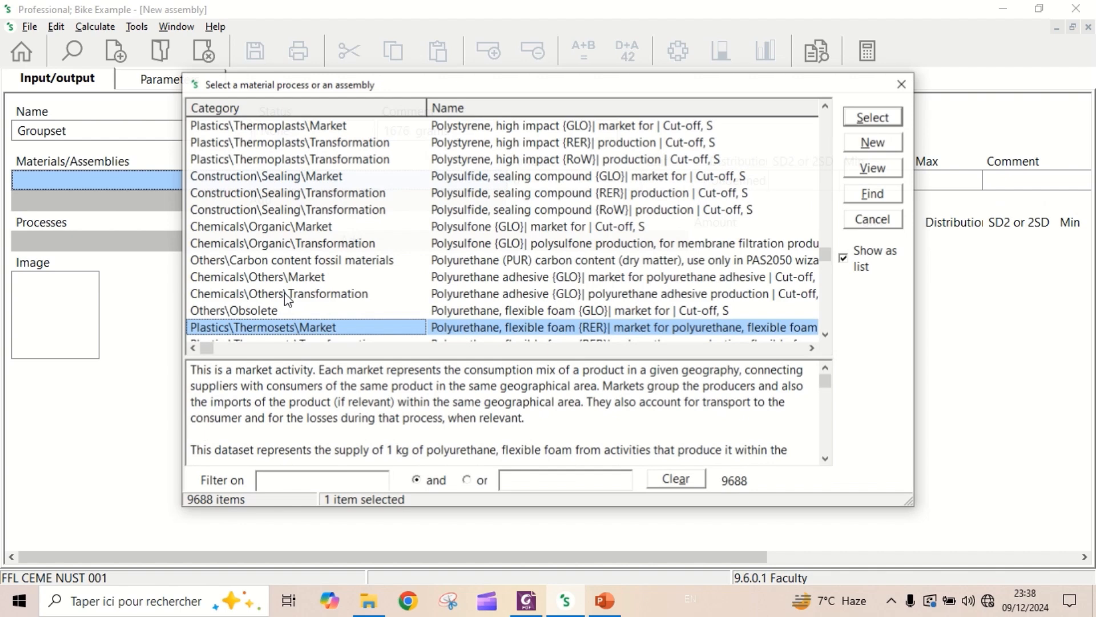
pyautogui.click(316, 478)
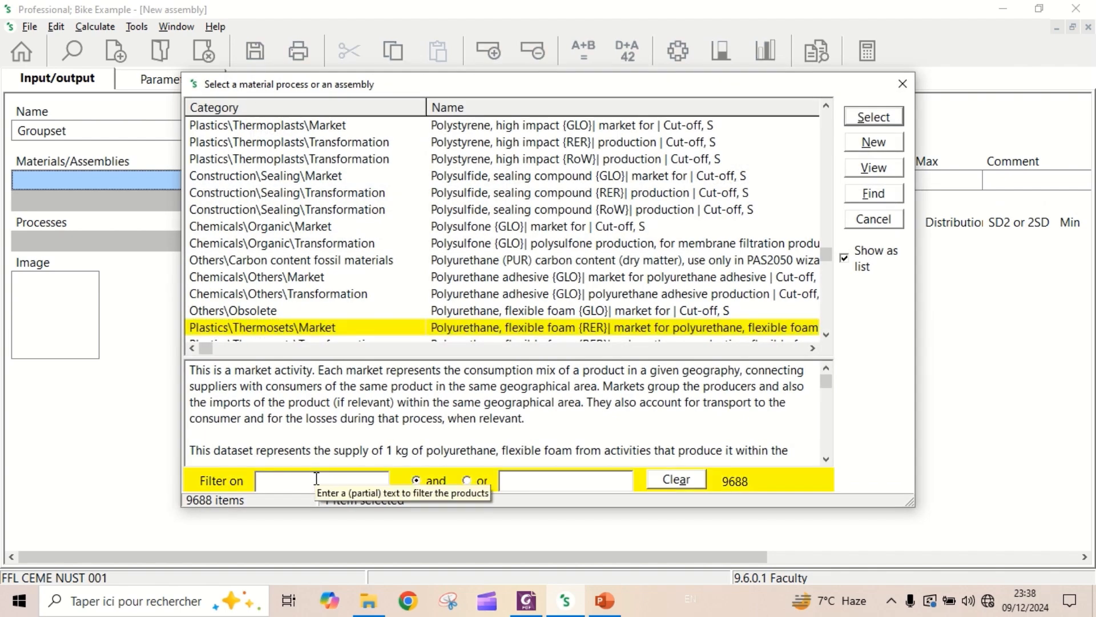
pyautogui.write('alum')
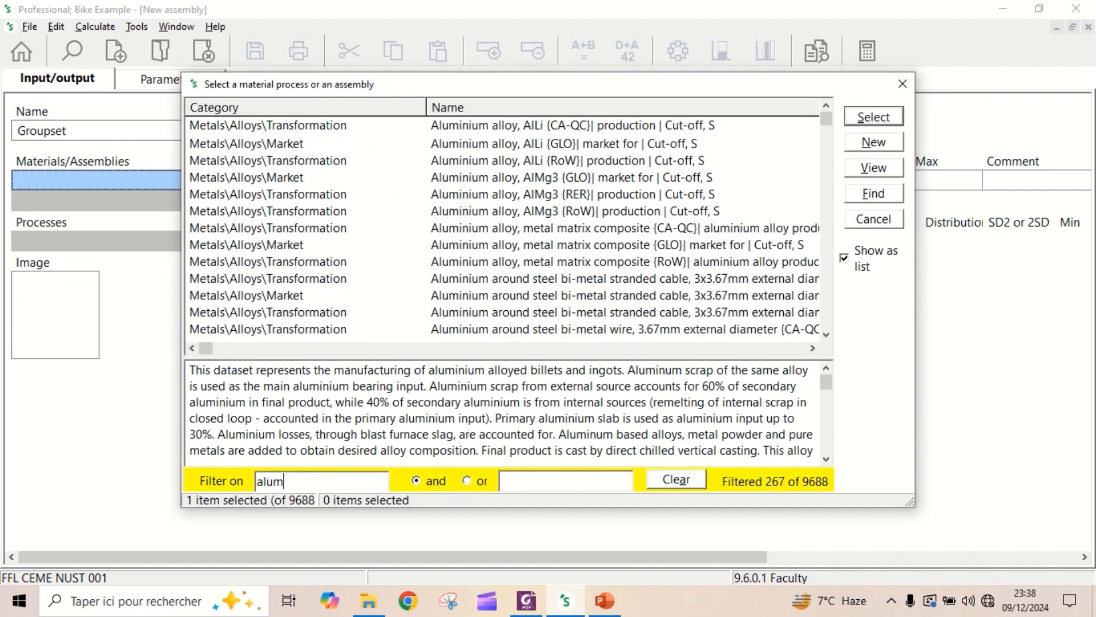
pyautogui.write('inium')
pyautogui.click(525, 477)
pyautogui.write('wrought')
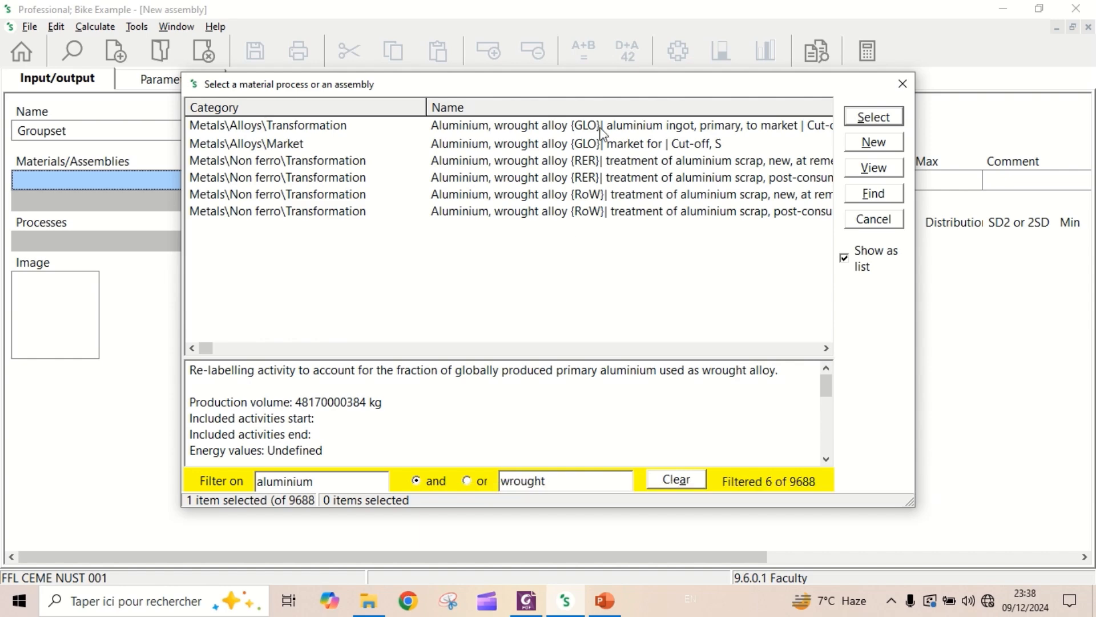
pyautogui.click(625, 144)
pyautogui.doubleClick(626, 145)
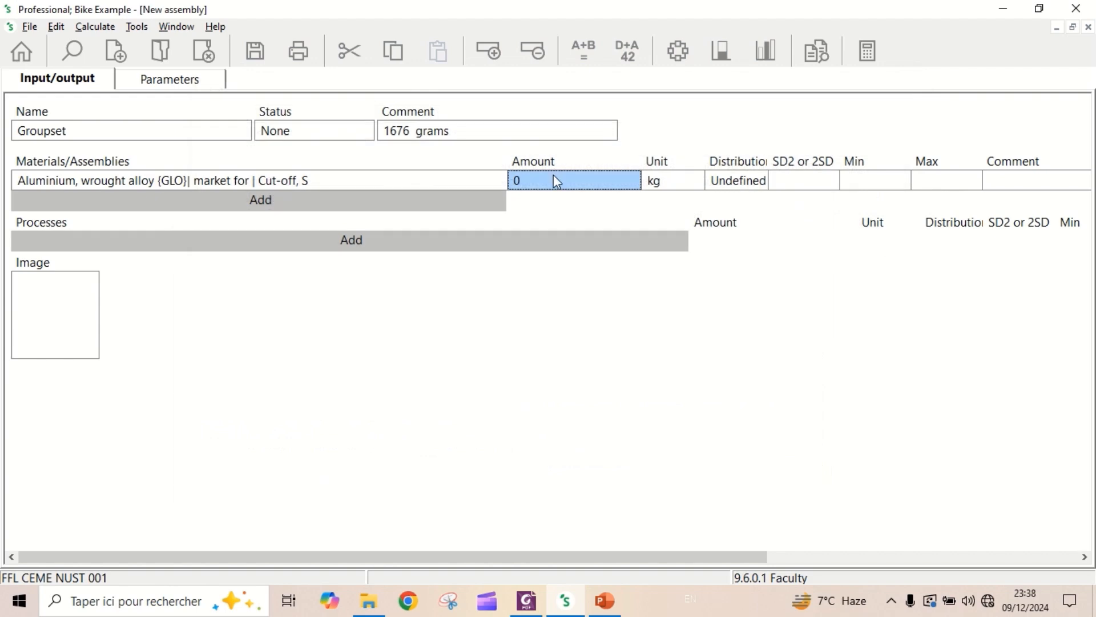
# Set the groupset's wrought aluminium alloy amount to 378 g and comment that material as "Crankset"
pyautogui.write('378')
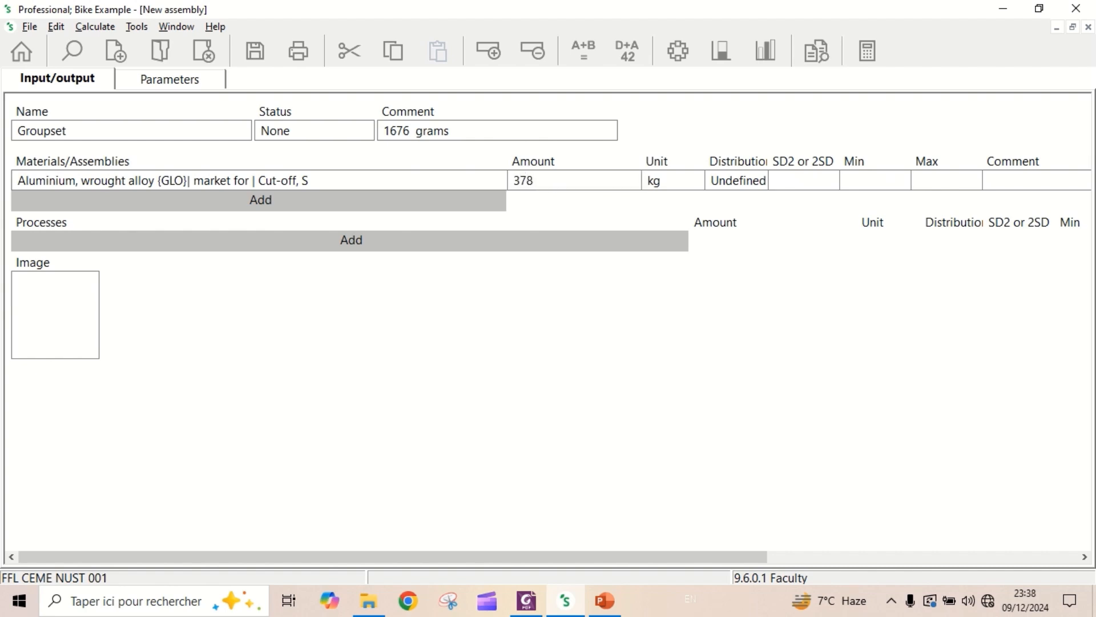
pyautogui.click(693, 185)
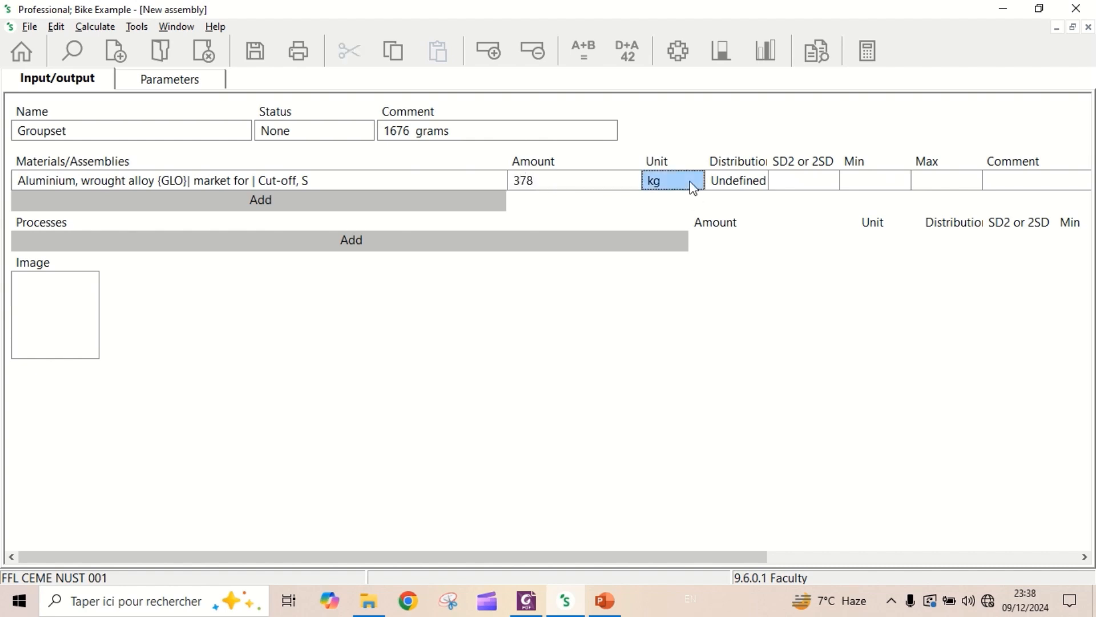
pyautogui.click(697, 183)
pyautogui.scroll(2, 702, 251)
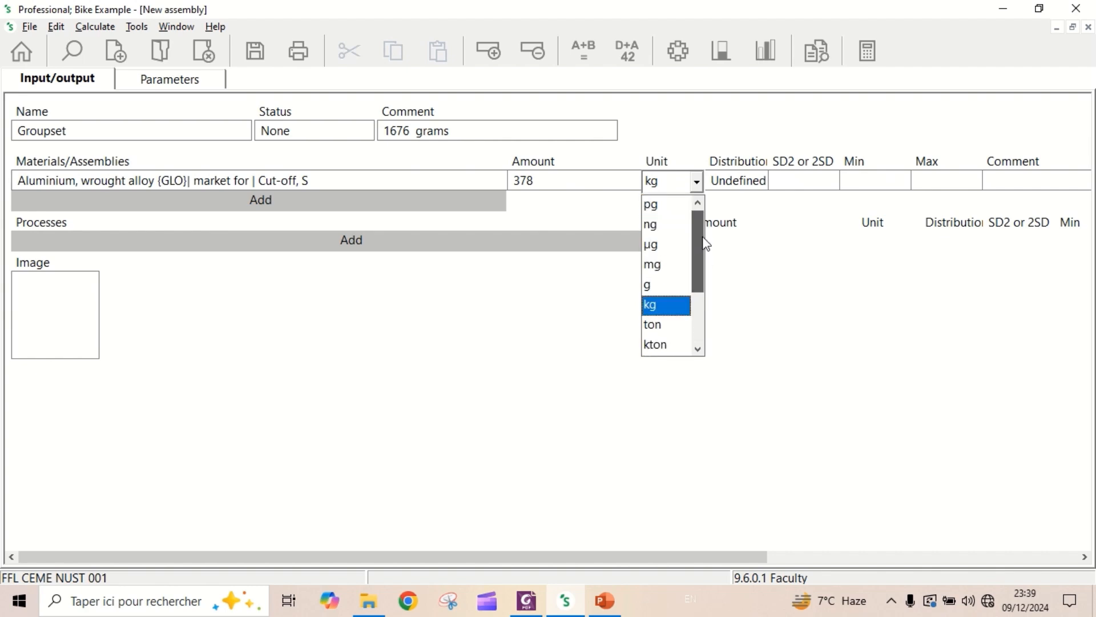
pyautogui.click(668, 288)
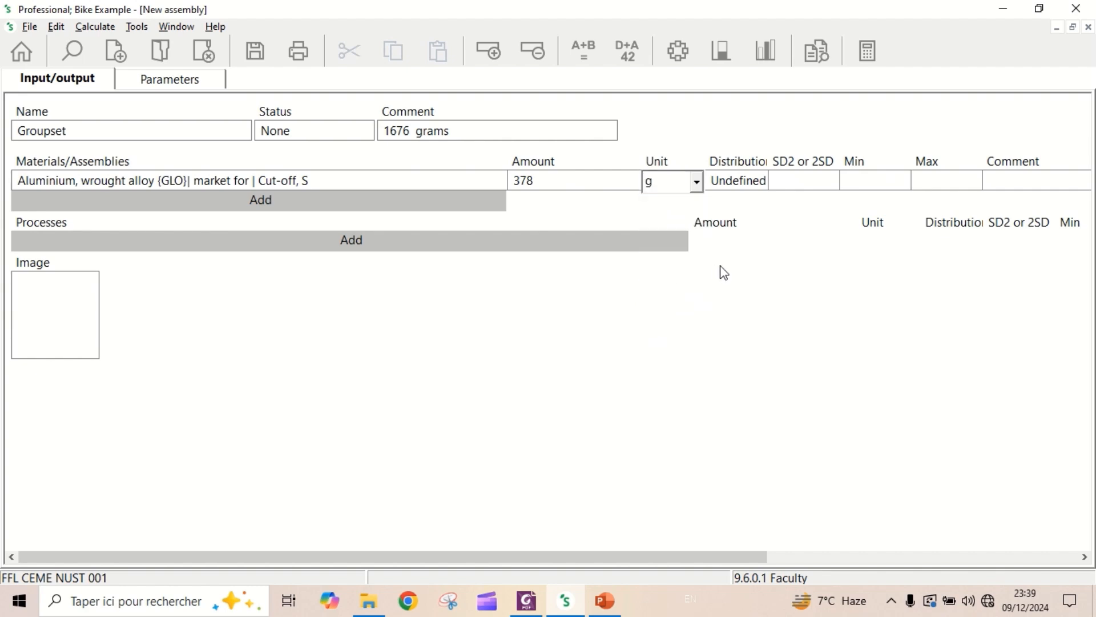
pyautogui.click(1024, 181)
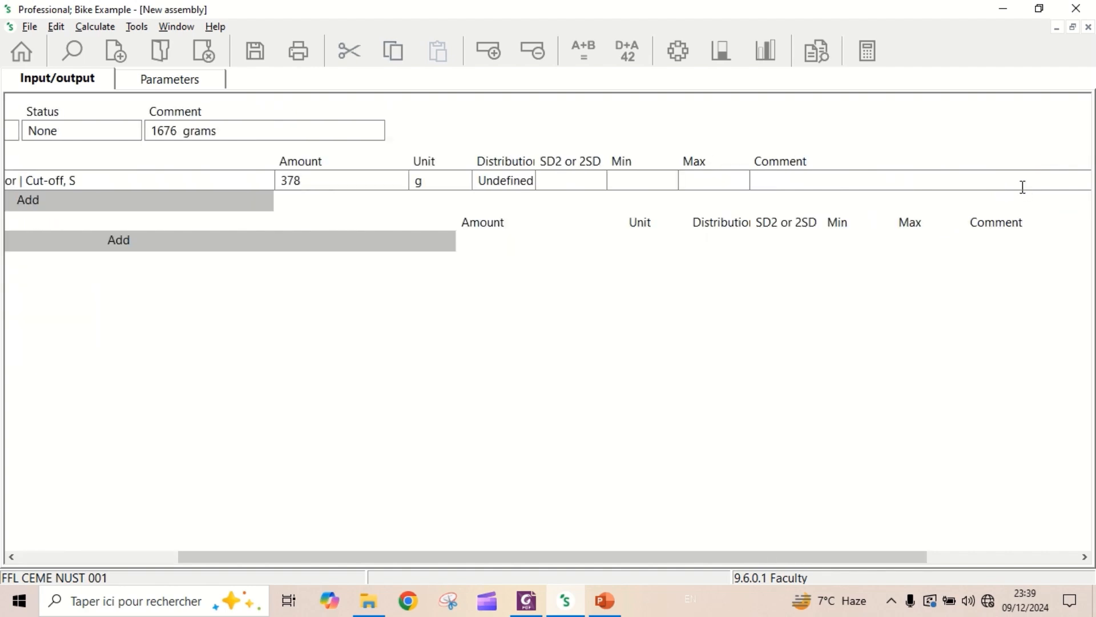
pyautogui.write('Crankset')
pyautogui.moveTo(475, 557); pyautogui.dragTo(223, 518)
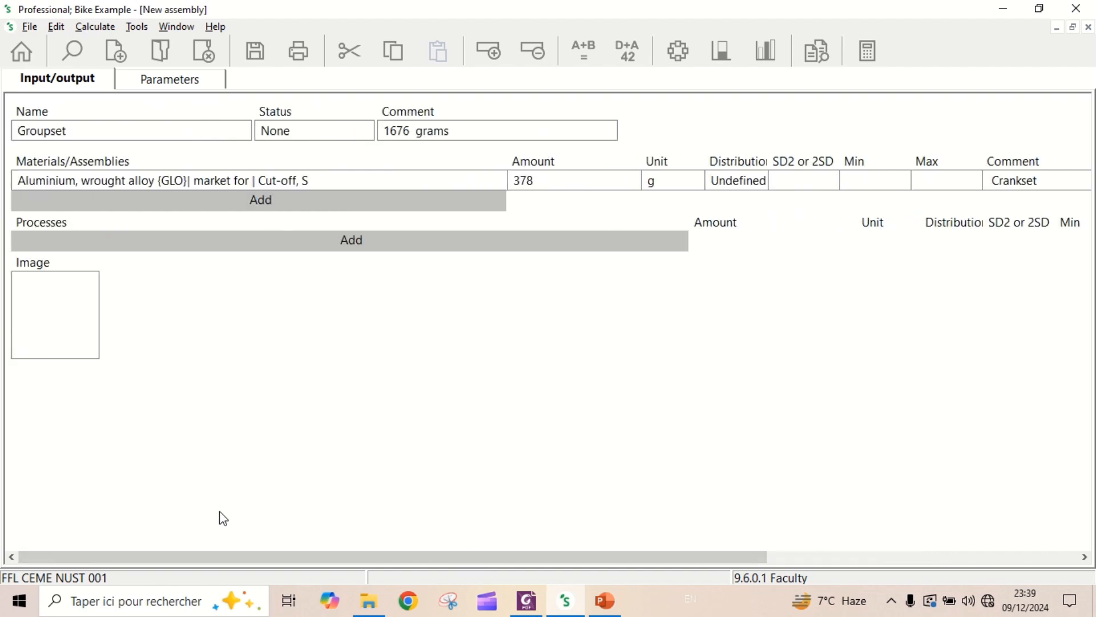
# Add "Aluminium, wrought alloy {GLO}| market for | Cut-off, S" again as a second groupset material, filtering on "aluminium" and "wrought"
pyautogui.click(269, 206)
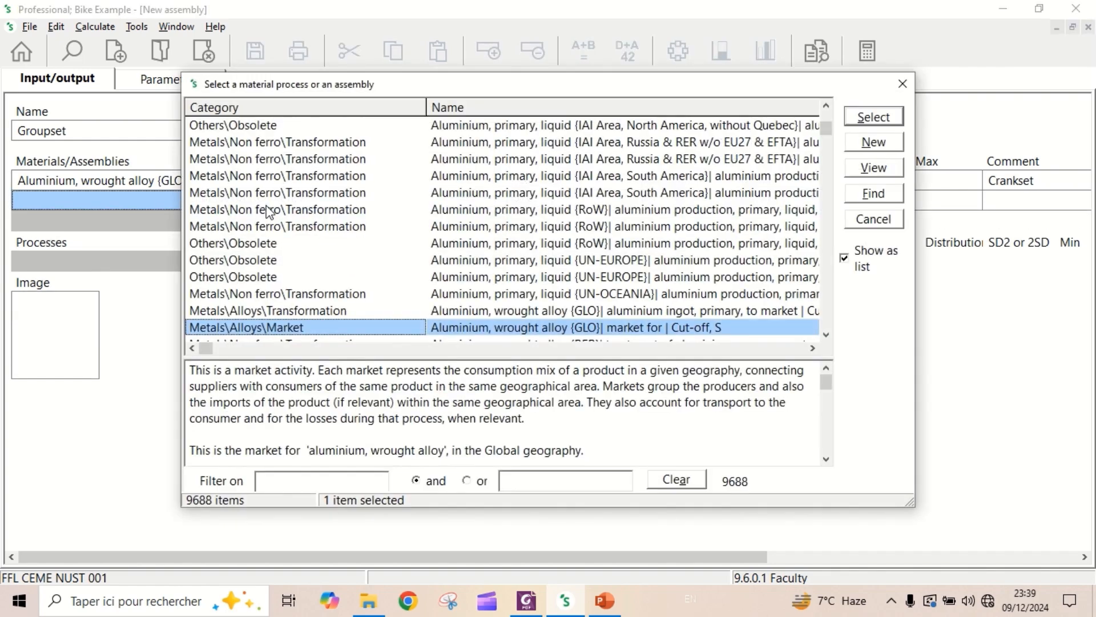
pyautogui.write('al')
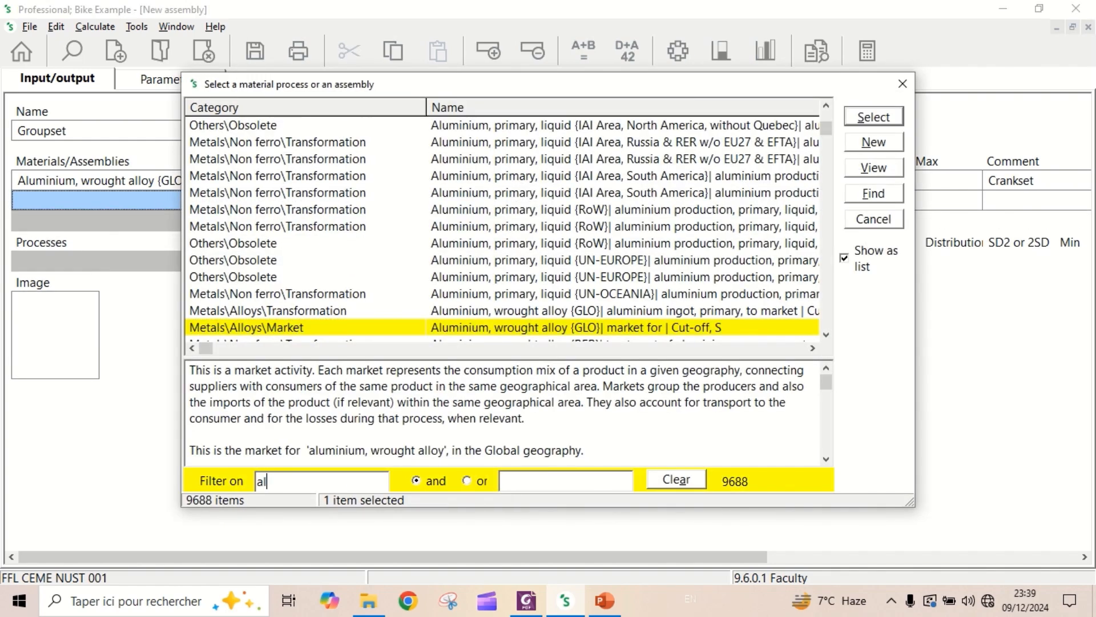
pyautogui.write('uminium')
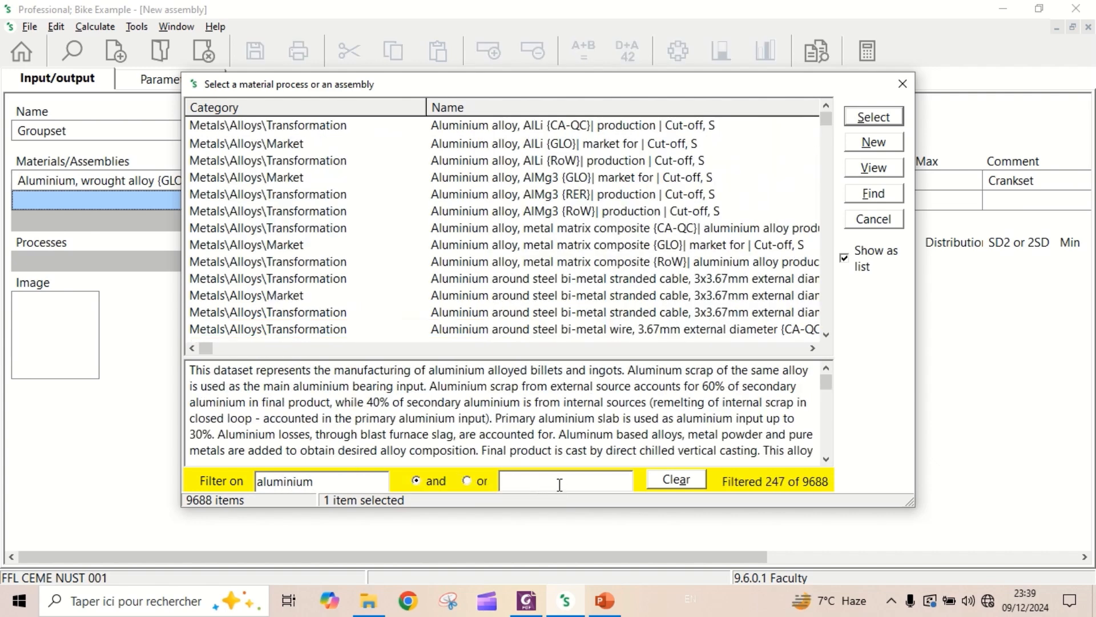
pyautogui.click(560, 484)
pyautogui.write('wr')
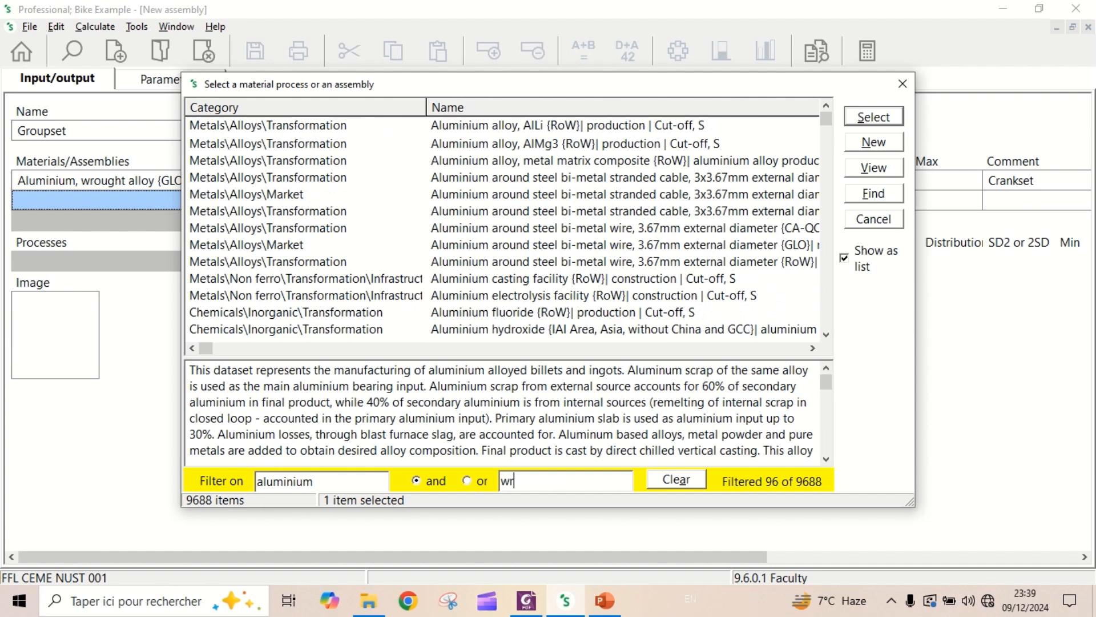
pyautogui.write('ought')
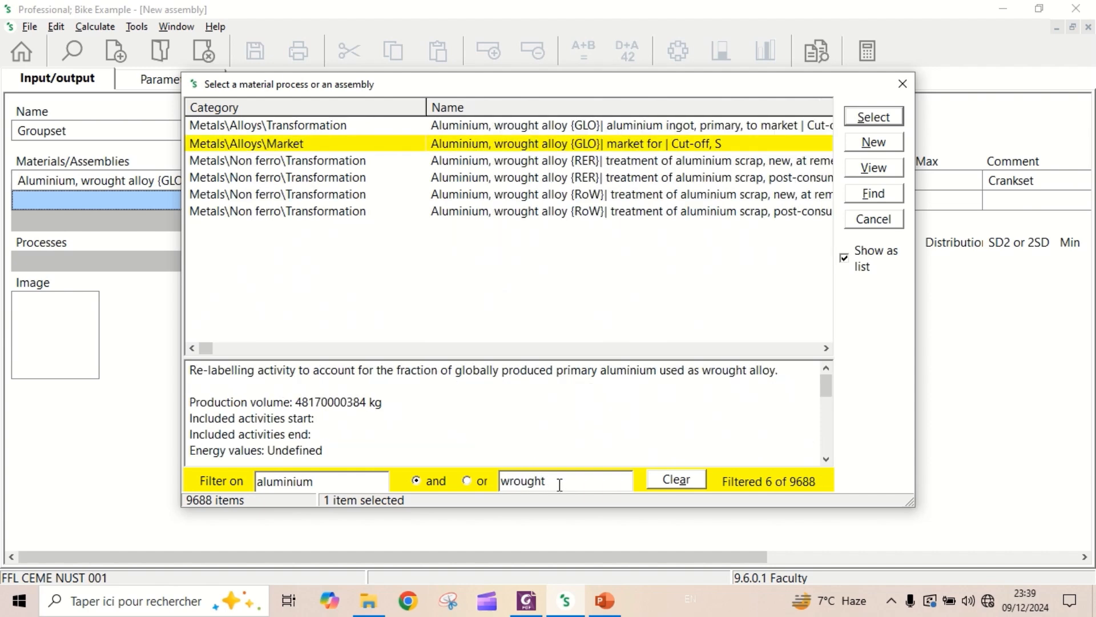
pyautogui.click(638, 148)
pyautogui.doubleClick(639, 153)
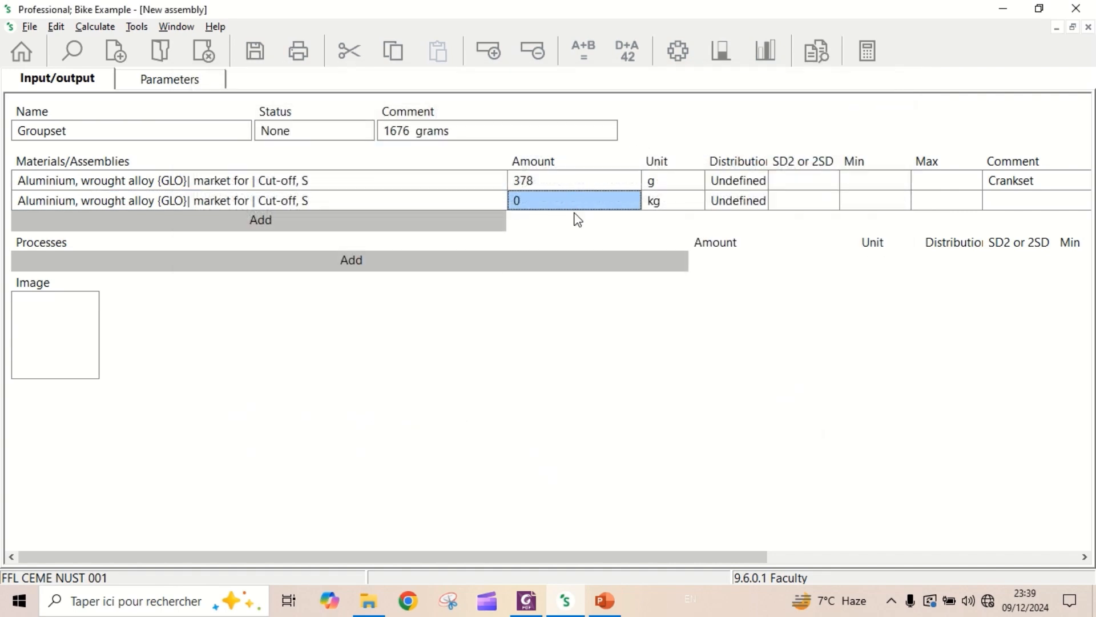
# Set the second wrought aluminium alloy's amount to 225 g and comment that material as "Derailleur (back)"
pyautogui.write('225')
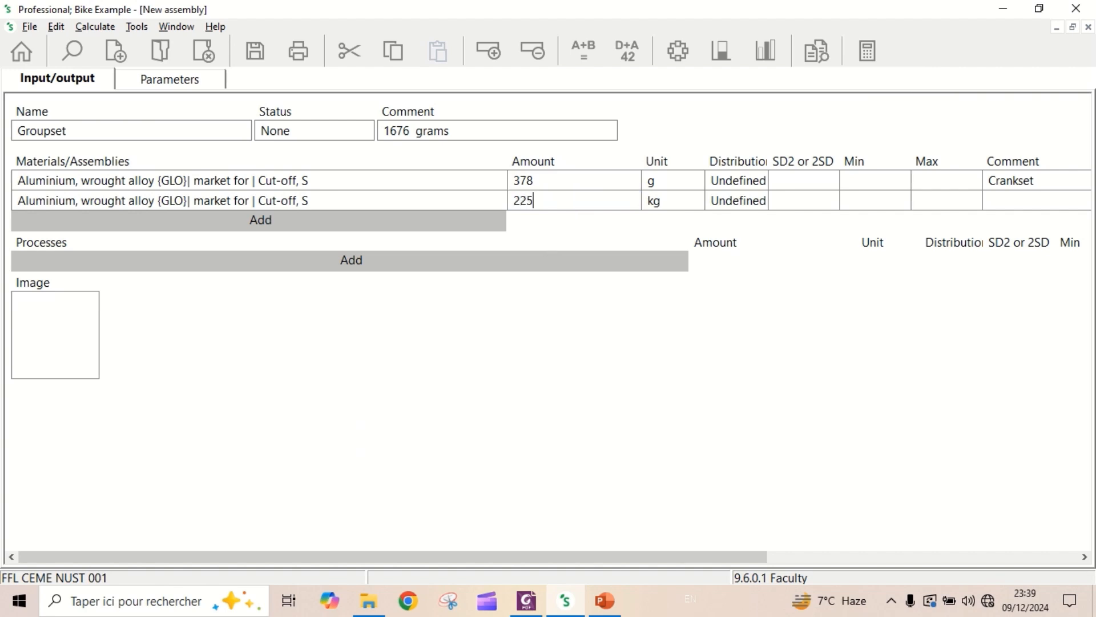
pyautogui.click(688, 206)
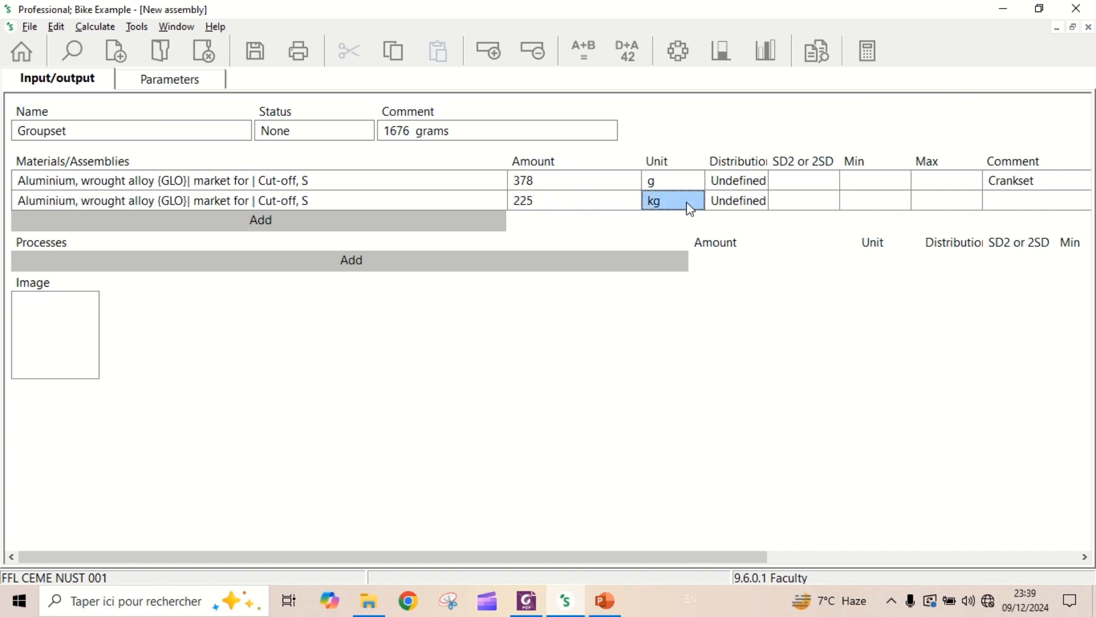
pyautogui.click(691, 209)
pyautogui.click(696, 203)
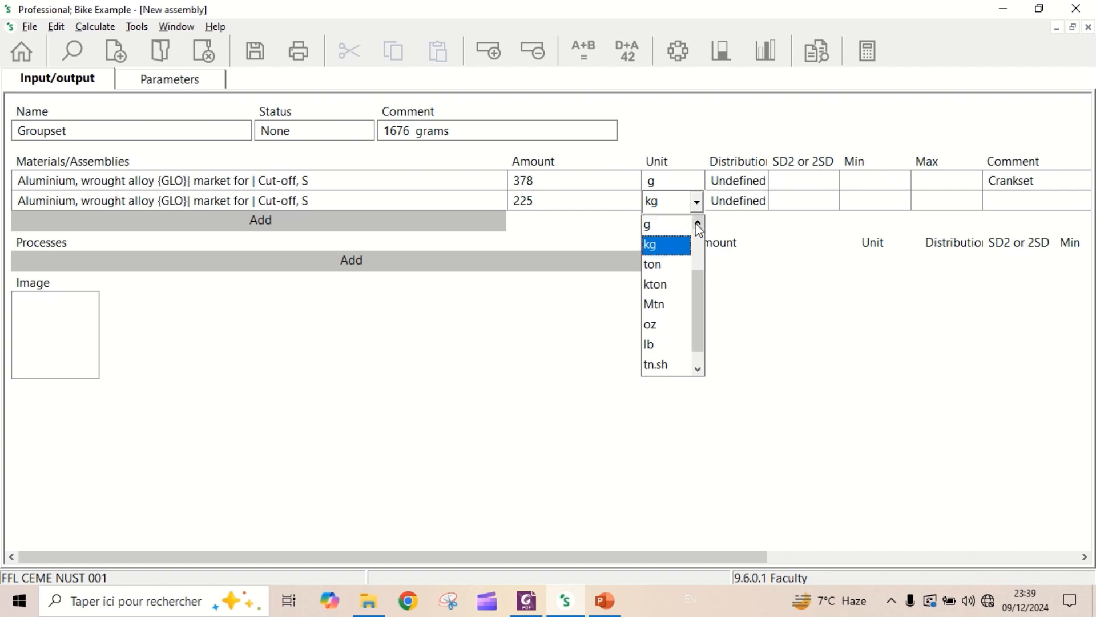
pyautogui.click(662, 225)
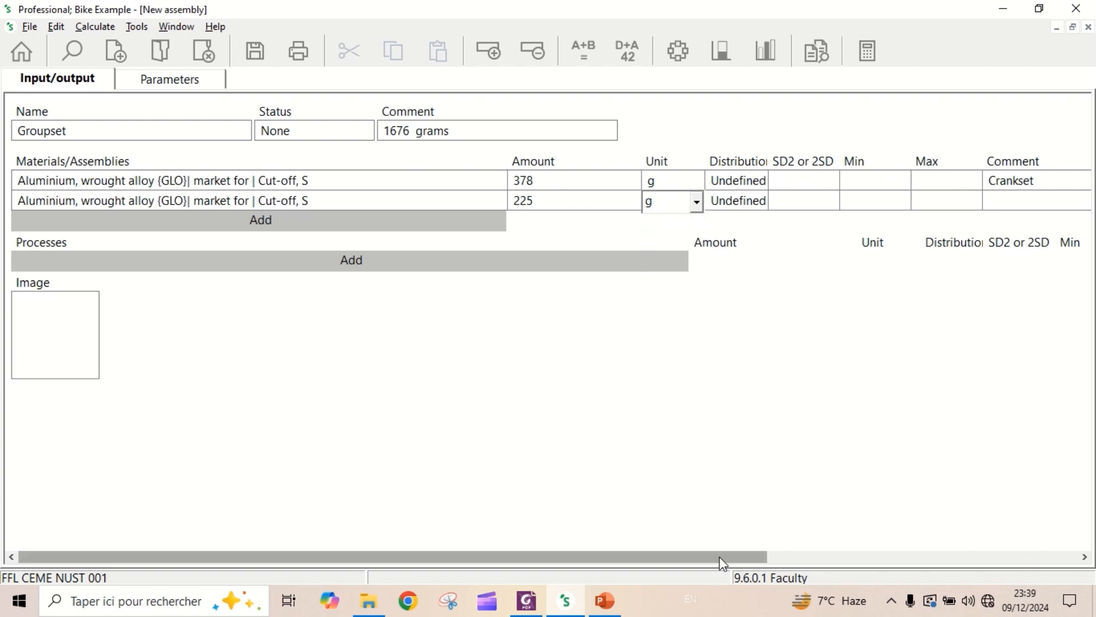
pyautogui.moveTo(722, 564); pyautogui.dragTo(954, 555)
pyautogui.click(688, 199)
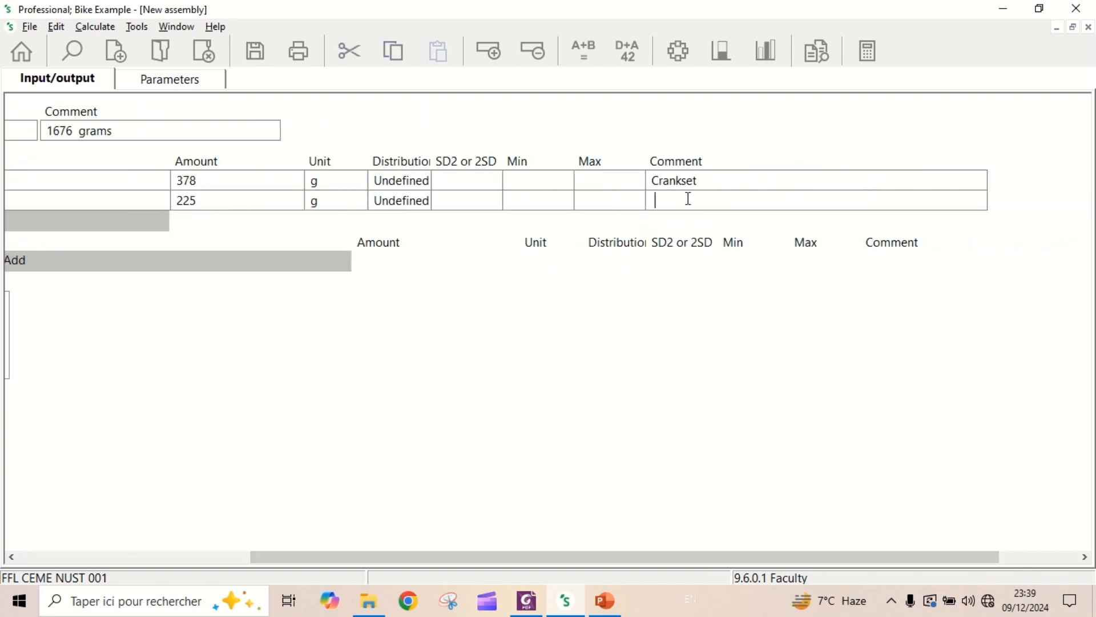
pyautogui.write('Derailleur (back)')
# Add "Aluminium, wrought alloy {GLO}| market for | Cut-off, S" as the groupset's third material, filtering on "aluminium" and "wrought"
pyautogui.moveTo(592, 553); pyautogui.dragTo(330, 459)
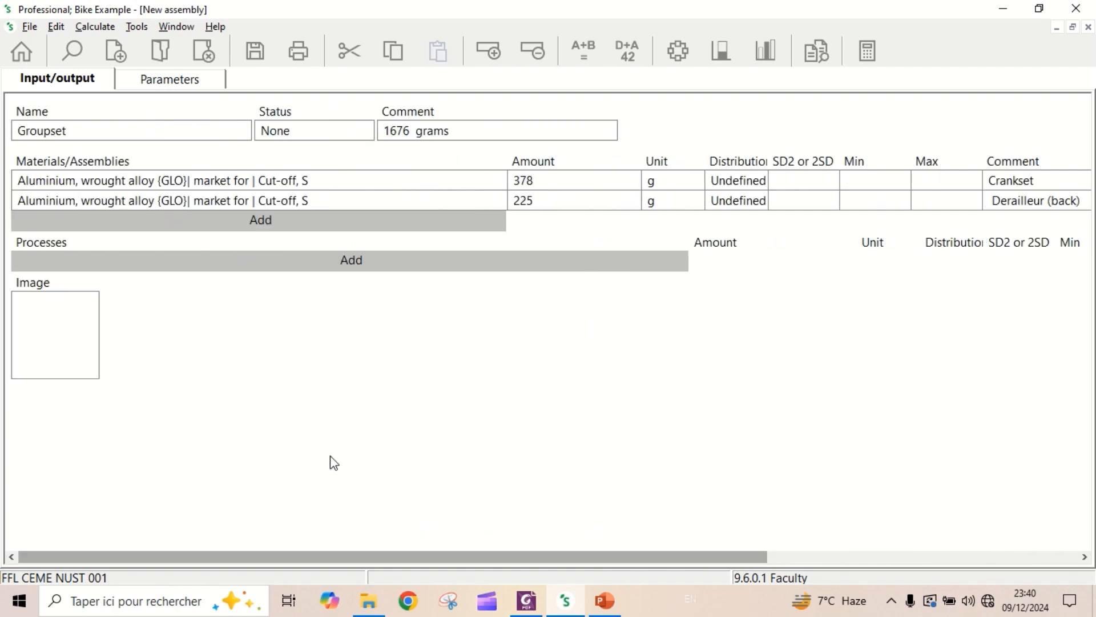
pyautogui.click(248, 224)
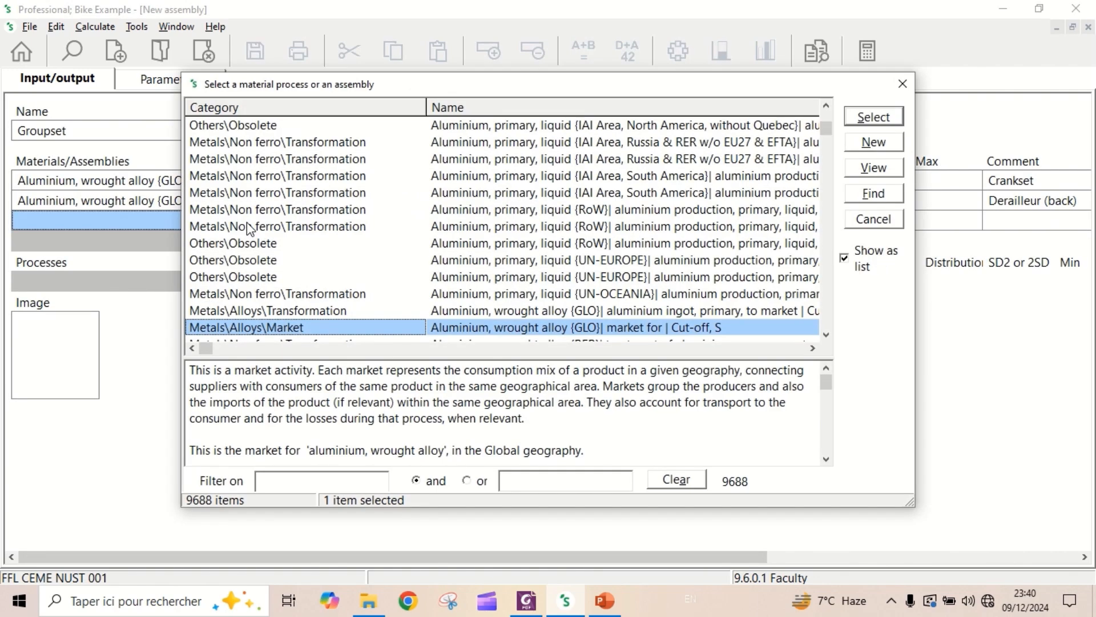
pyautogui.click(308, 481)
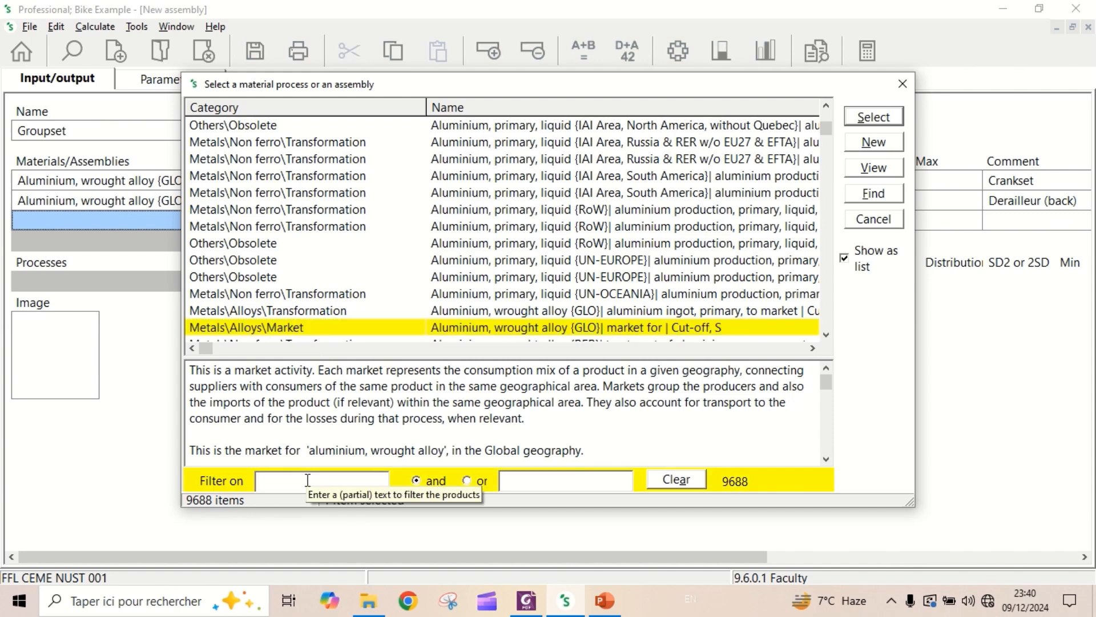
pyautogui.write('alumini')
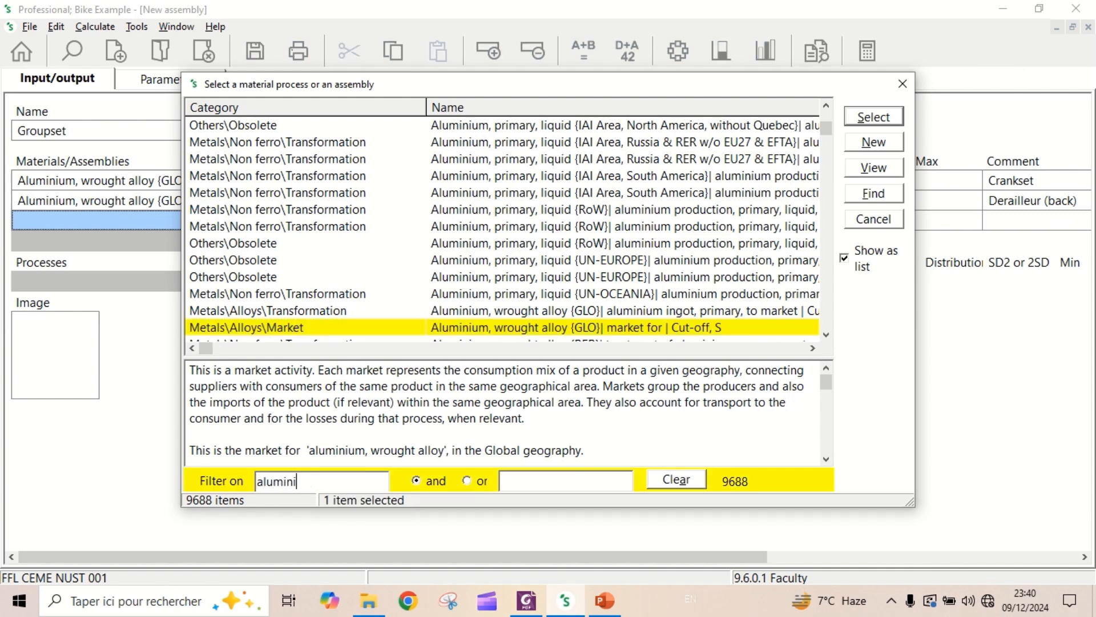
pyautogui.write('um')
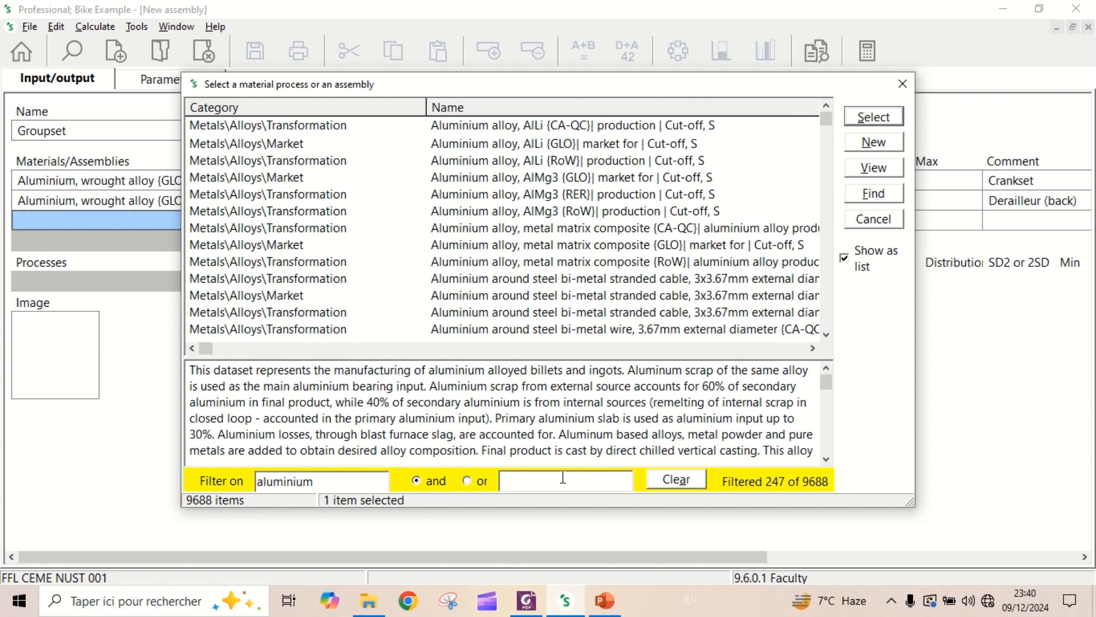
pyautogui.click(563, 478)
pyautogui.write('wro')
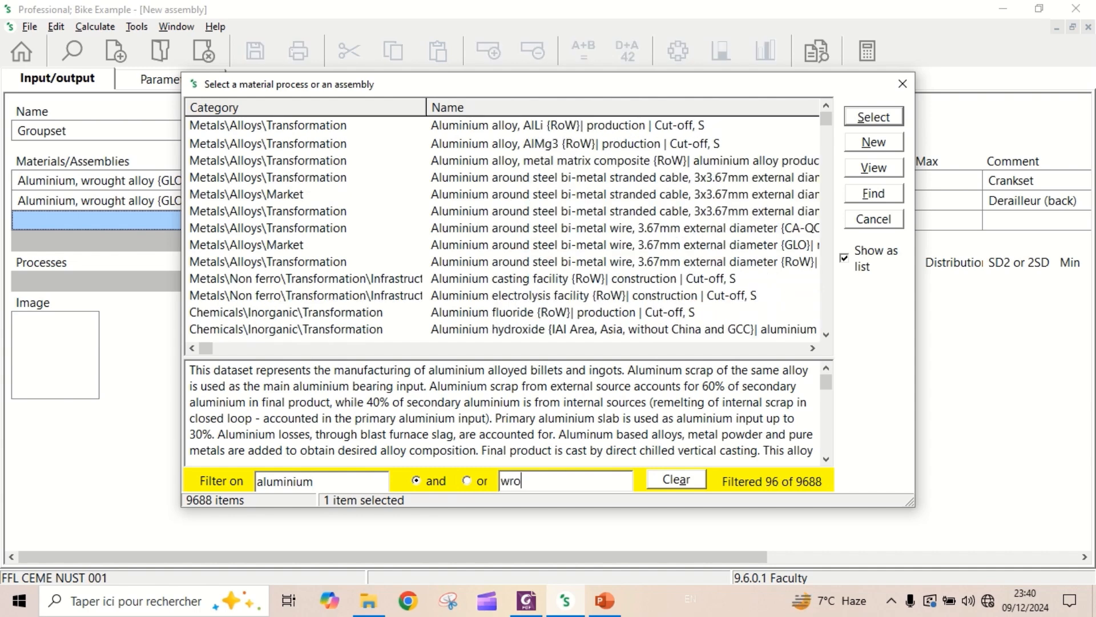
pyautogui.write('ught')
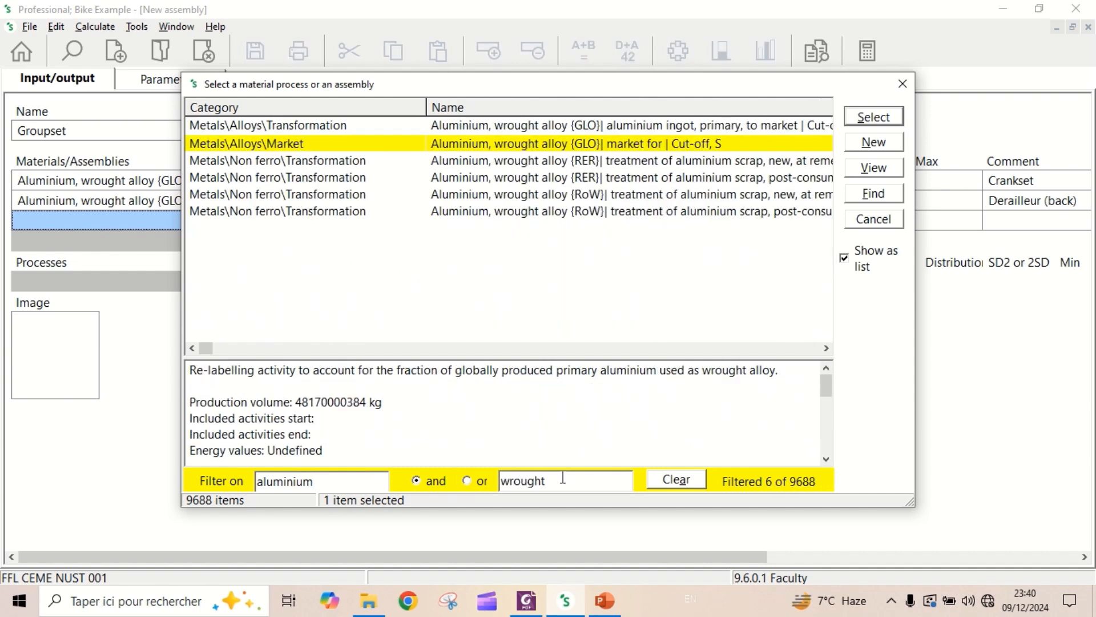
pyautogui.doubleClick(574, 145)
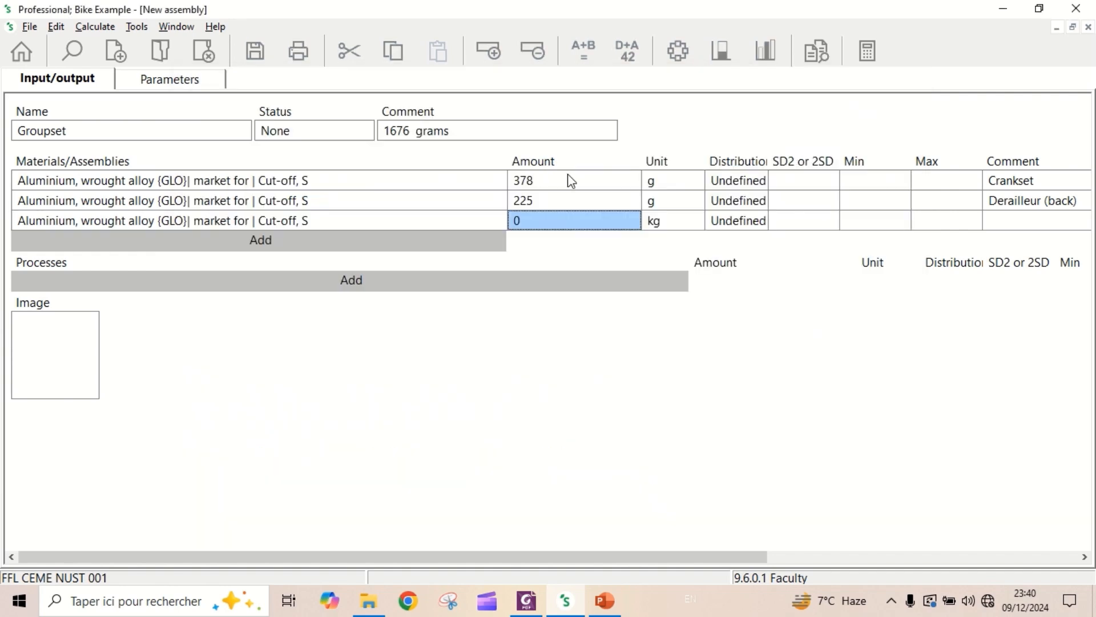
# Set the third wrought aluminium alloy's amount to 95 g and comment that material as "Derailleur (front)"
pyautogui.write('95')
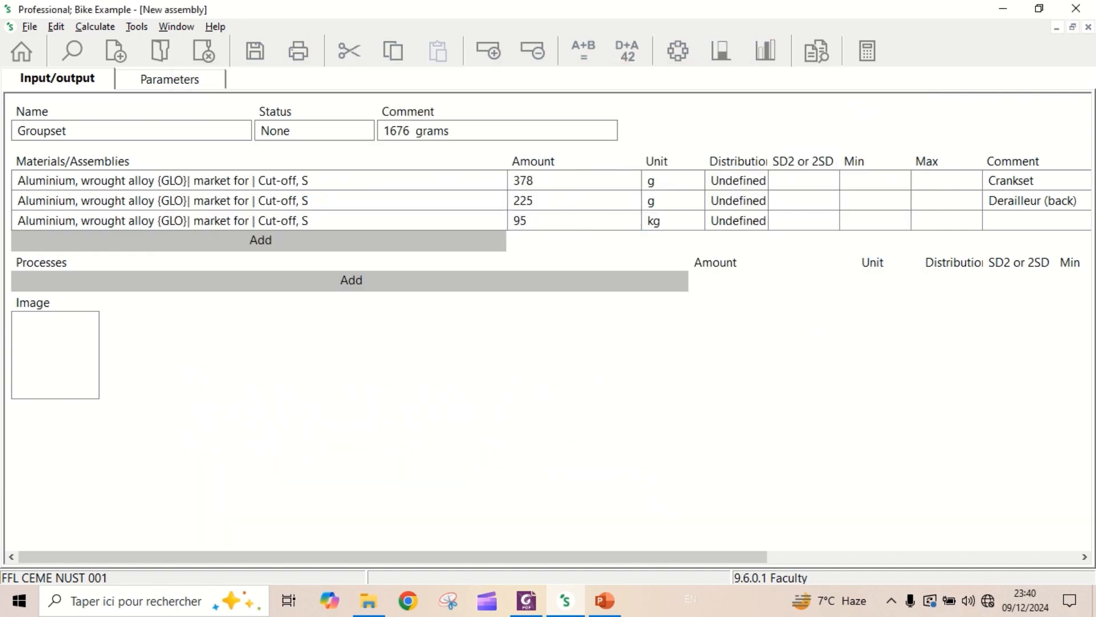
pyautogui.click(681, 225)
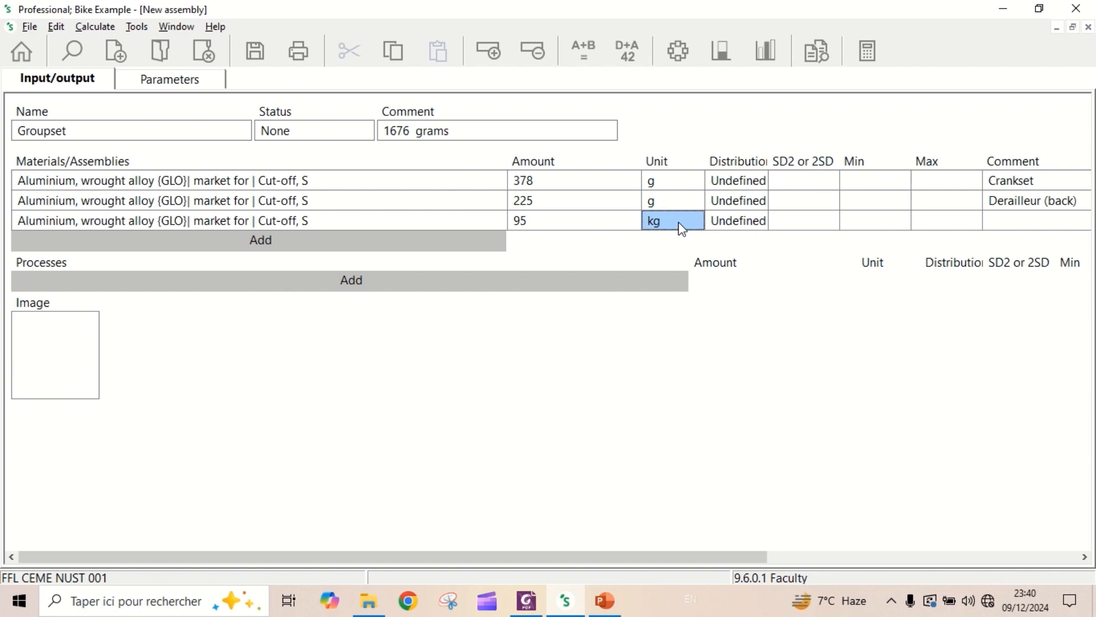
pyautogui.click(695, 224)
pyautogui.click(698, 244)
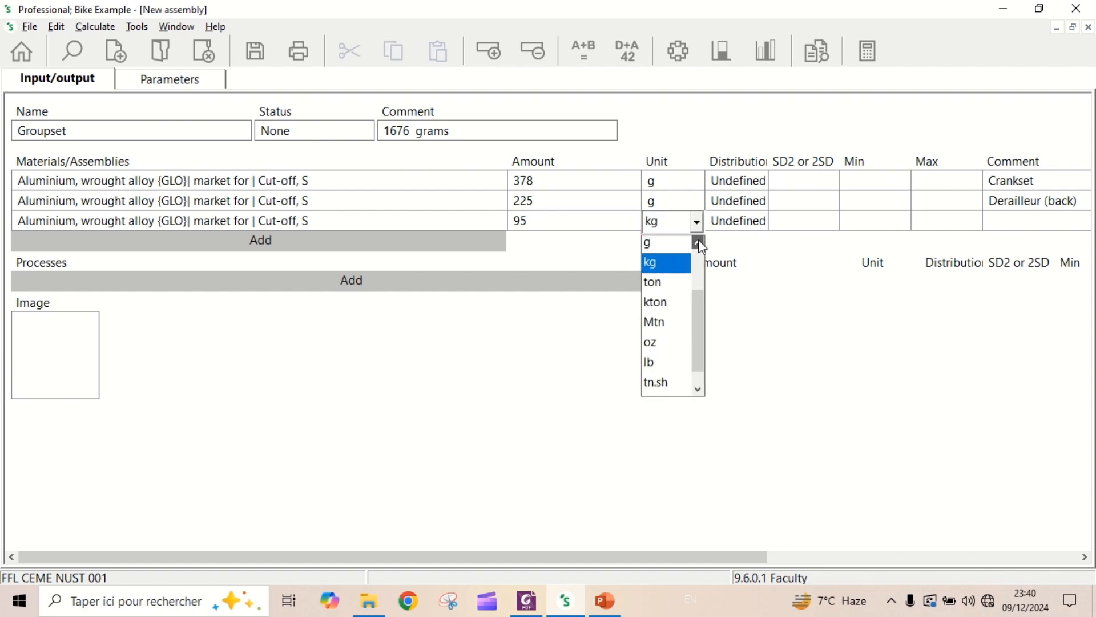
pyautogui.click(699, 243)
pyautogui.click(672, 264)
pyautogui.click(1026, 221)
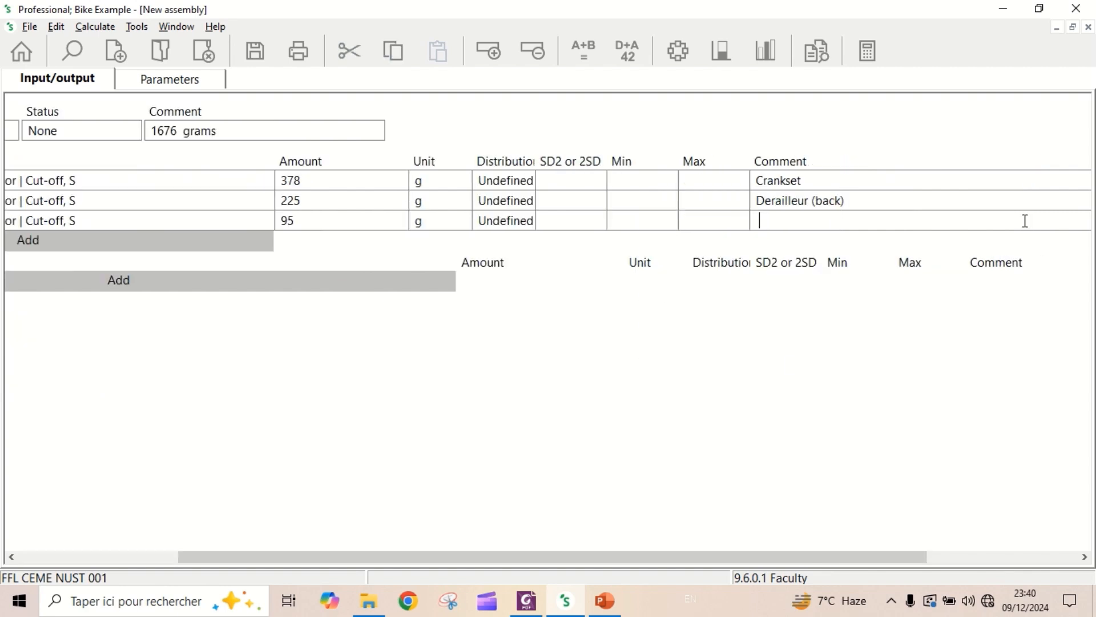
pyautogui.write('Derailleur (front')
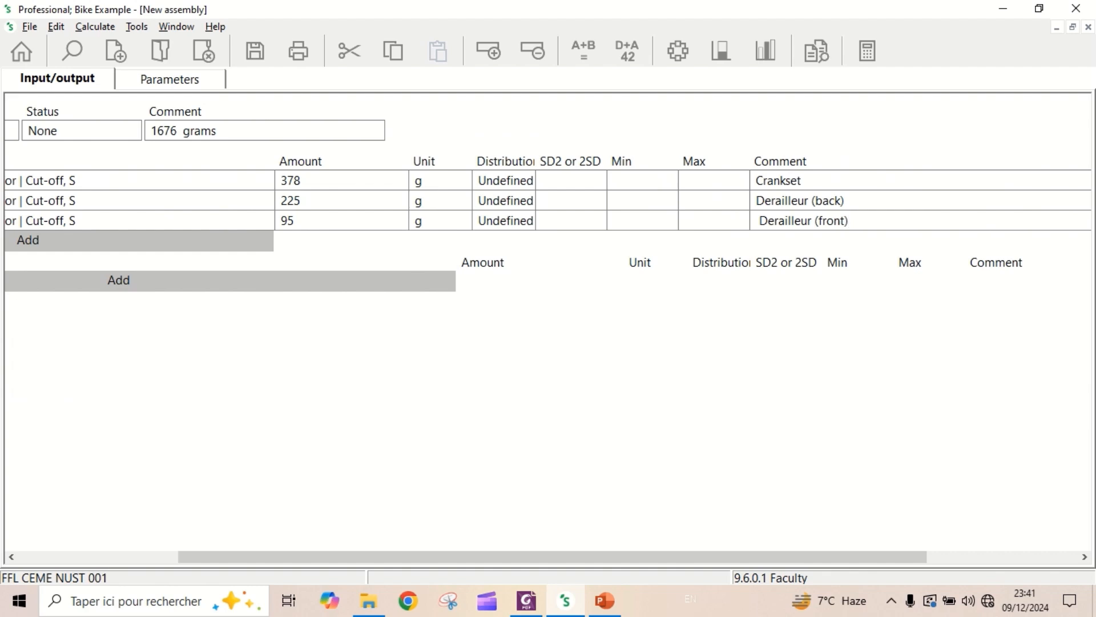
# Add "Aluminium, wrought alloy {GLO}| market for | Cut-off, S" as the groupset's fourth material, filtering on "aluminium" and "wrought"
pyautogui.moveTo(560, 556); pyautogui.dragTo(191, 461)
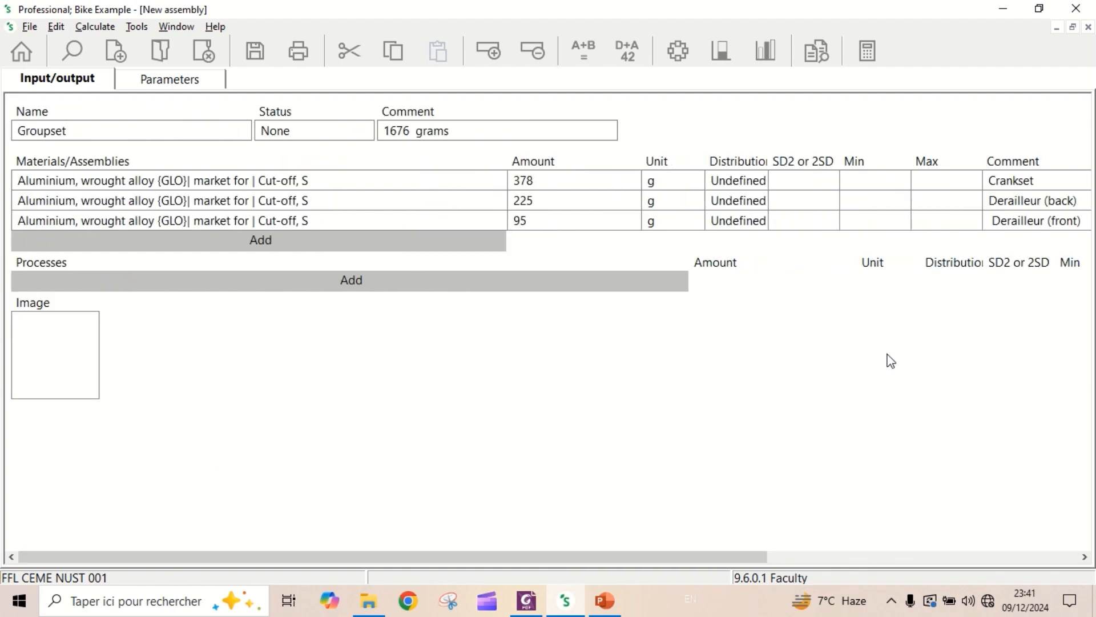
pyautogui.click(289, 246)
pyautogui.doubleClick(289, 244)
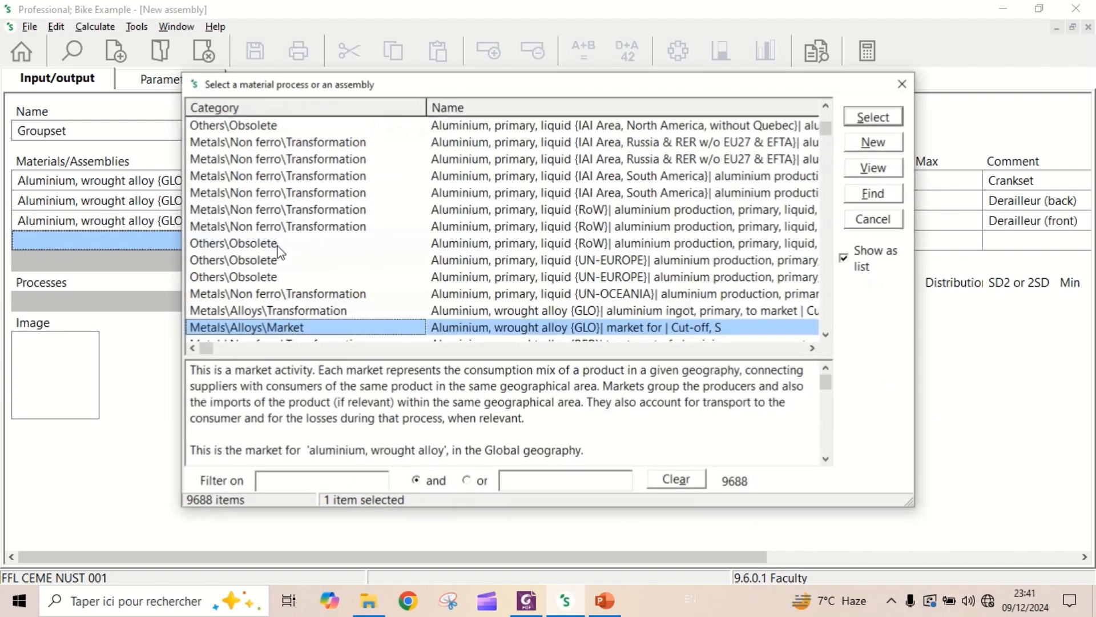
pyautogui.click(297, 481)
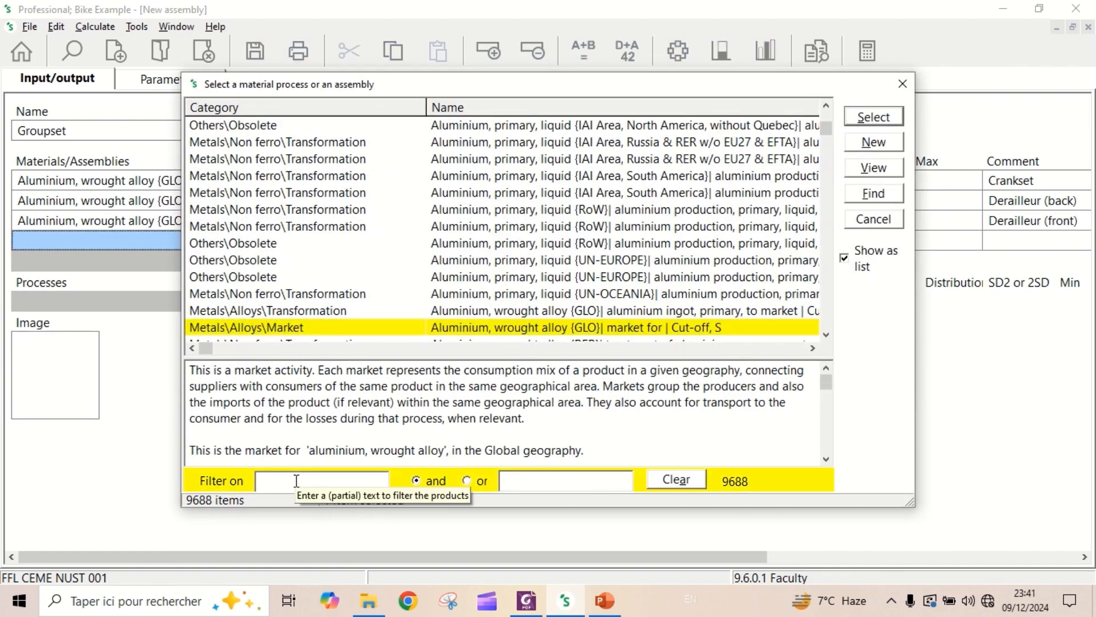
pyautogui.write('aluminium')
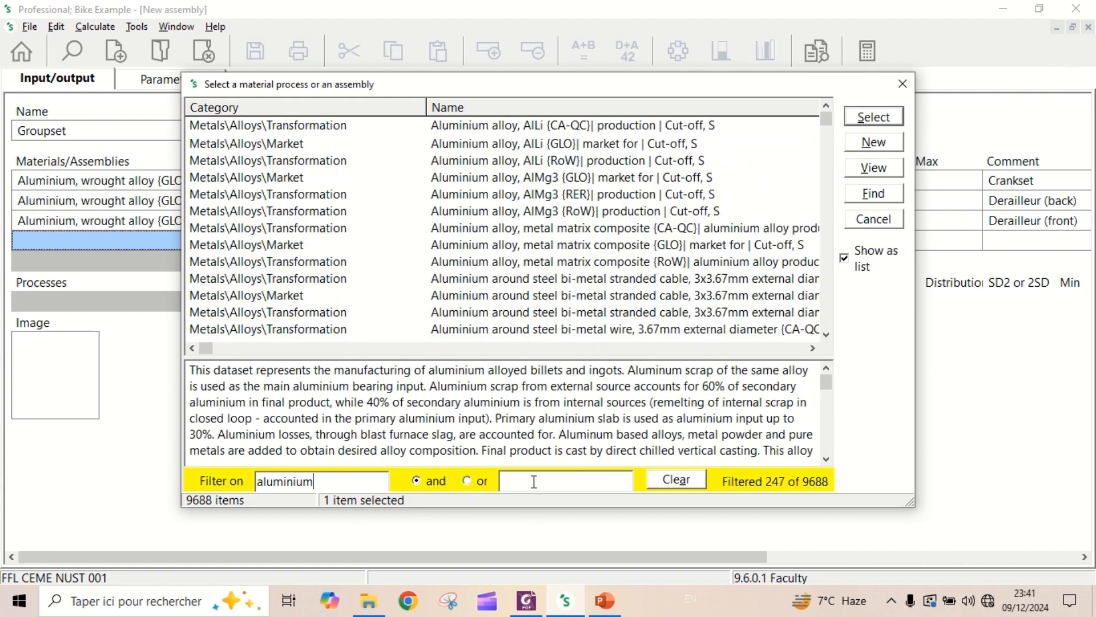
pyautogui.click(533, 481)
pyautogui.write('wro')
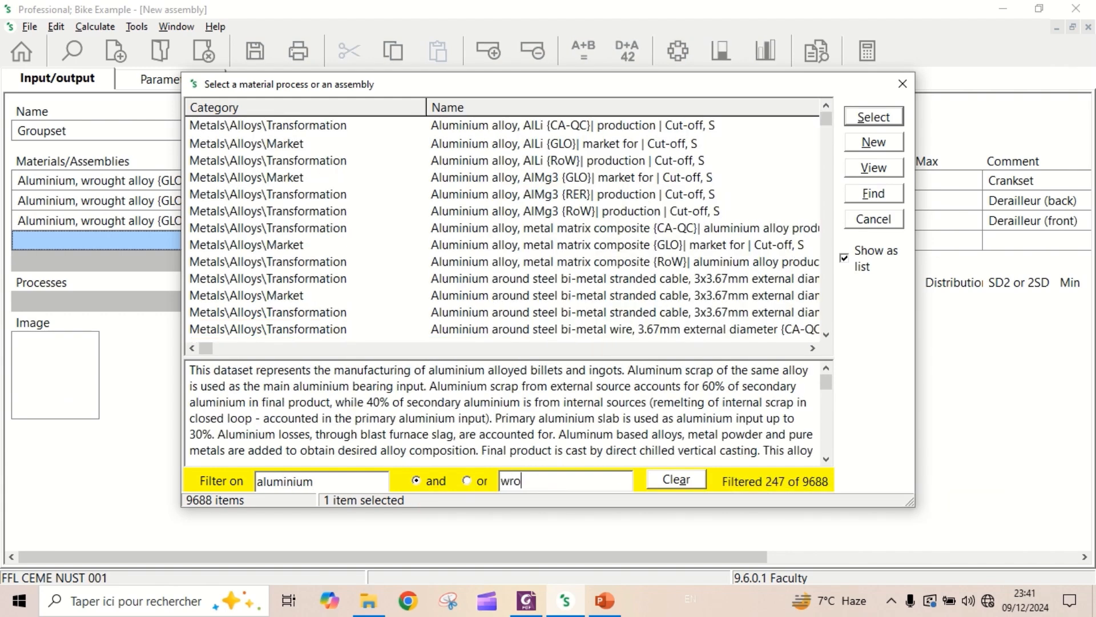
pyautogui.write('ught')
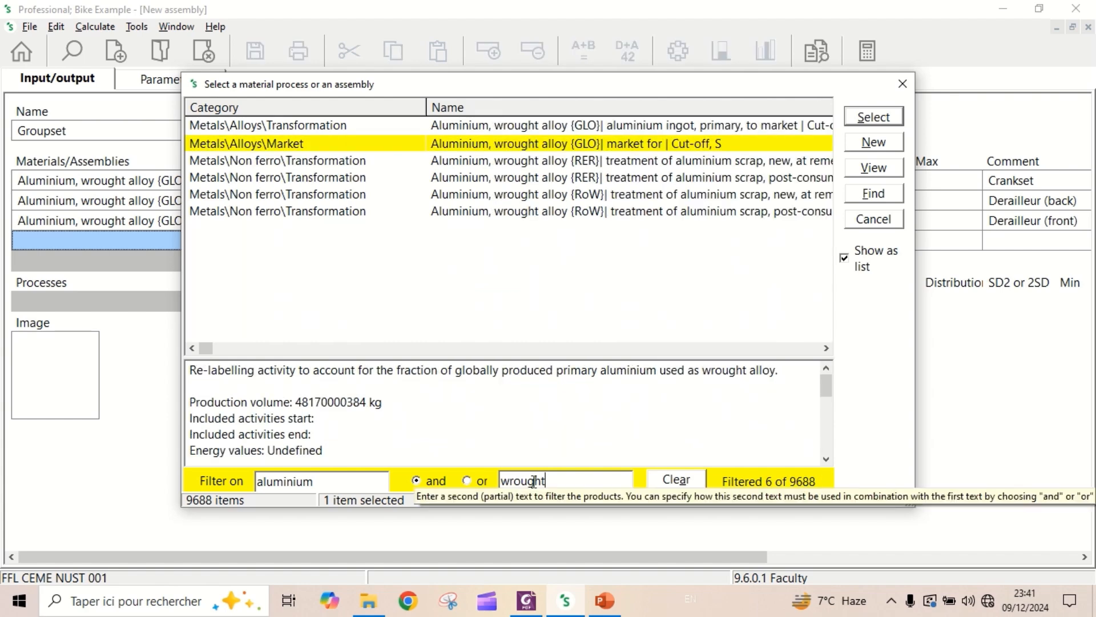
pyautogui.doubleClick(606, 145)
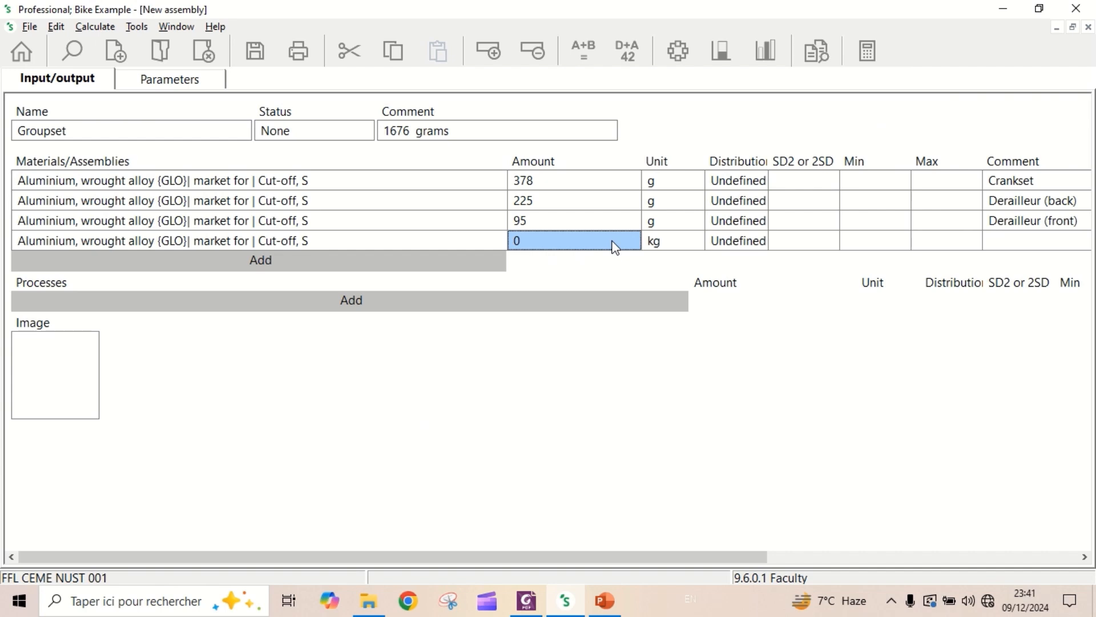
# Set the fourth wrought aluminium alloy's amount to 47 g and comment that material as "Bottom bracket"
pyautogui.write('47')
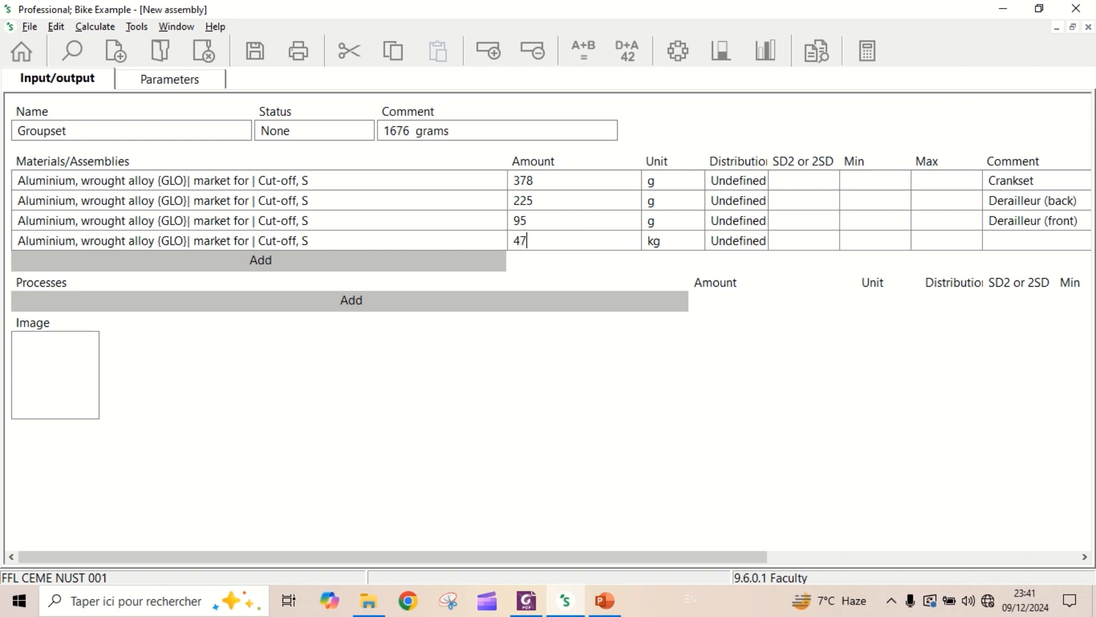
pyautogui.click(694, 244)
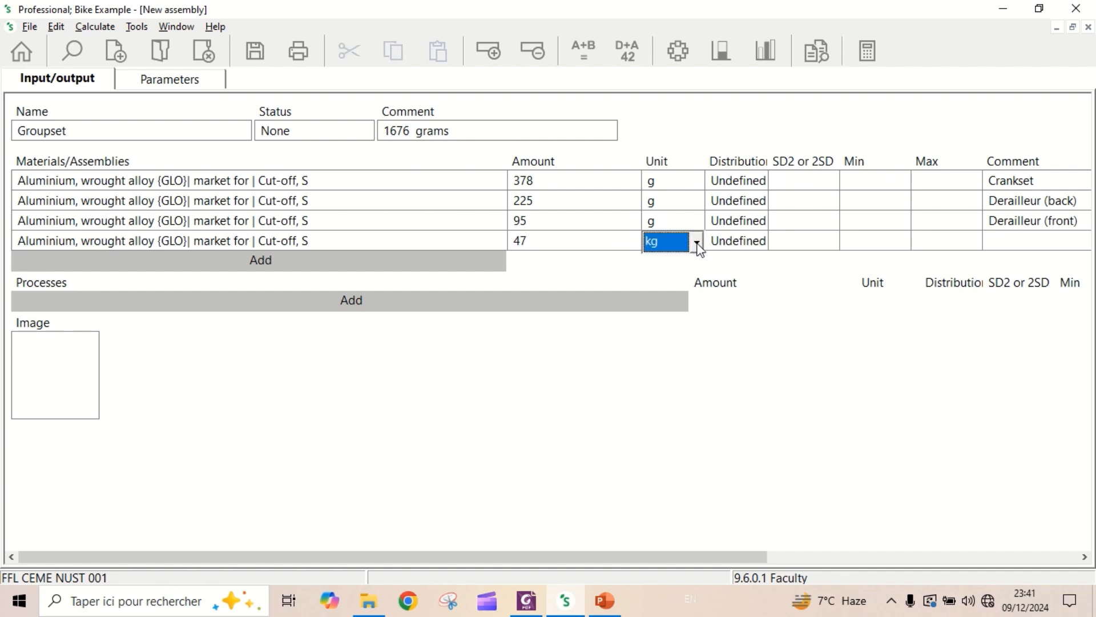
pyautogui.click(697, 242)
pyautogui.click(663, 273)
pyautogui.click(1032, 243)
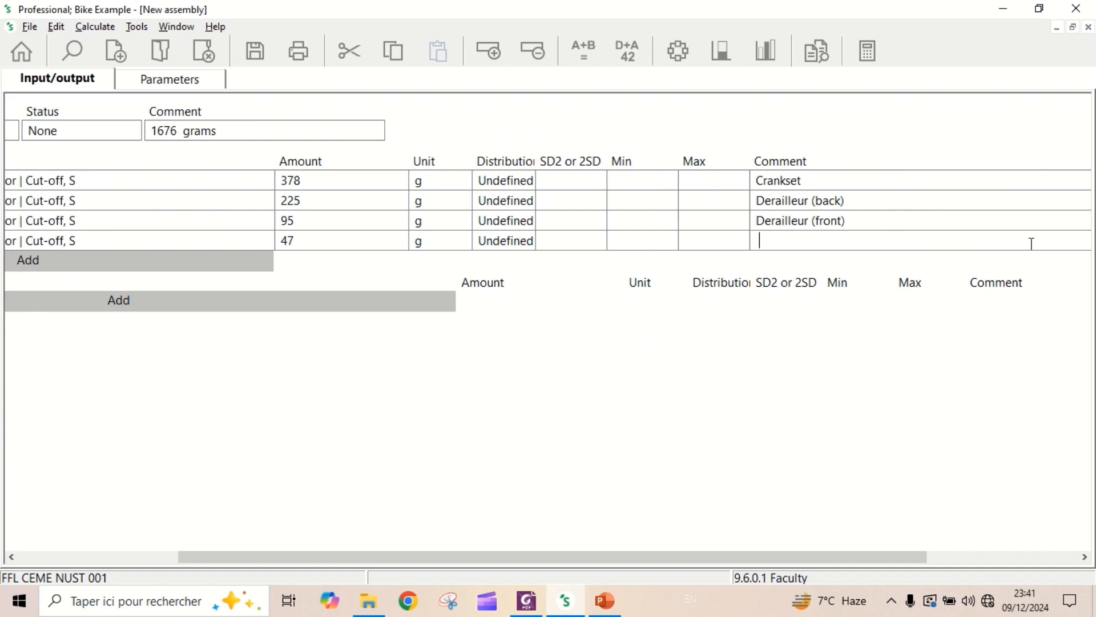
pyautogui.write('Bottom bracket')
# Add "Aluminium, wrought alloy {GLO}| market for | Cut-off, S" as the groupset's fifth material, filtering on "aluminium" and "wrought"
pyautogui.moveTo(670, 561); pyautogui.dragTo(142, 487)
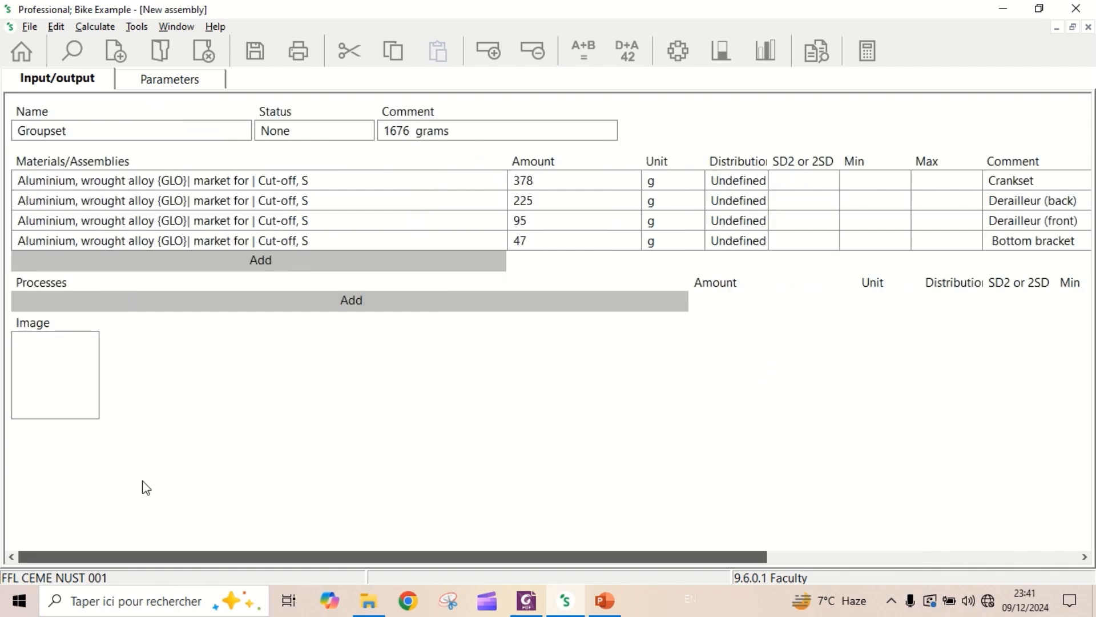
pyautogui.click(270, 263)
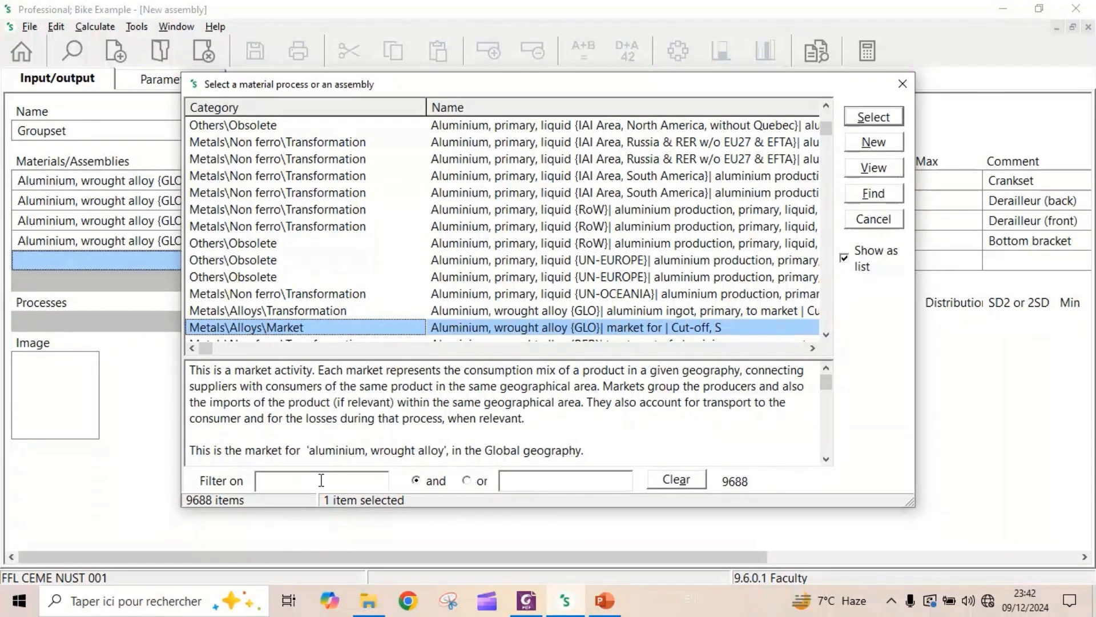
pyautogui.write('alu')
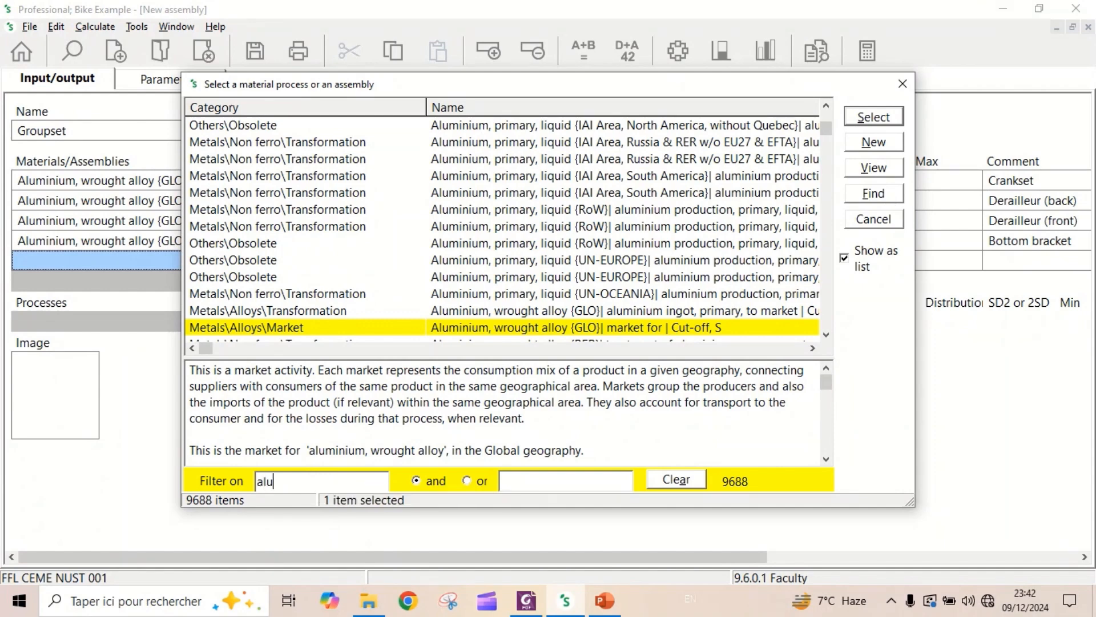
pyautogui.write('minium')
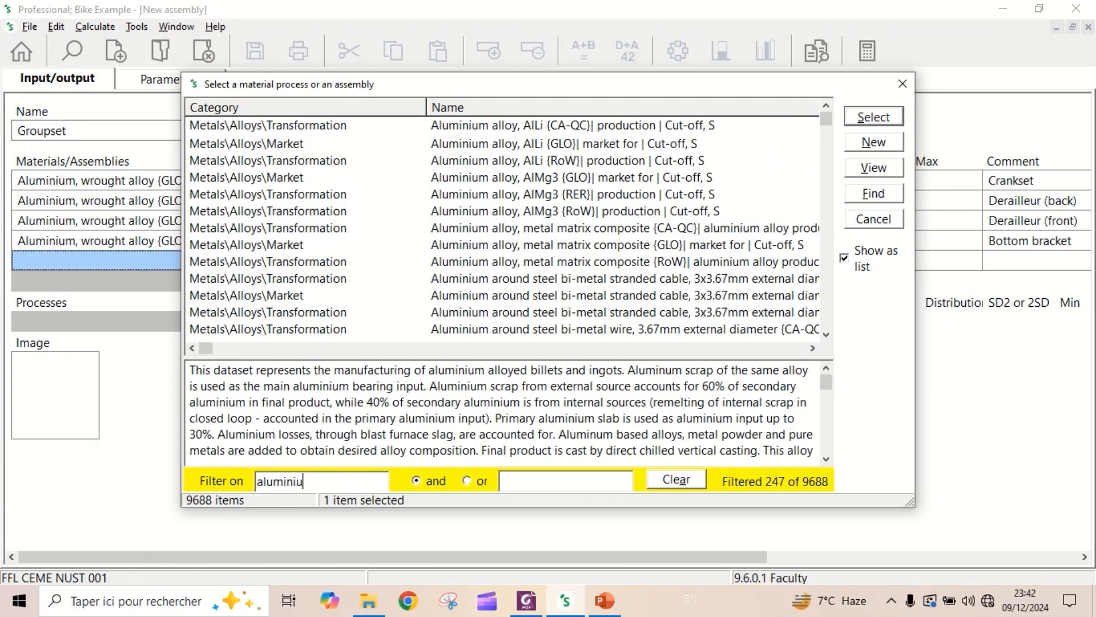
pyautogui.click(546, 476)
pyautogui.write('wro')
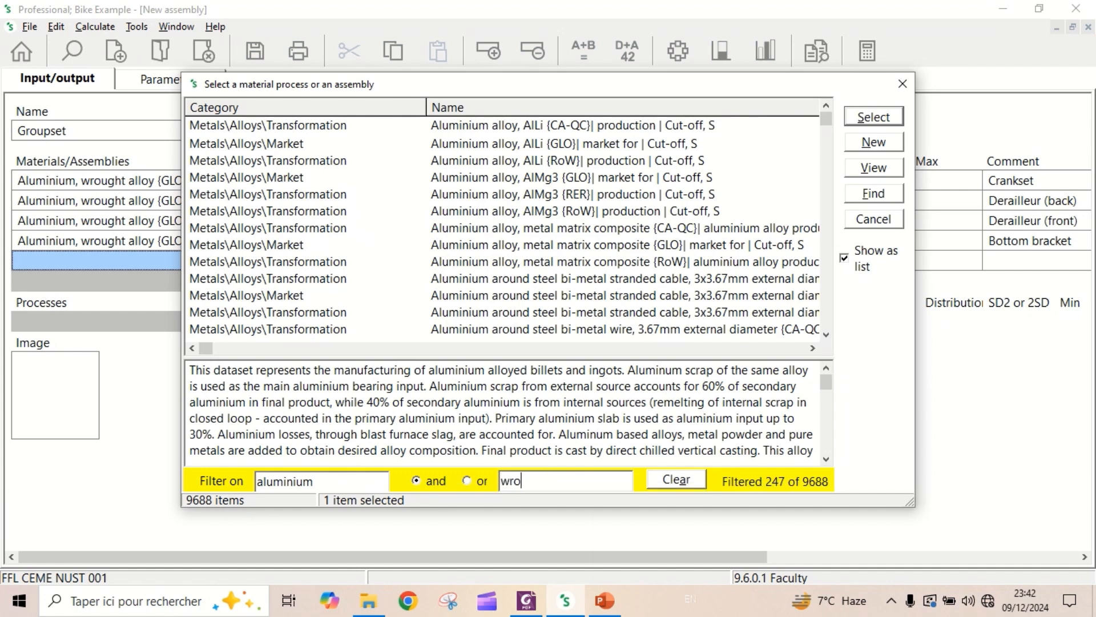
pyautogui.write('ught')
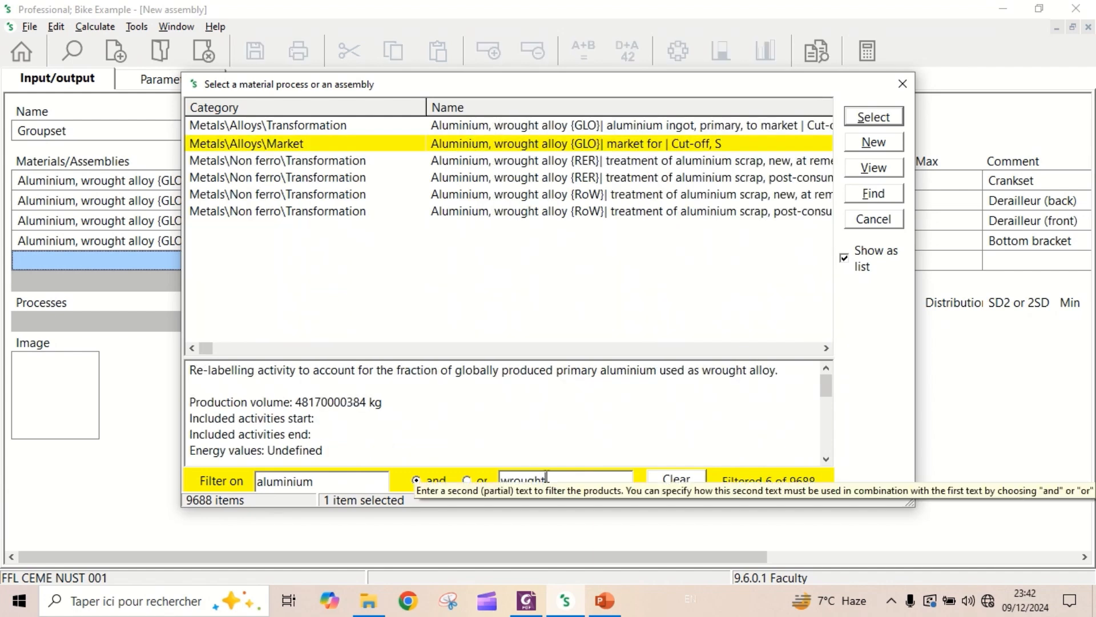
pyautogui.doubleClick(543, 146)
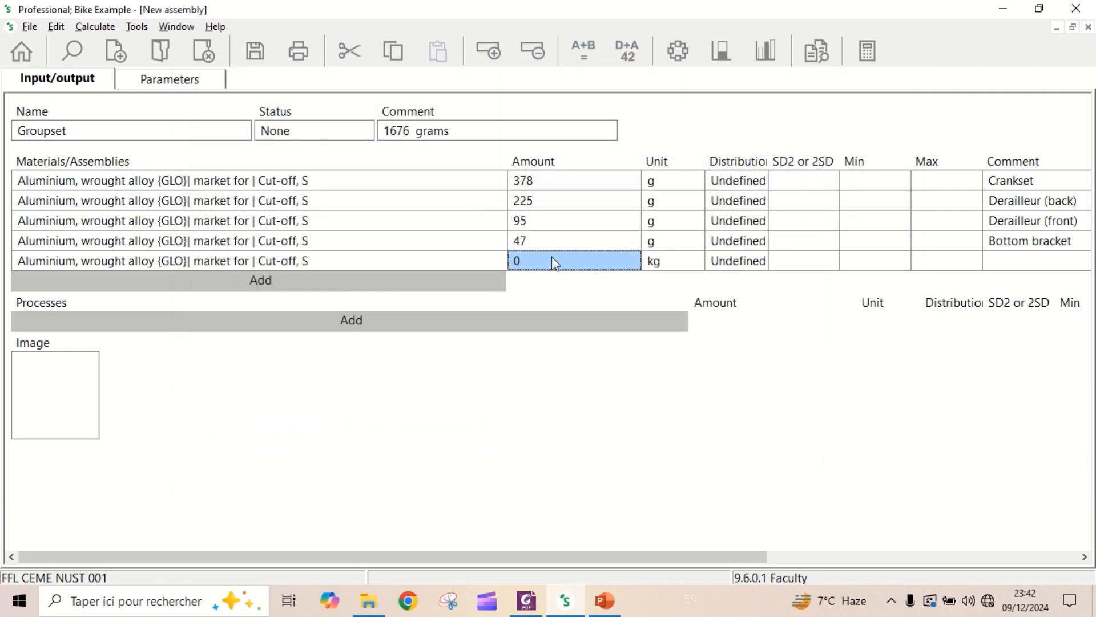
# Set the fifth wrought aluminium alloy's amount to 160 g and comment that material as "Shifters"
pyautogui.write('160')
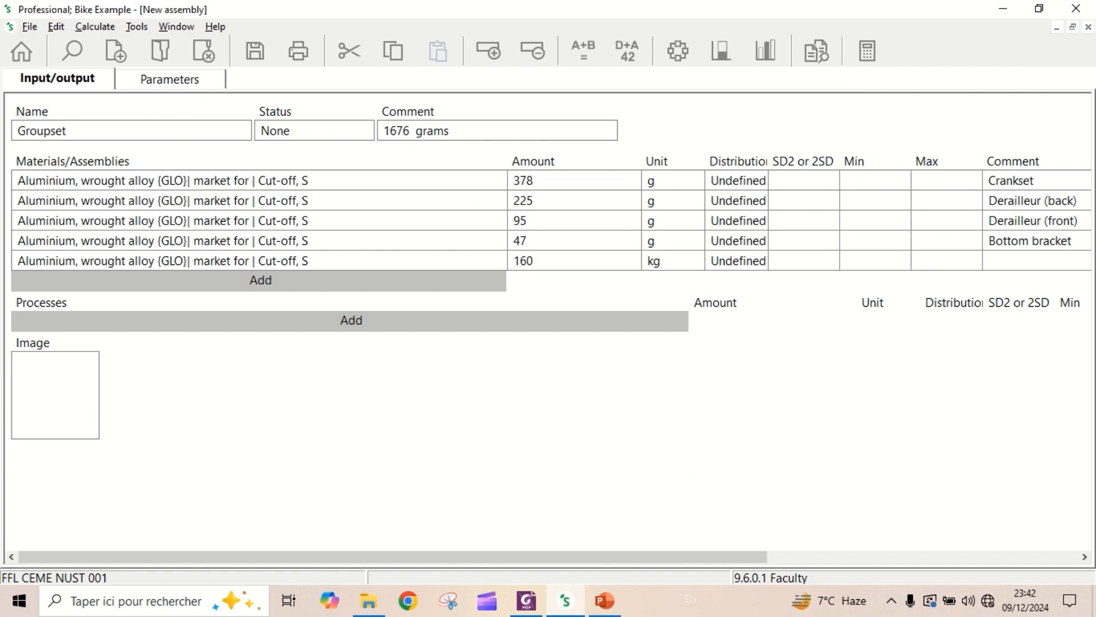
pyautogui.click(680, 267)
pyautogui.click(692, 266)
pyautogui.click(697, 263)
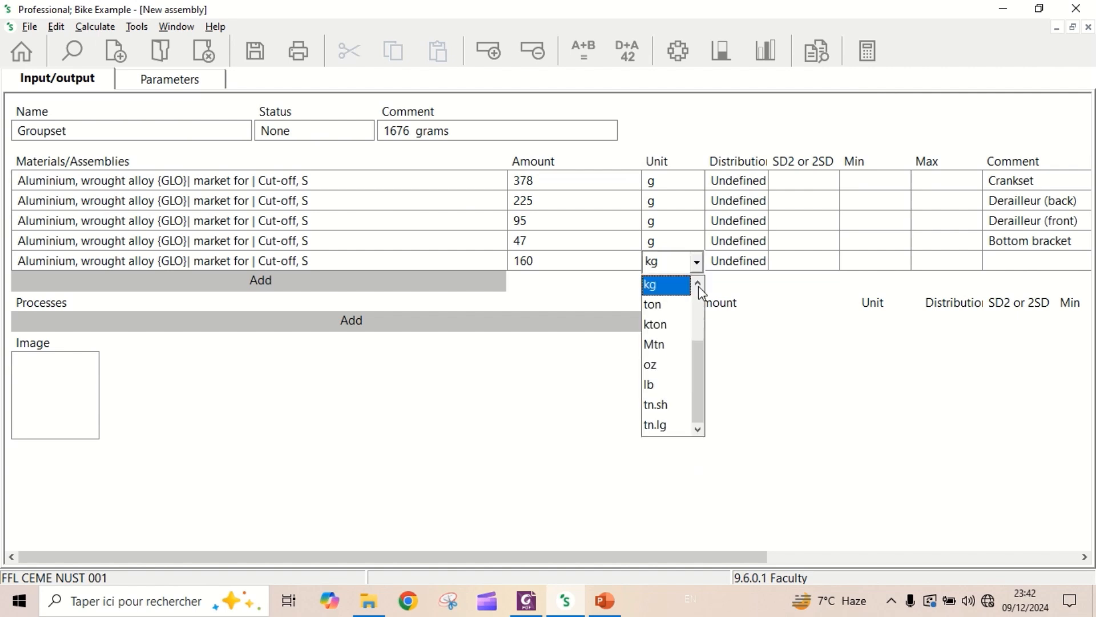
pyautogui.scroll(1, 662, 320)
pyautogui.click(657, 284)
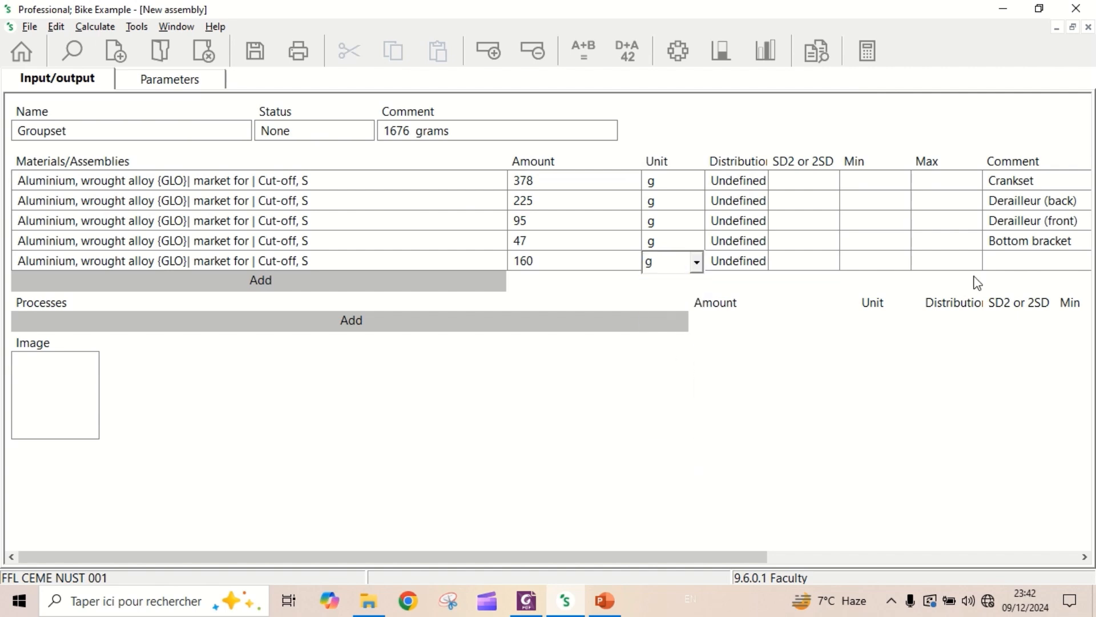
pyautogui.click(1018, 260)
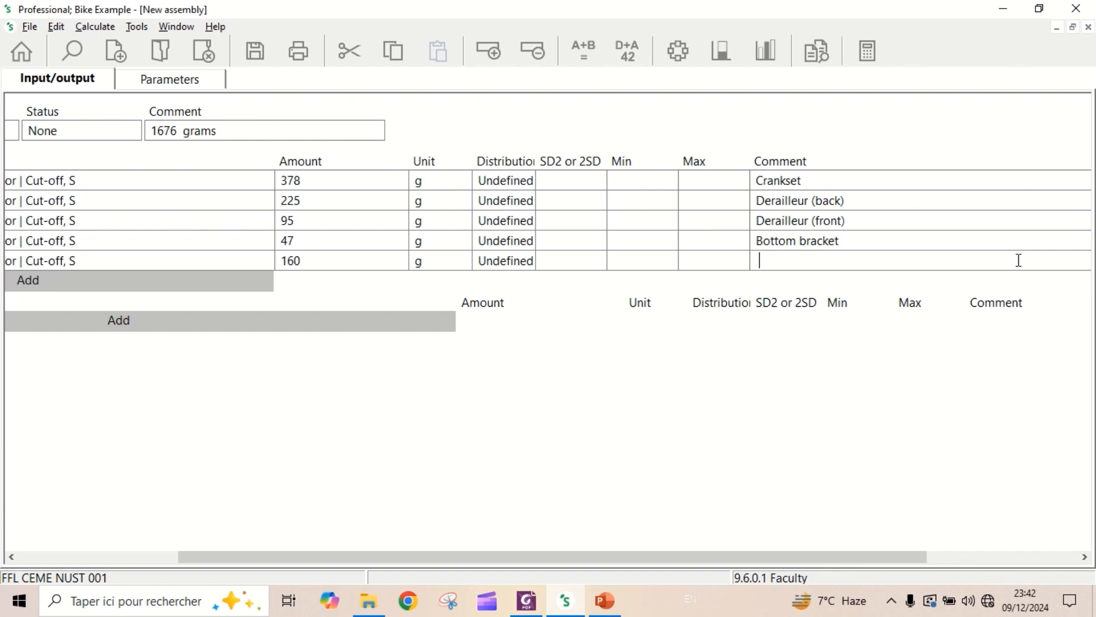
pyautogui.write('Shifters')
pyautogui.moveTo(694, 552); pyautogui.dragTo(526, 548)
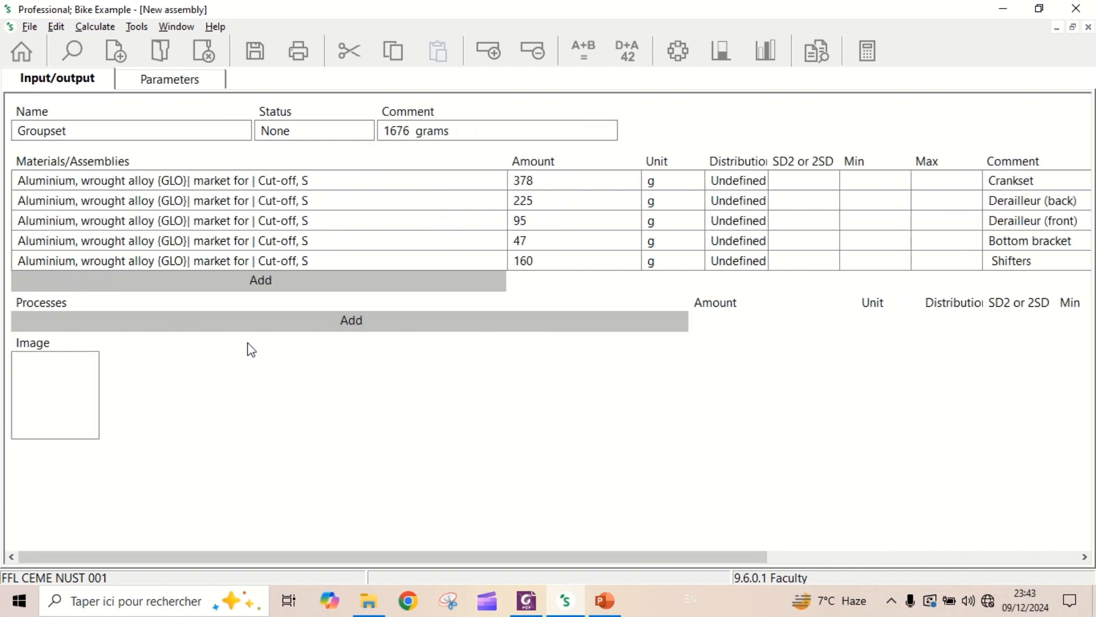
# Add "Glass fibre reinforced plastic, polyamide, injection moulded {GLO}| market for | Cut-off, S" as the groupset's sixth material, filtering on "glass fibre" and "glo"
pyautogui.click(272, 280)
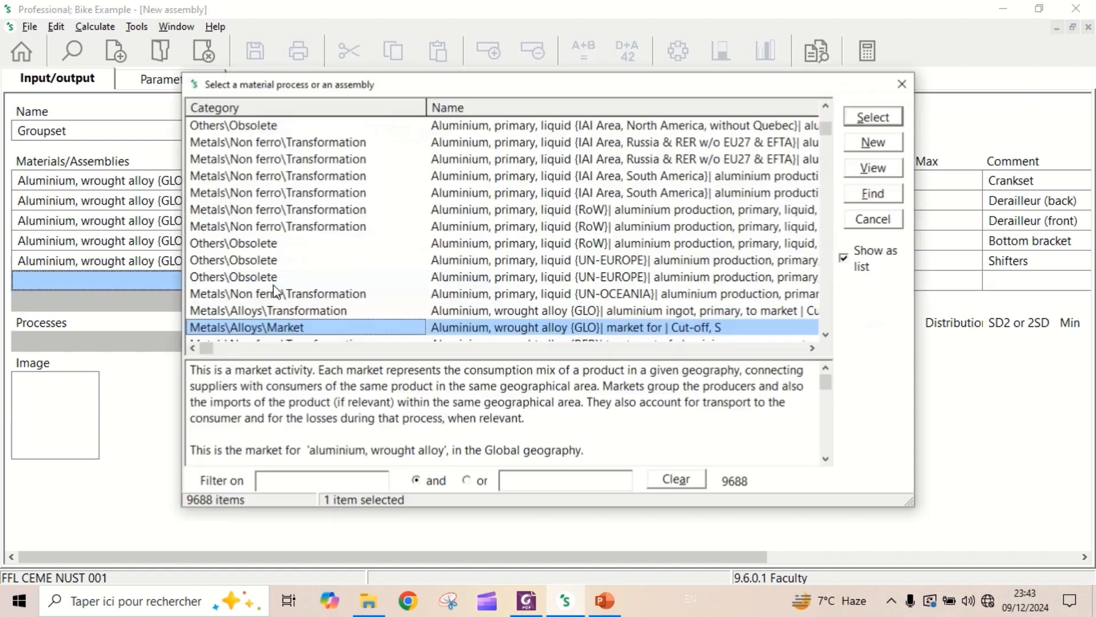
pyautogui.click(326, 481)
pyautogui.write('g')
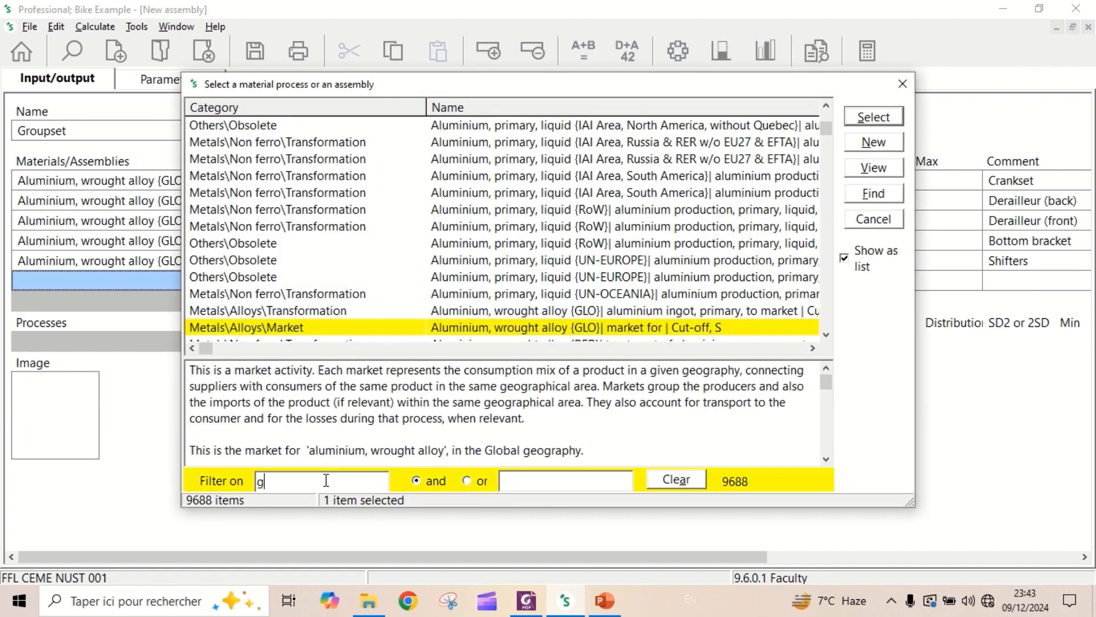
pyautogui.write('lass')
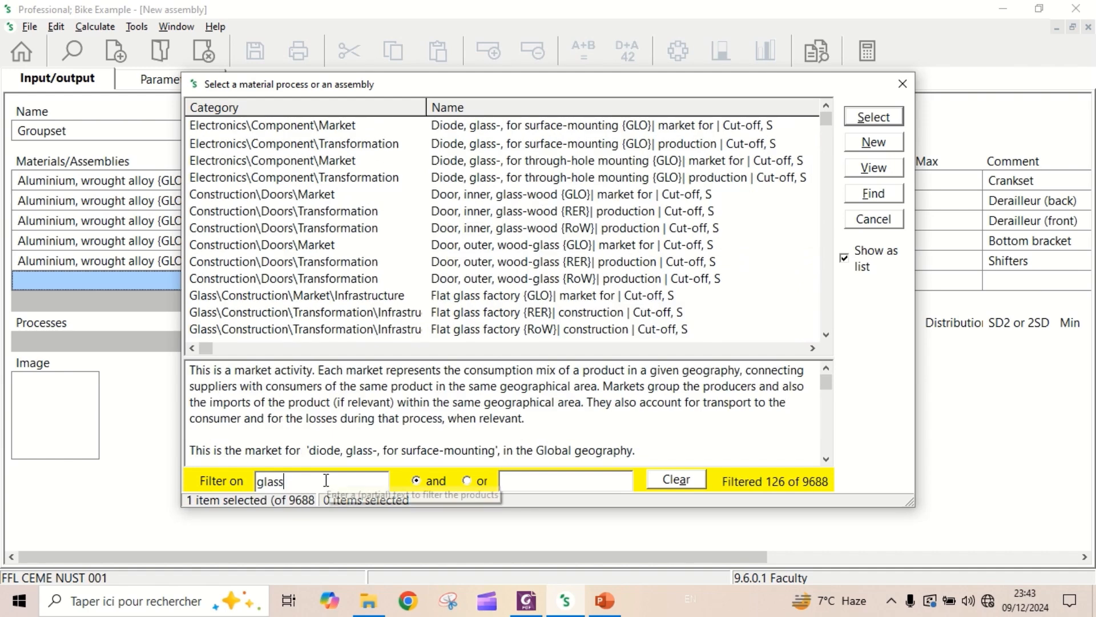
pyautogui.write(' fi')
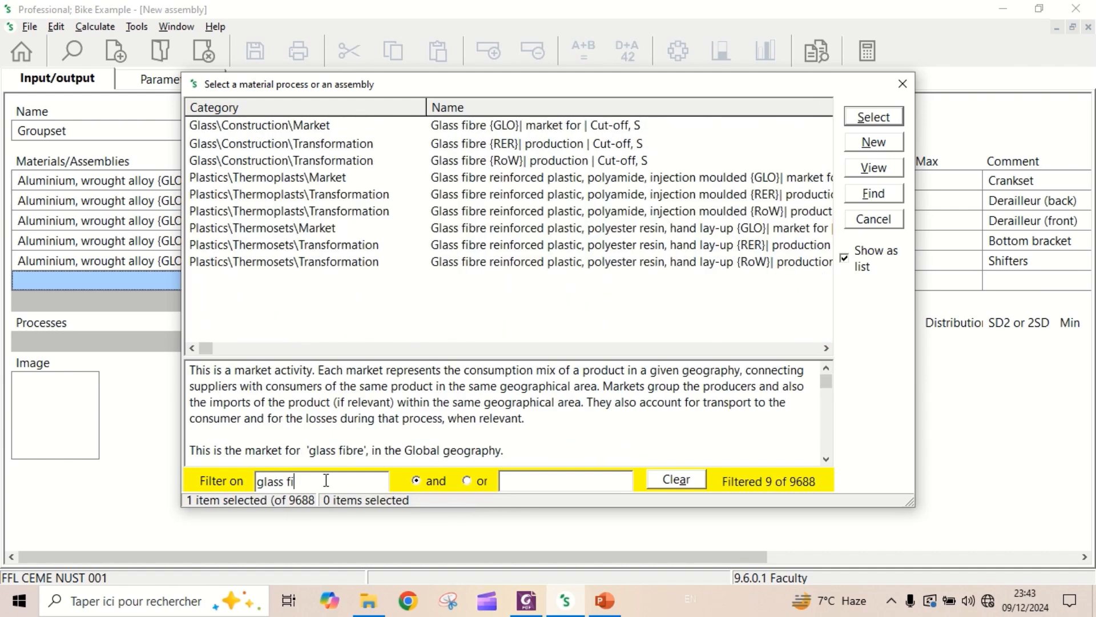
pyautogui.write('bre')
pyautogui.click(559, 481)
pyautogui.write('glo')
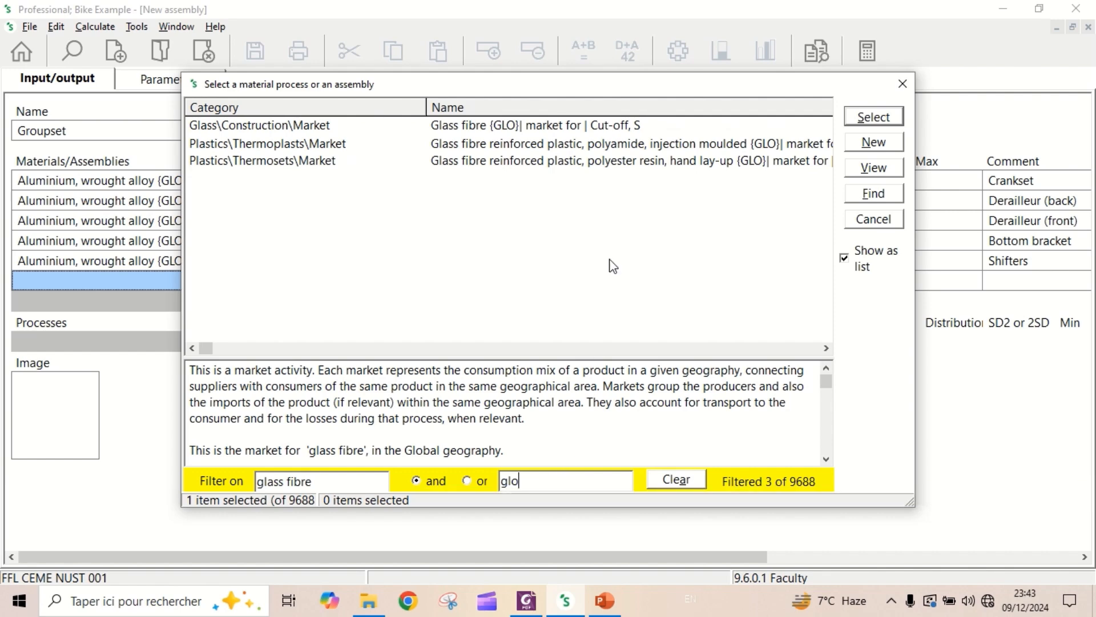
pyautogui.doubleClick(650, 144)
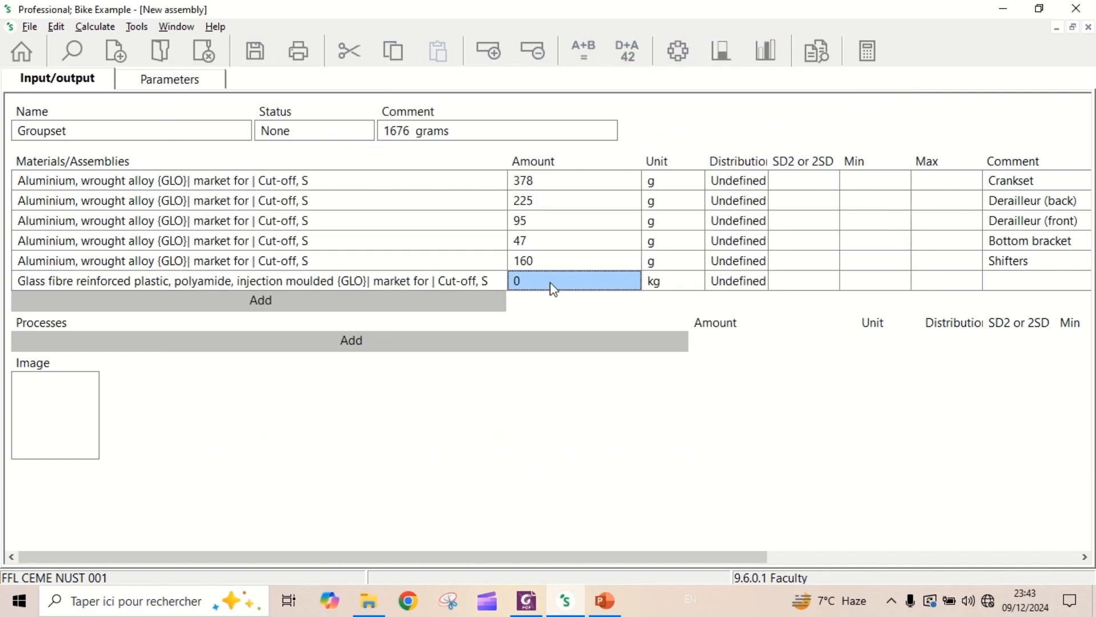
# Set the first glass fibre reinforced plastic's amount to 30 g and comment that material as "Bottom bracket"
pyautogui.write('30')
pyautogui.click(695, 275)
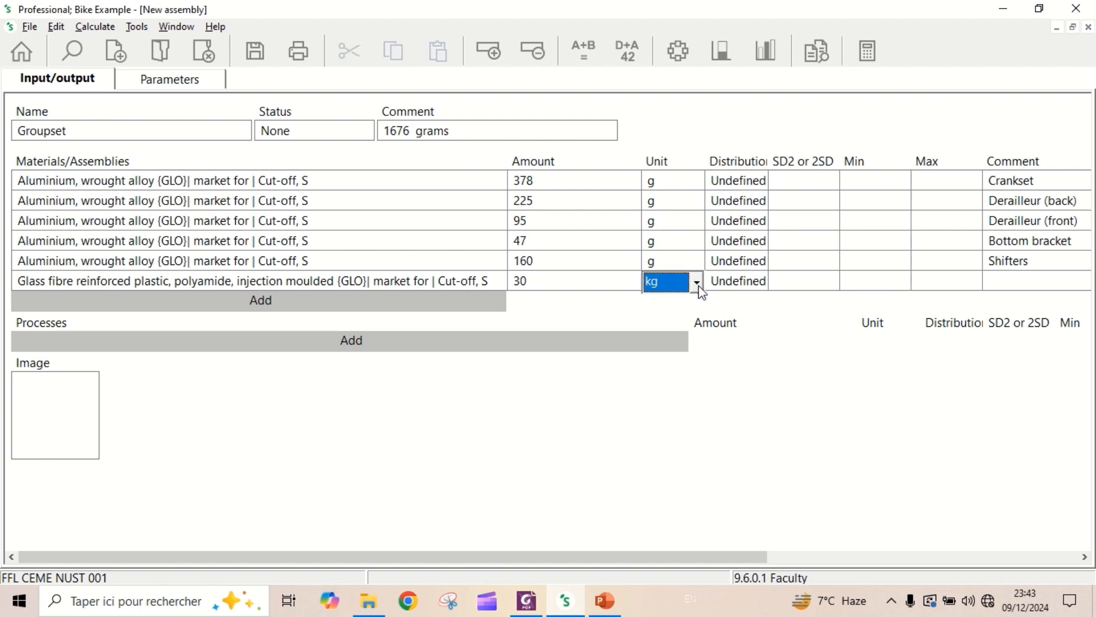
pyautogui.click(697, 282)
pyautogui.click(697, 303)
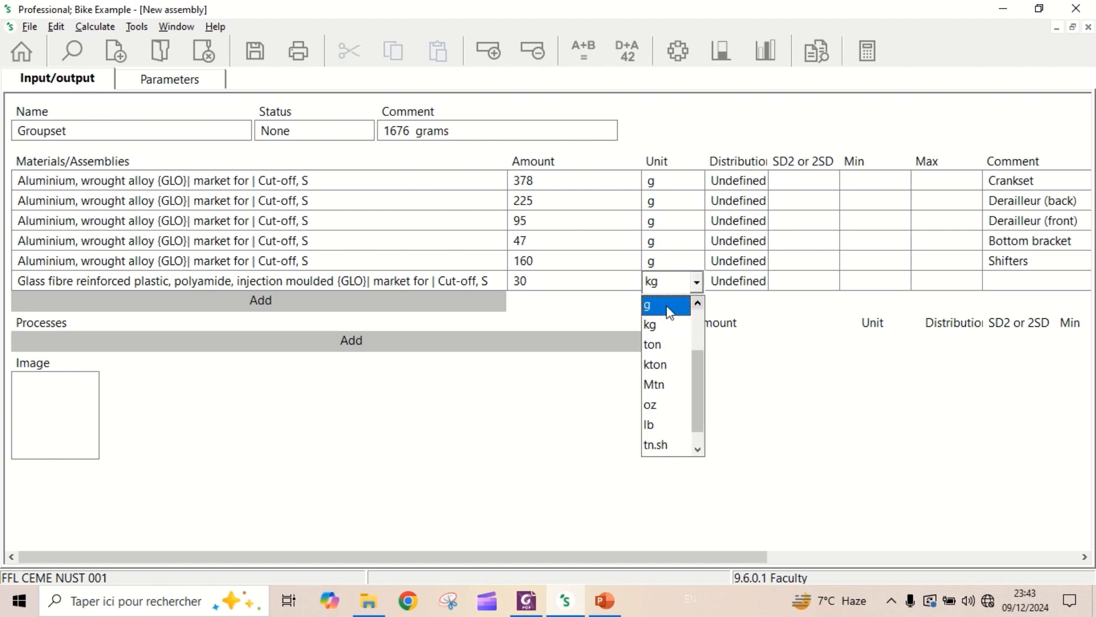
pyautogui.click(666, 305)
pyautogui.click(1027, 282)
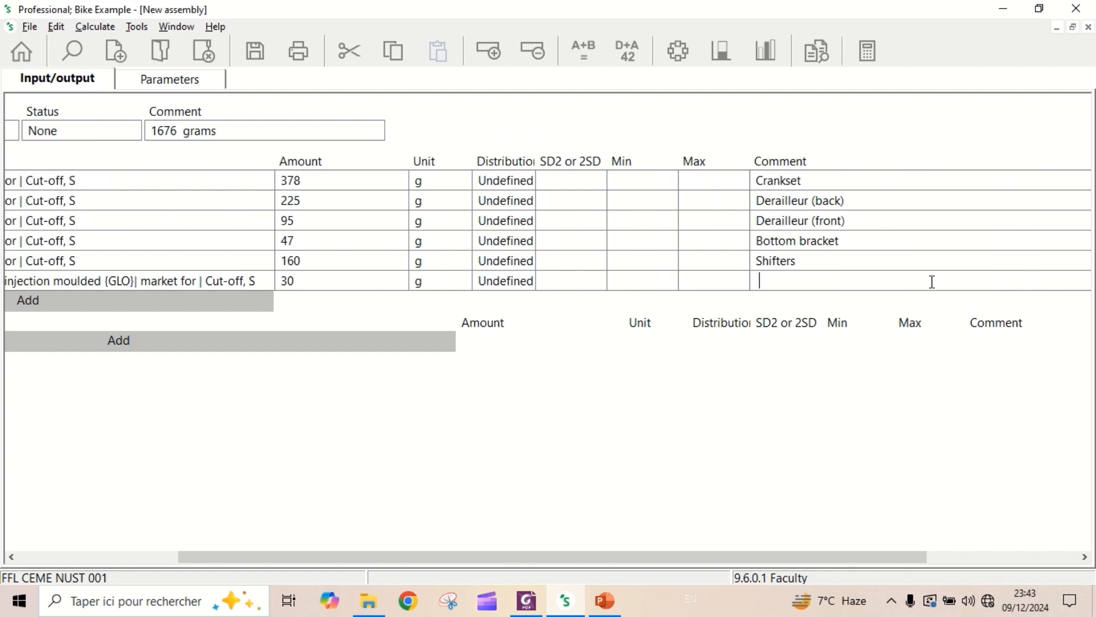
pyautogui.write('Bottom bra')
pyautogui.write('cket')
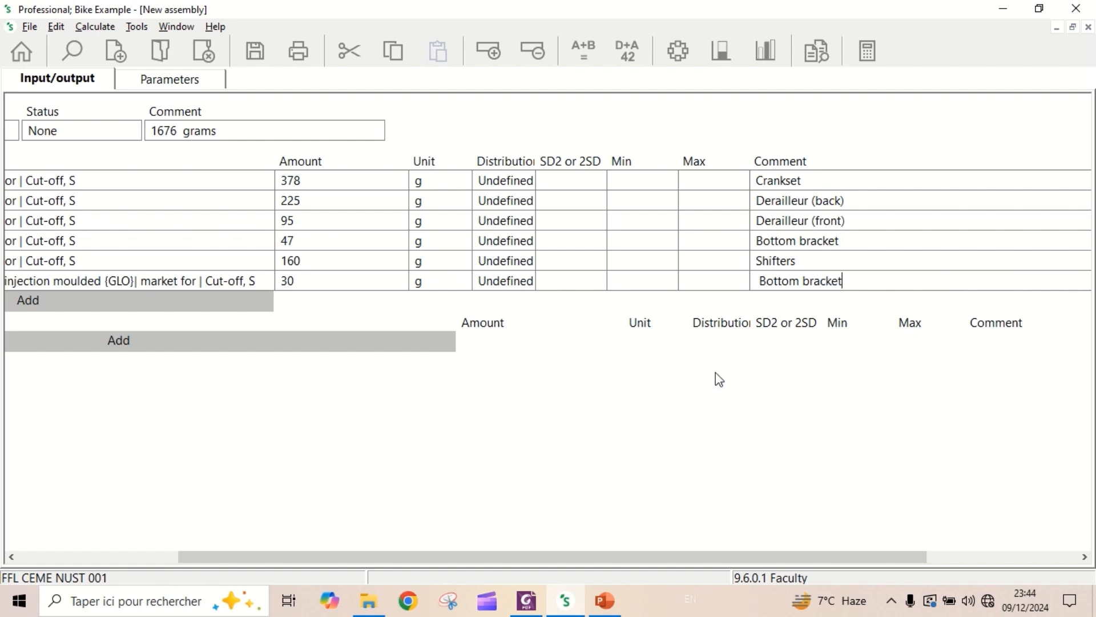
pyautogui.moveTo(542, 562); pyautogui.dragTo(316, 489)
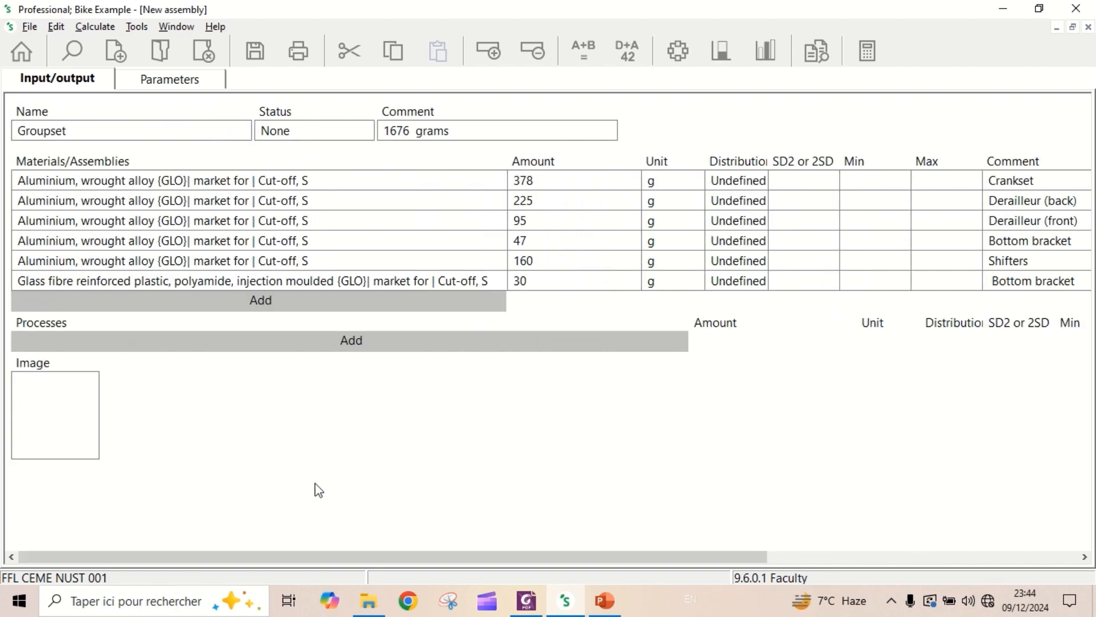
# Add "Glass fibre reinforced plastic, polyamide, injection moulded {GLO}| market for | Cut-off, S" as the groupset's seventh material, filtering on "glass fibre" and "glo"
pyautogui.click(269, 305)
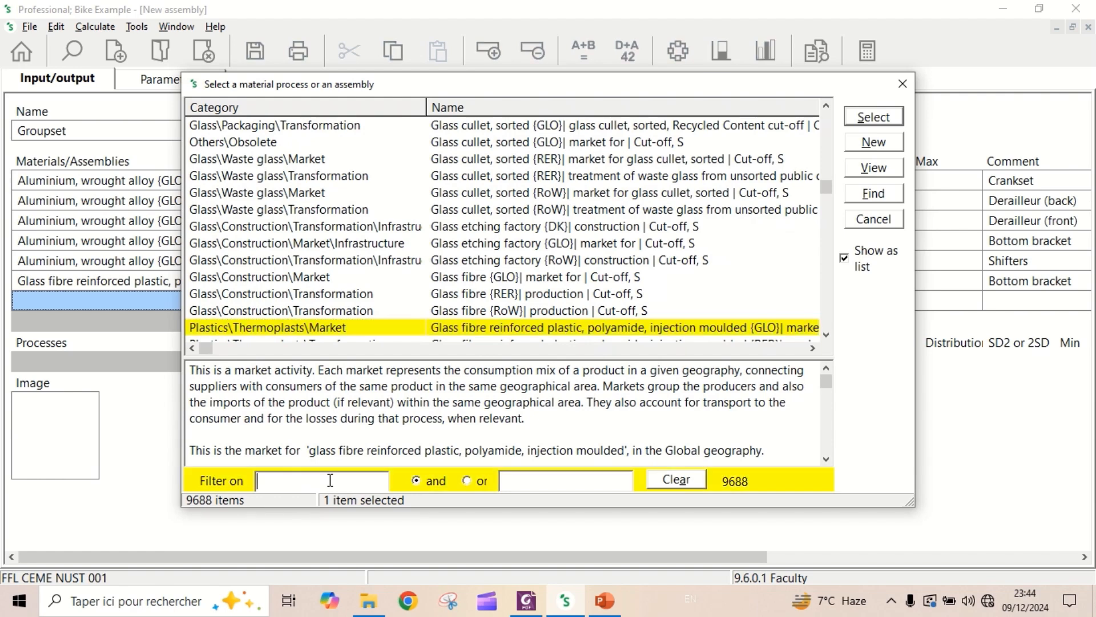
pyautogui.write('glass')
pyautogui.write(' fib')
pyautogui.press('BackSpace')
pyautogui.write('fi')
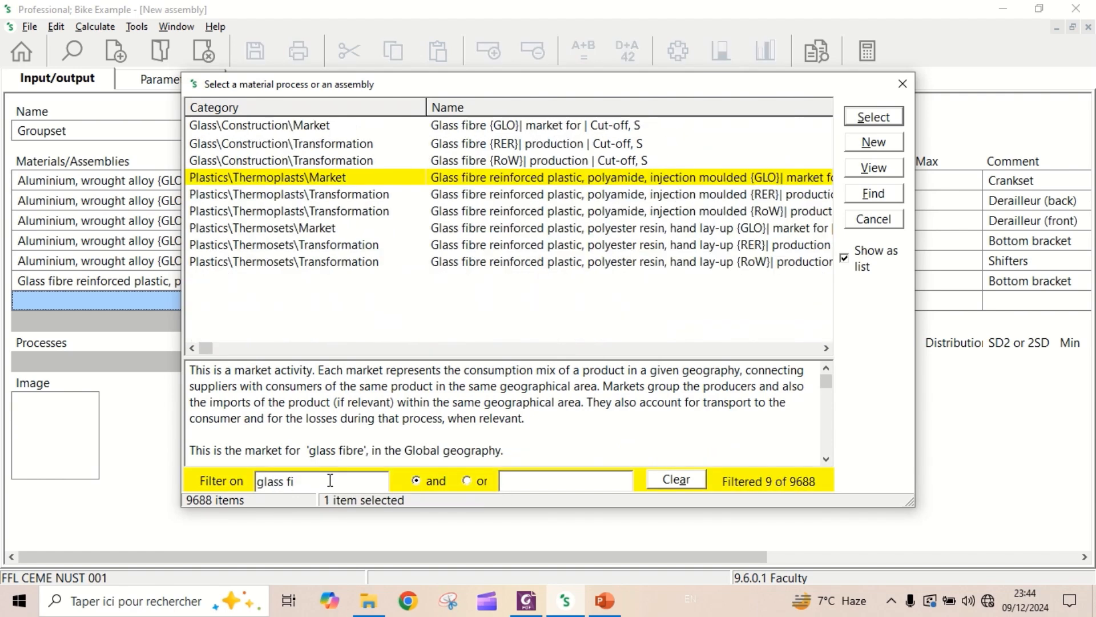
pyautogui.write('bre')
pyautogui.click(522, 479)
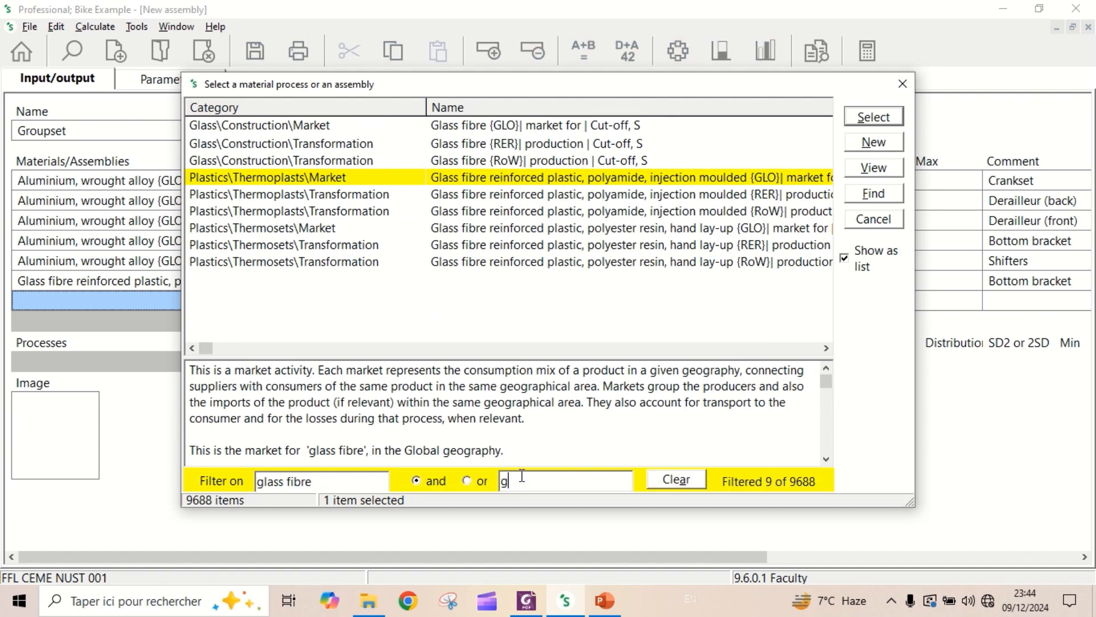
pyautogui.write('glo')
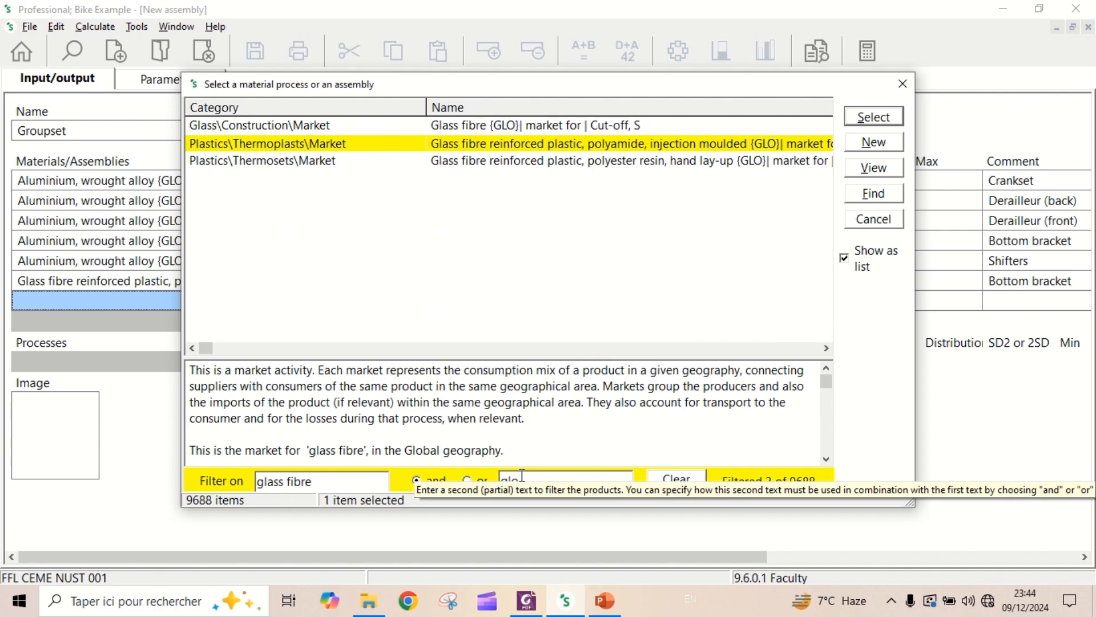
pyautogui.doubleClick(574, 146)
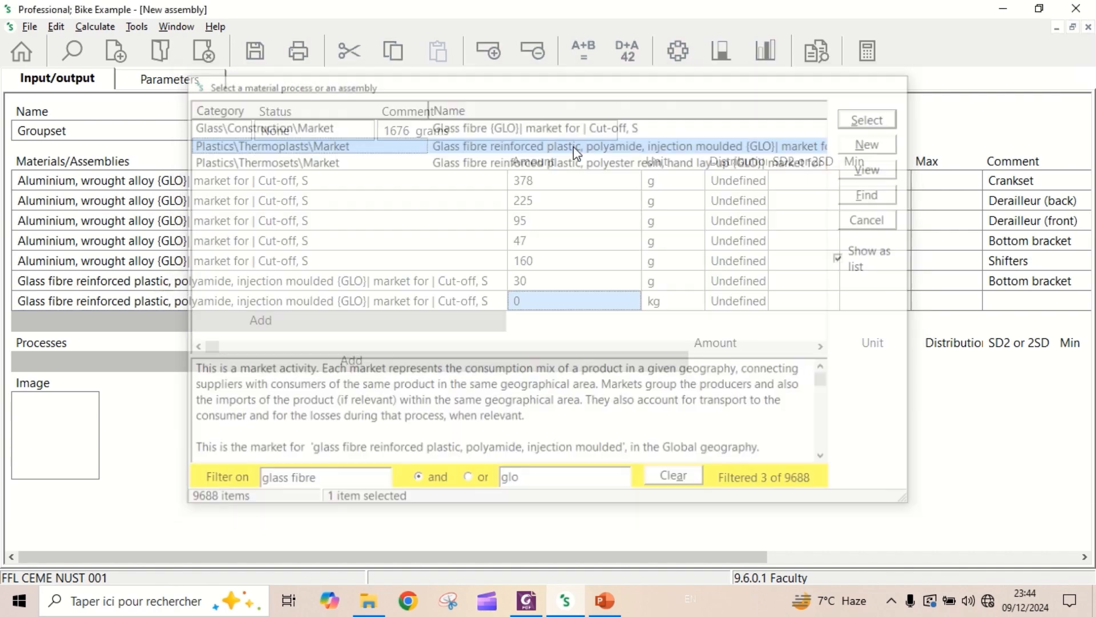
# Set the second glass fibre reinforced plastic's amount to 40 g and comment that material as "Shifters"
pyautogui.write('40')
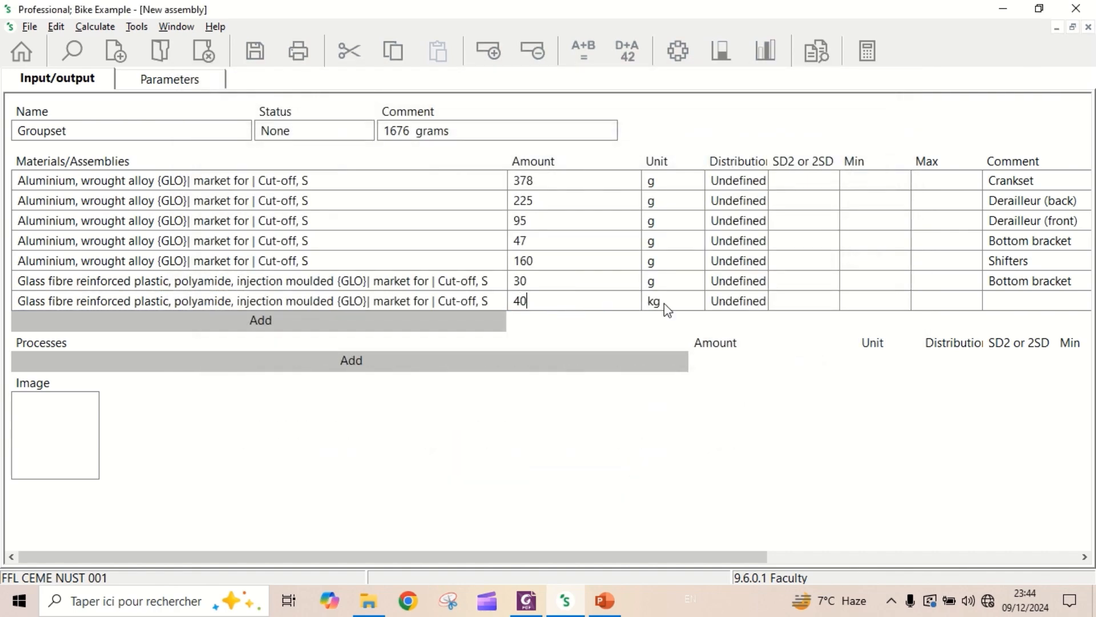
pyautogui.click(676, 309)
pyautogui.click(695, 300)
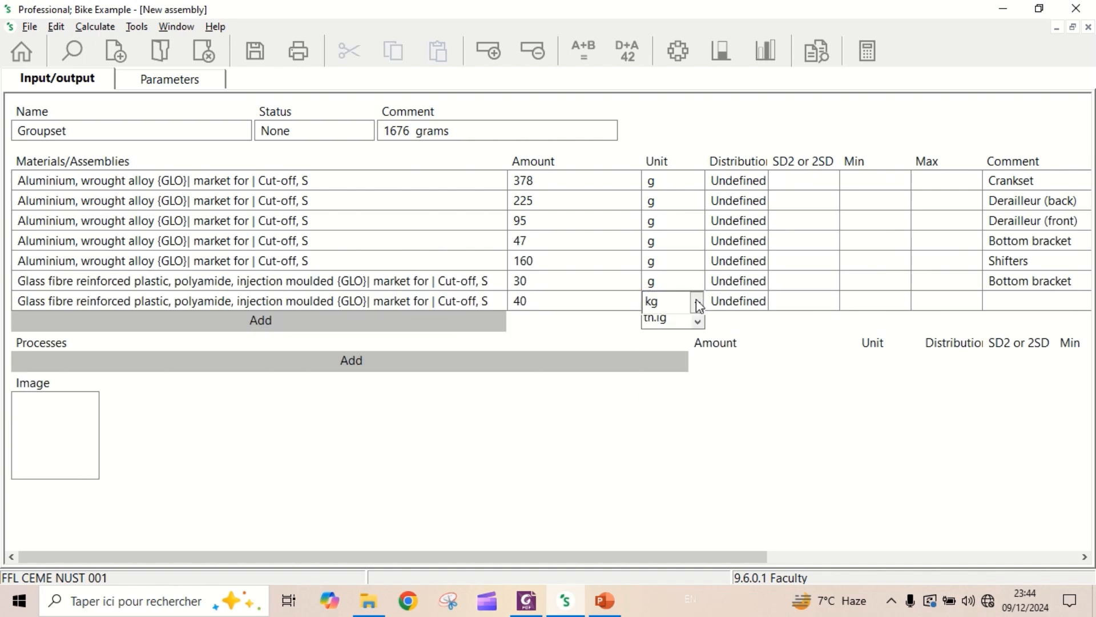
pyautogui.click(697, 325)
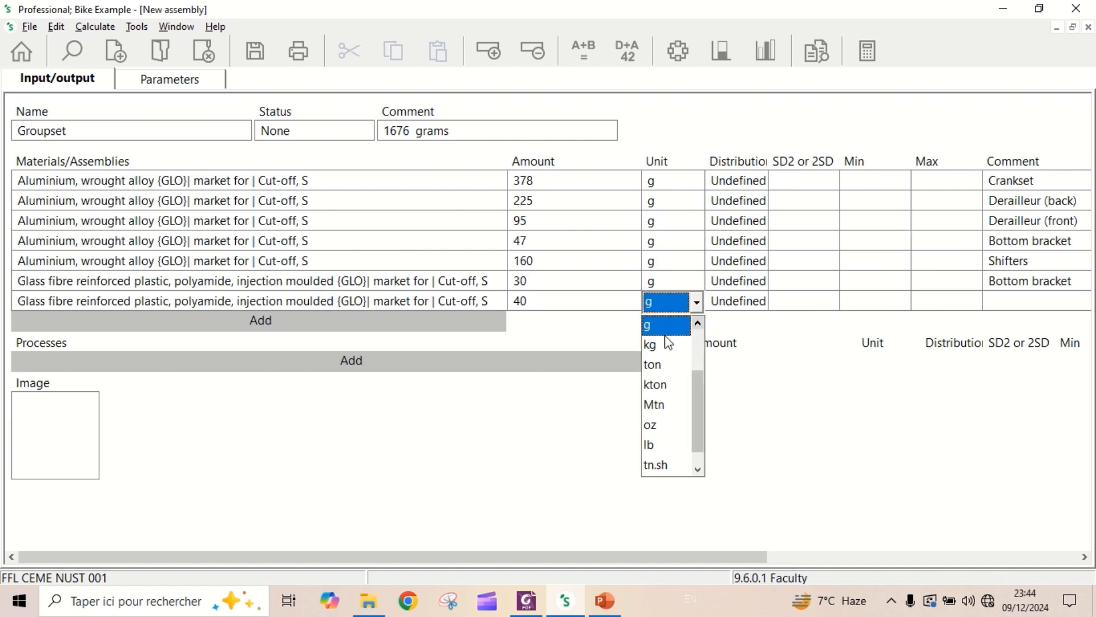
pyautogui.click(665, 321)
pyautogui.click(1056, 303)
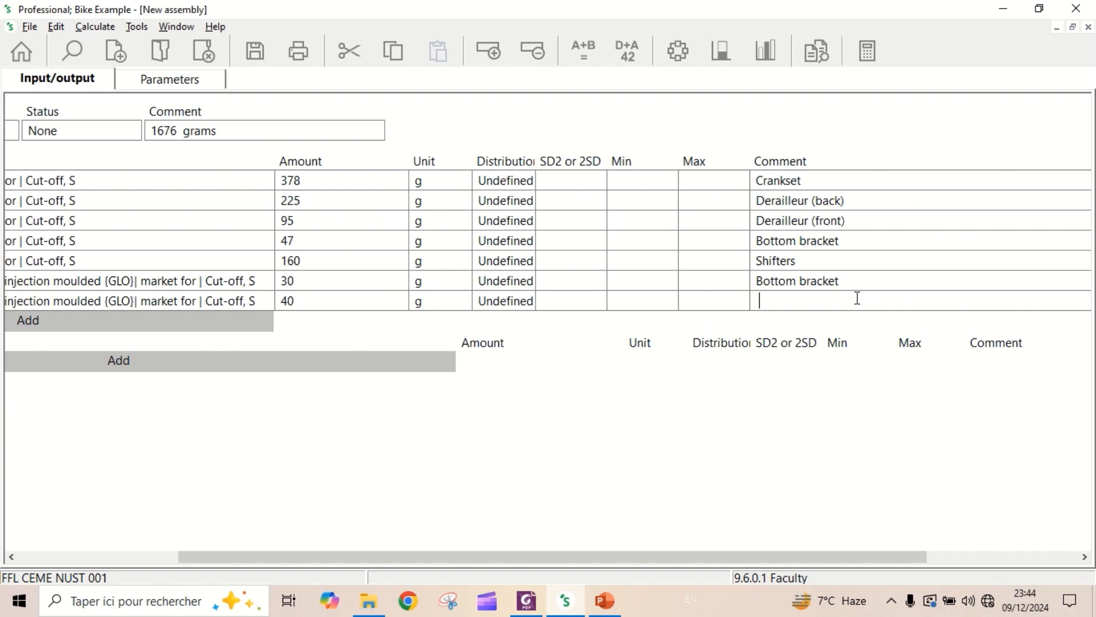
pyautogui.write('Shifters')
pyautogui.moveTo(651, 558); pyautogui.dragTo(393, 503)
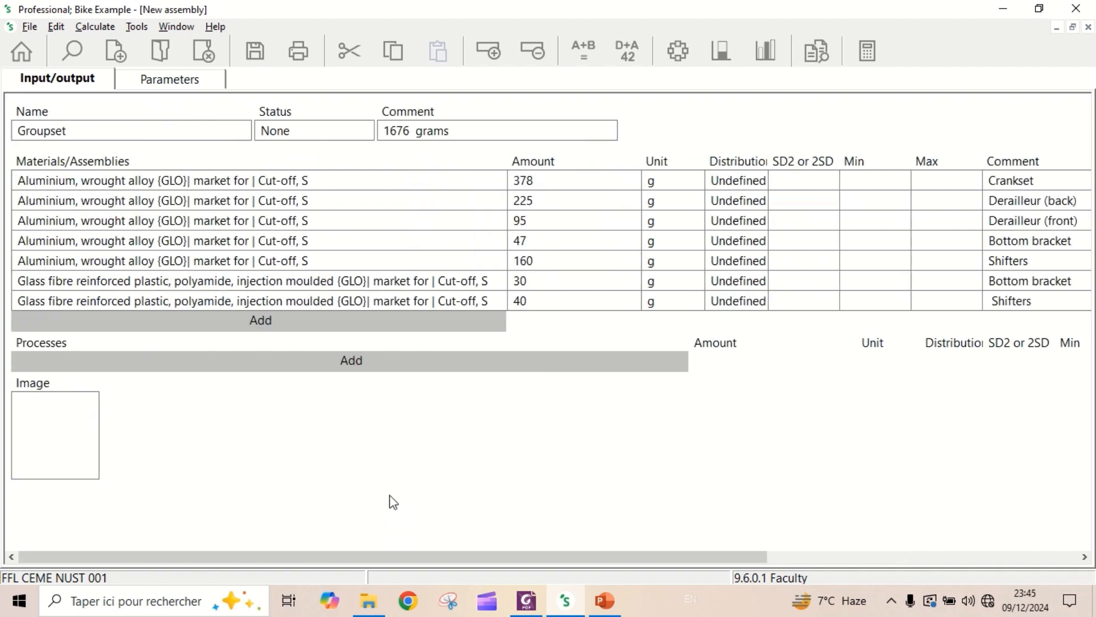
# Add "Iron-nickel-chromium alloy {GLO}| market for | Cut-off, S" as the groupset's eighth material, filtering on "iron" and "nickel"
pyautogui.click(258, 325)
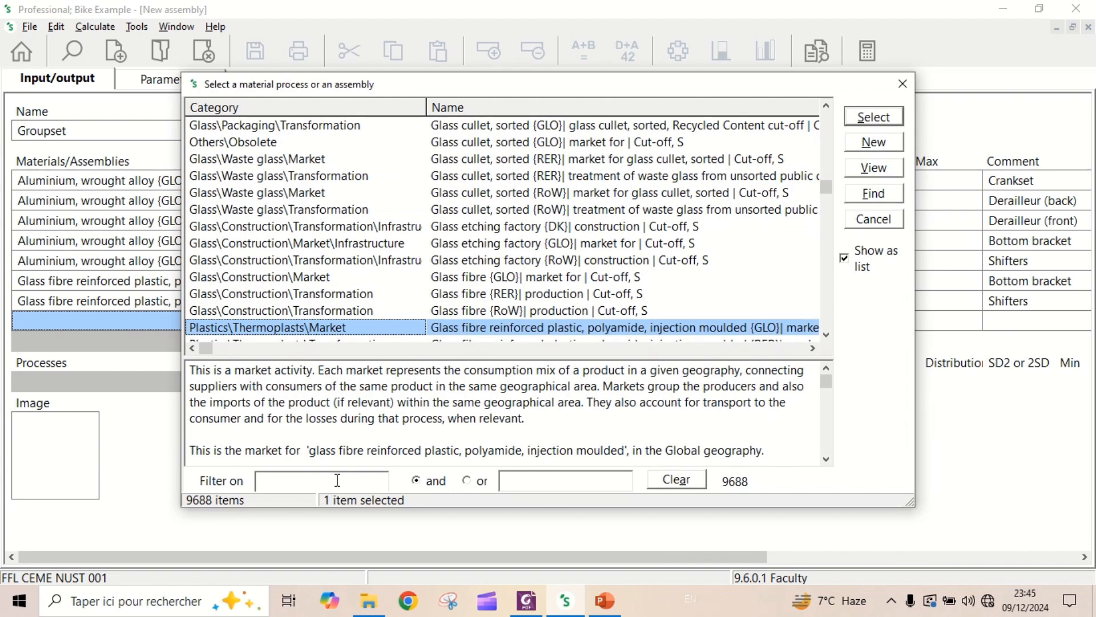
pyautogui.write('iro')
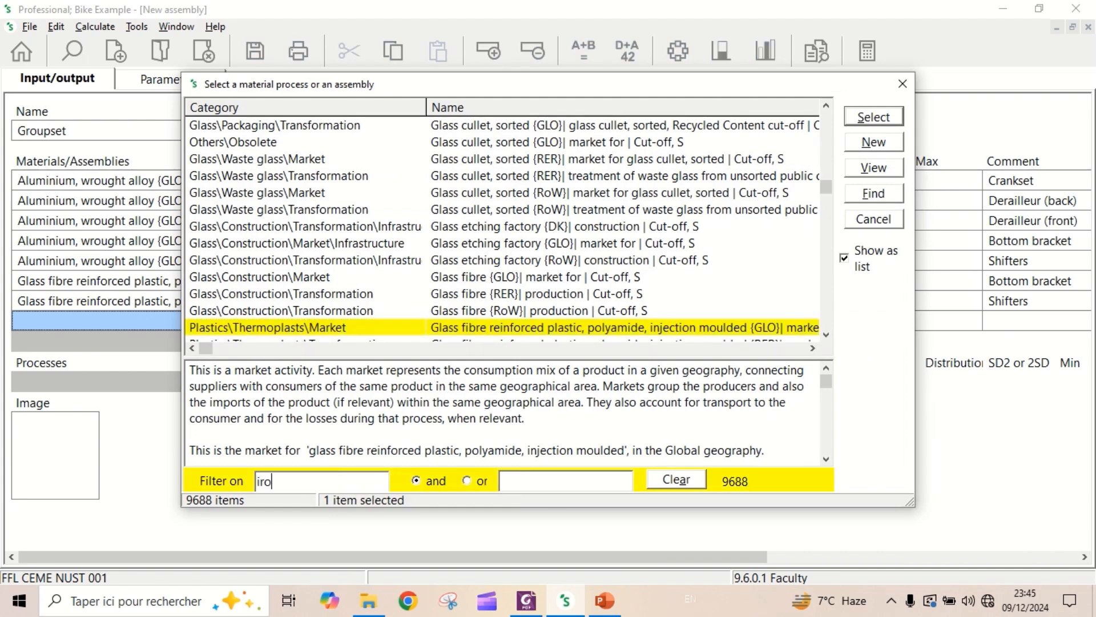
pyautogui.write('n nick')
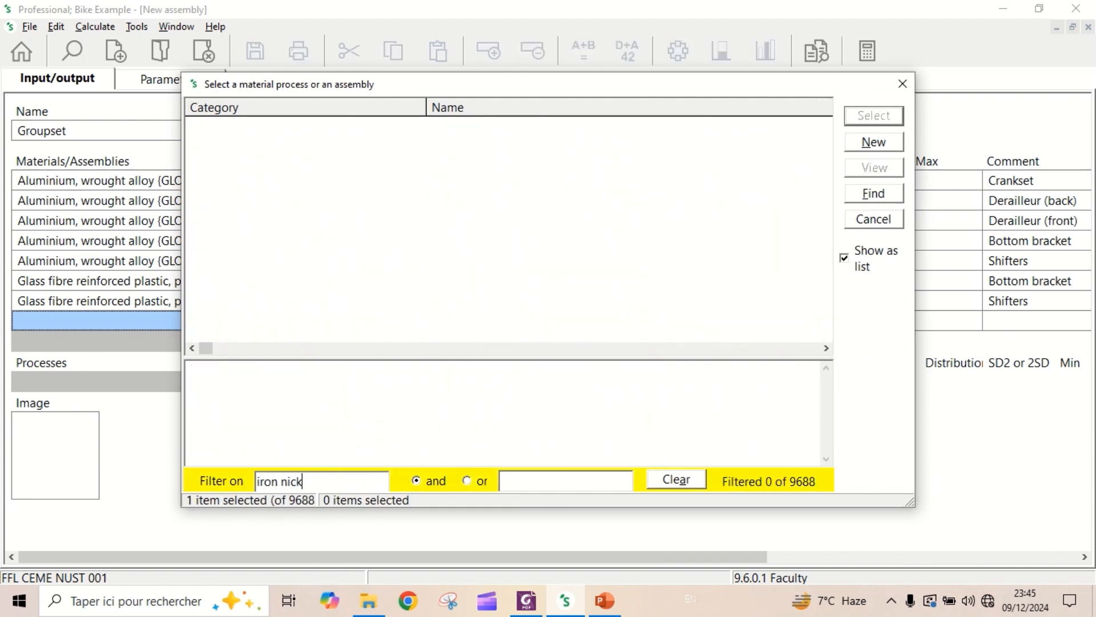
pyautogui.write('el')
pyautogui.press('BackSpace')
pyautogui.press('BackSpace')
pyautogui.press('BackSpace')
pyautogui.press('BackSpace')
pyautogui.press('BackSpace')
pyautogui.press('BackSpace')
pyautogui.press('BackSpace')
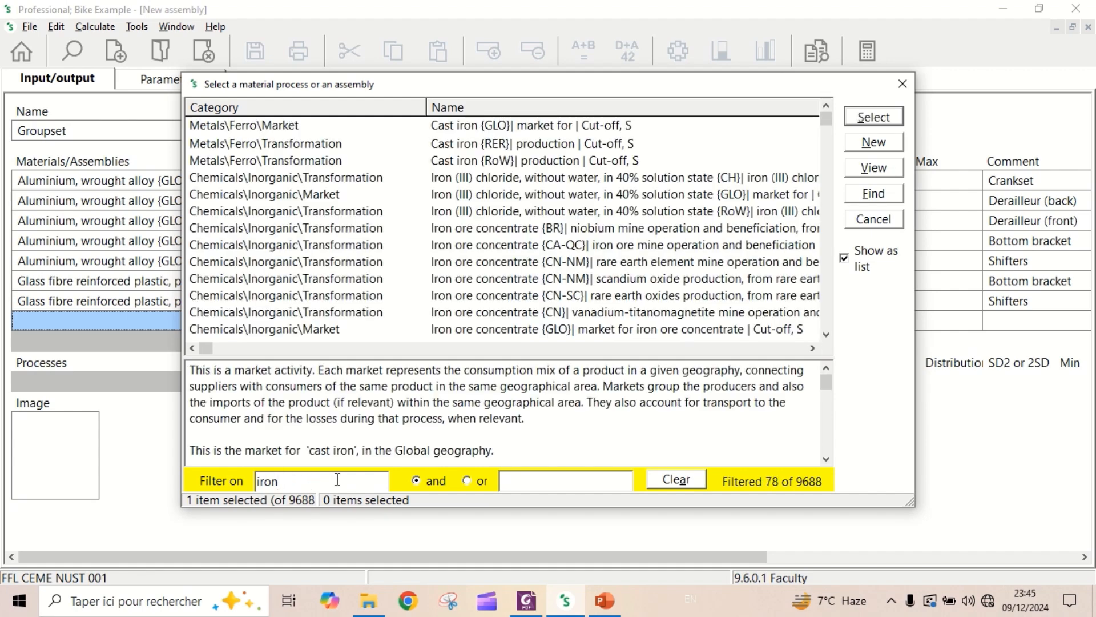
pyautogui.click(531, 483)
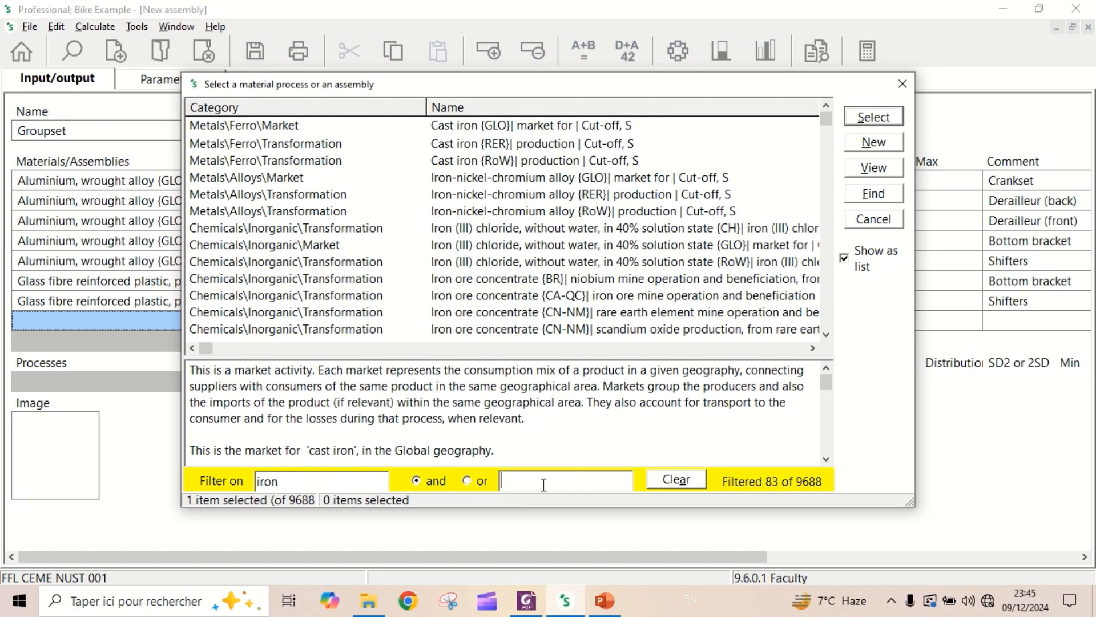
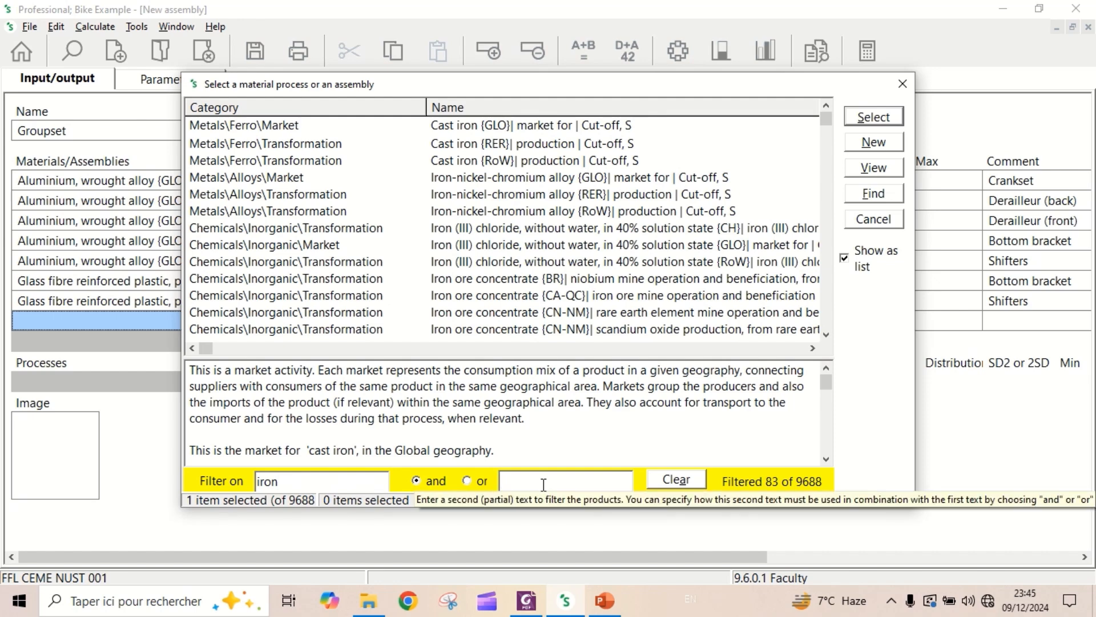
pyautogui.write('nicke')
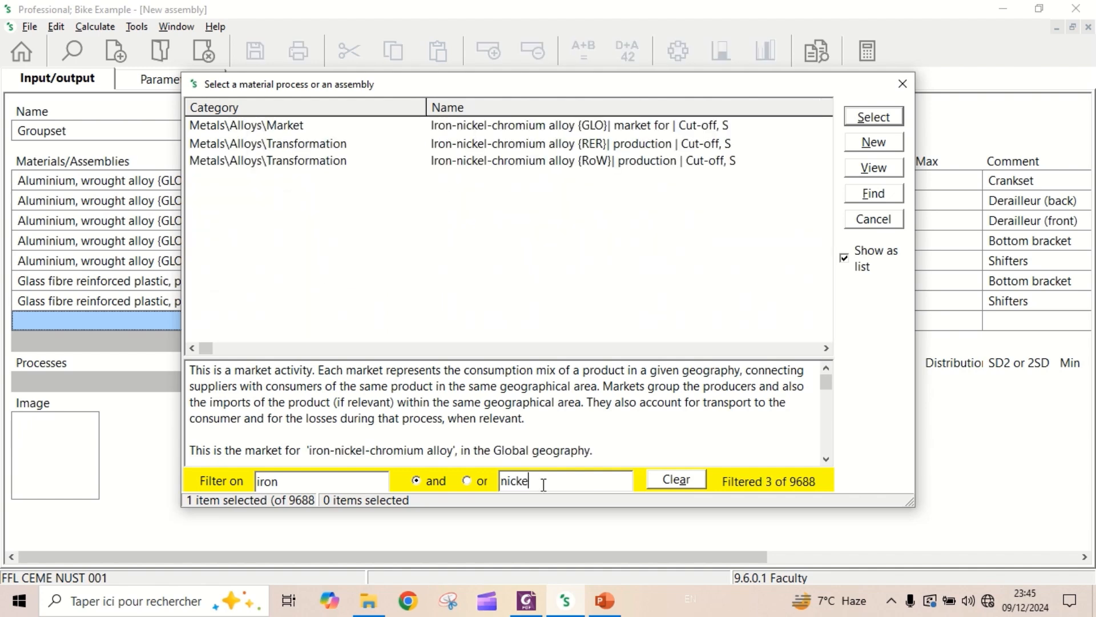
pyautogui.write('l')
pyautogui.click(542, 126)
pyautogui.doubleClick(541, 126)
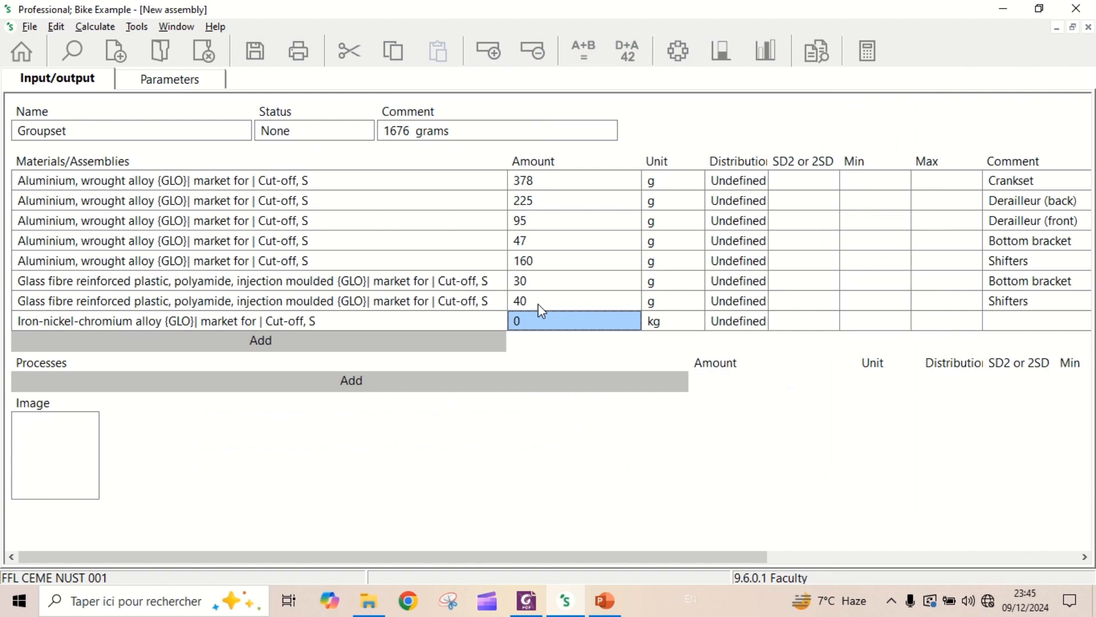
# Set the iron-nickel-chromium alloy's amount to 294 g and comment that material as "Cassette"
pyautogui.write('294')
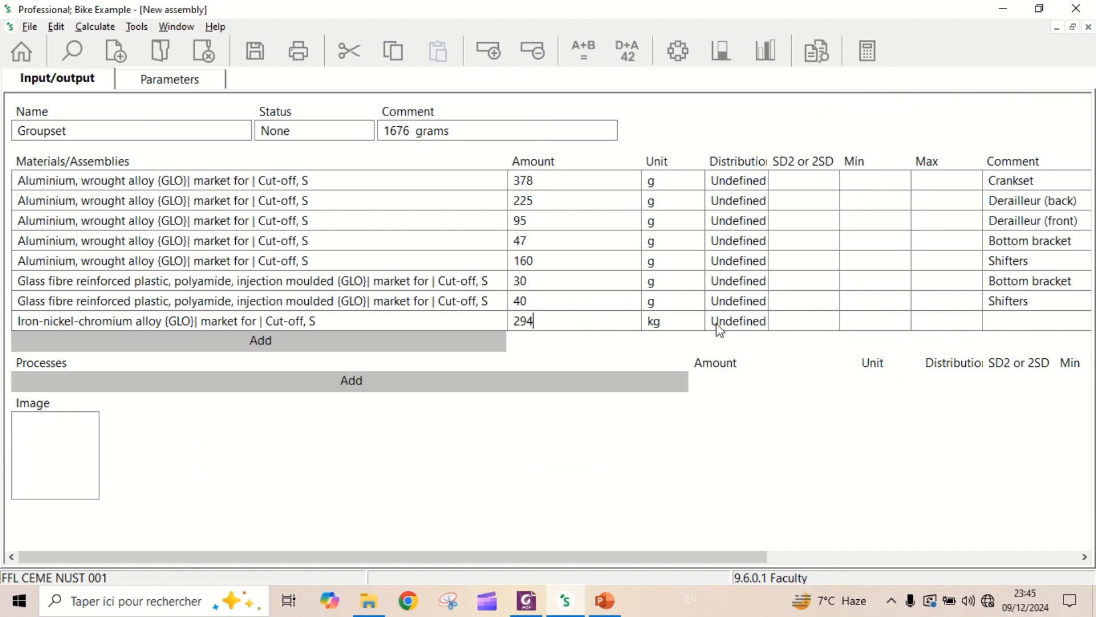
pyautogui.press('Return')
pyautogui.click(693, 322)
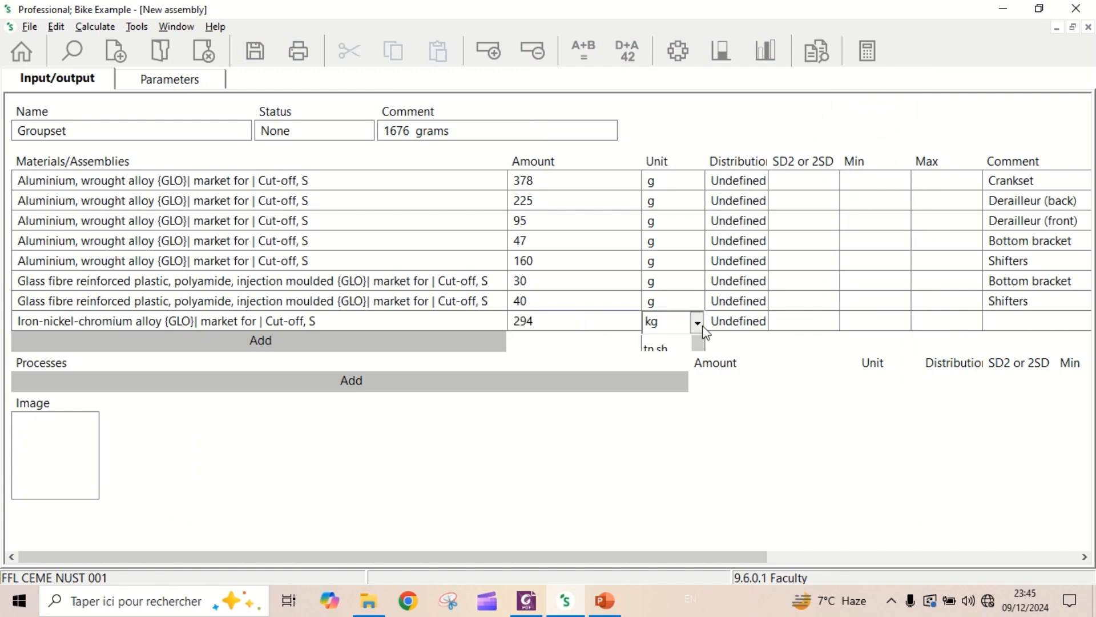
pyautogui.click(697, 323)
pyautogui.click(663, 361)
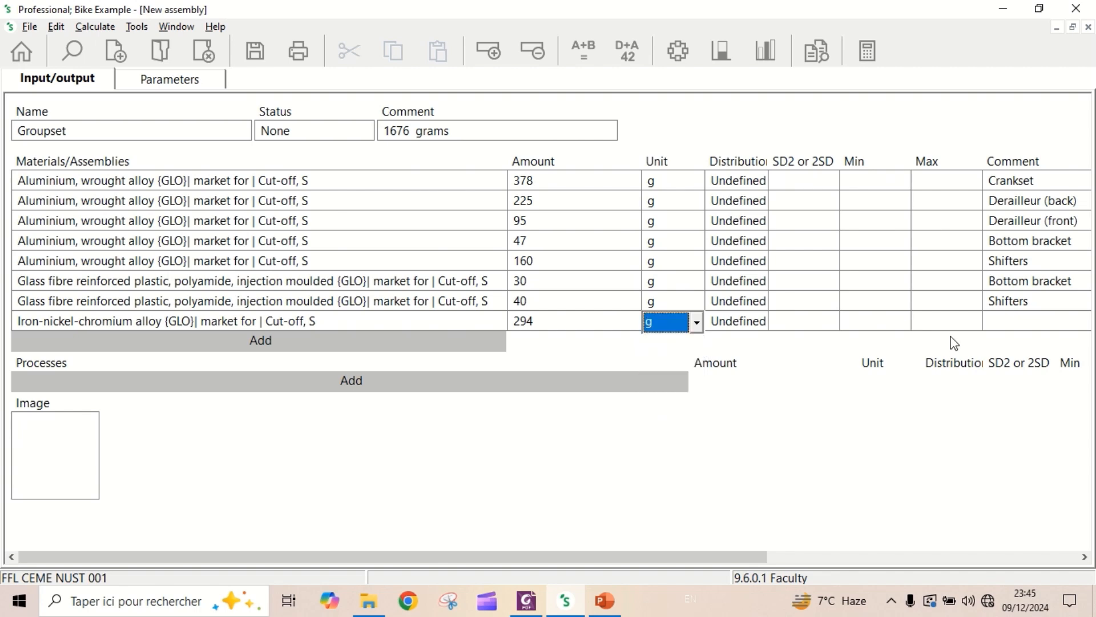
pyautogui.click(1041, 322)
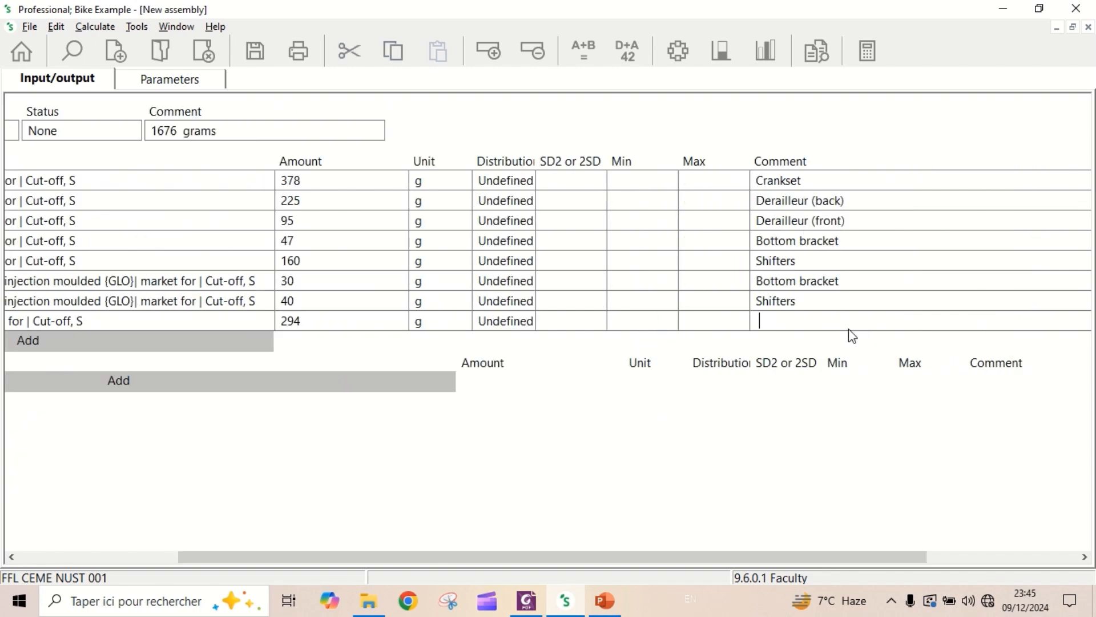
pyautogui.write('Cassette')
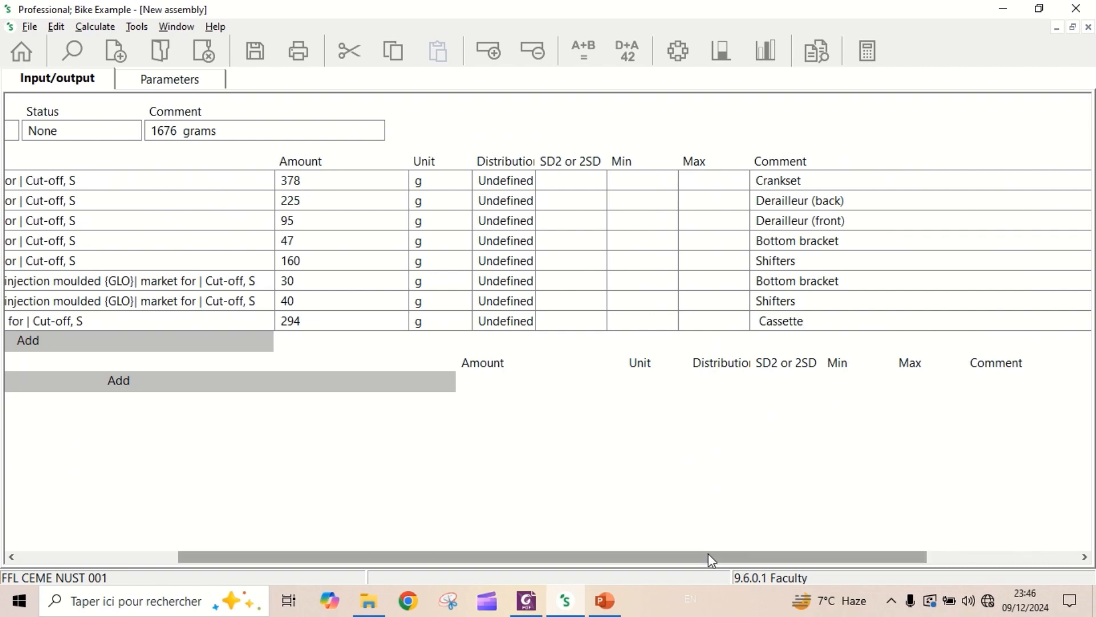
# Add "Steel, chromium steel 18/8 {GLO}| market for | Cut-off, S" as the groupset's ninth material, filtering on "steel" and "chromium"
pyautogui.moveTo(708, 553); pyautogui.dragTo(491, 494)
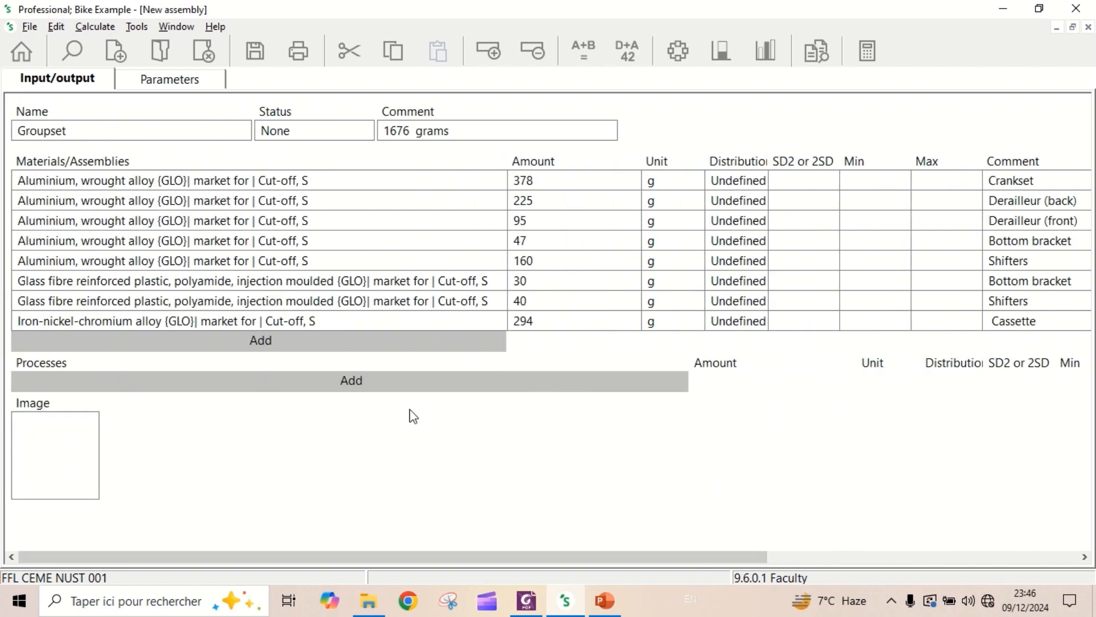
pyautogui.click(259, 342)
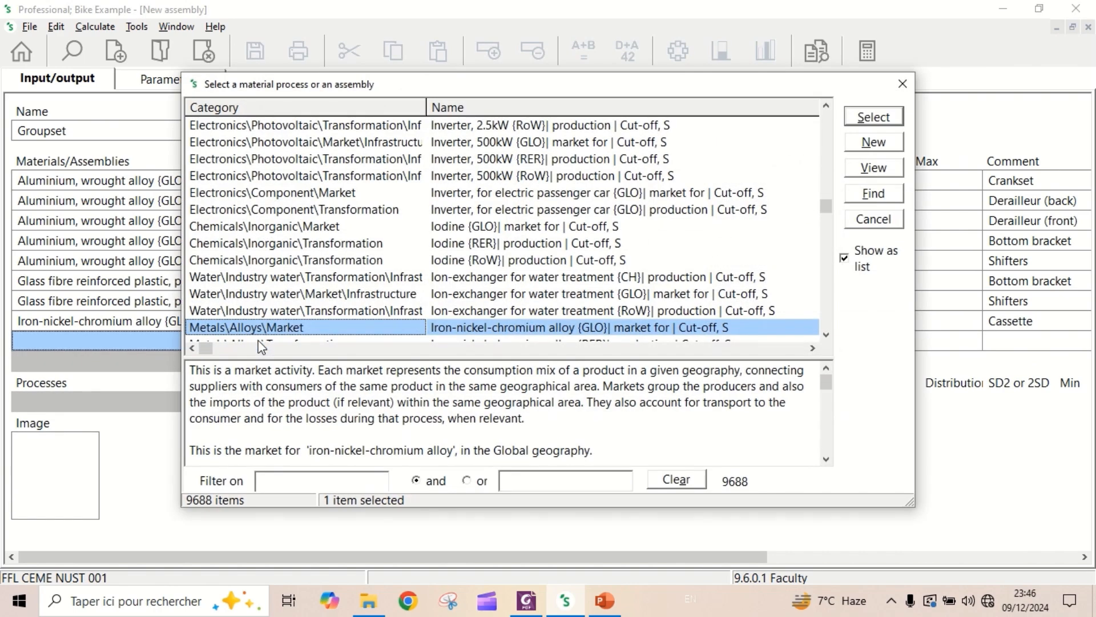
pyautogui.click(295, 480)
pyautogui.write('ste')
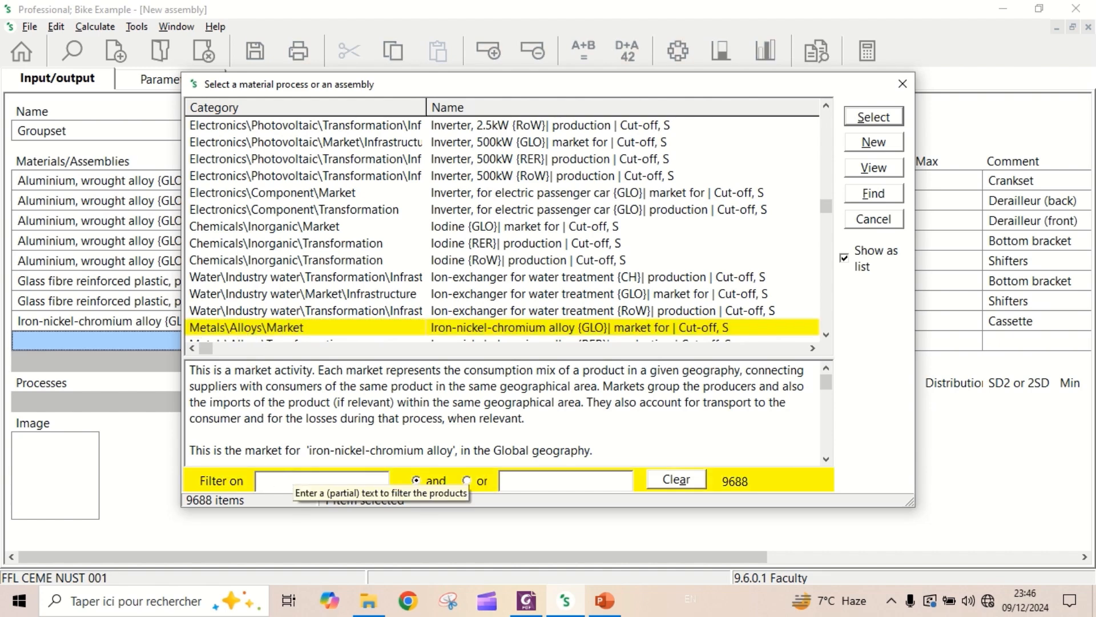
pyautogui.write('el')
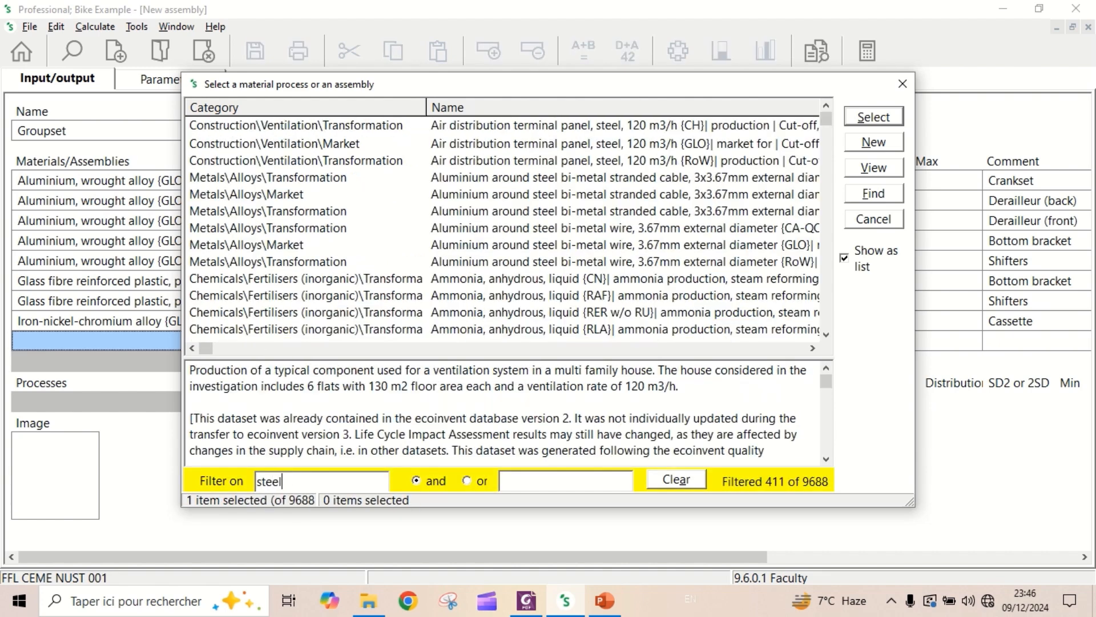
pyautogui.click(605, 483)
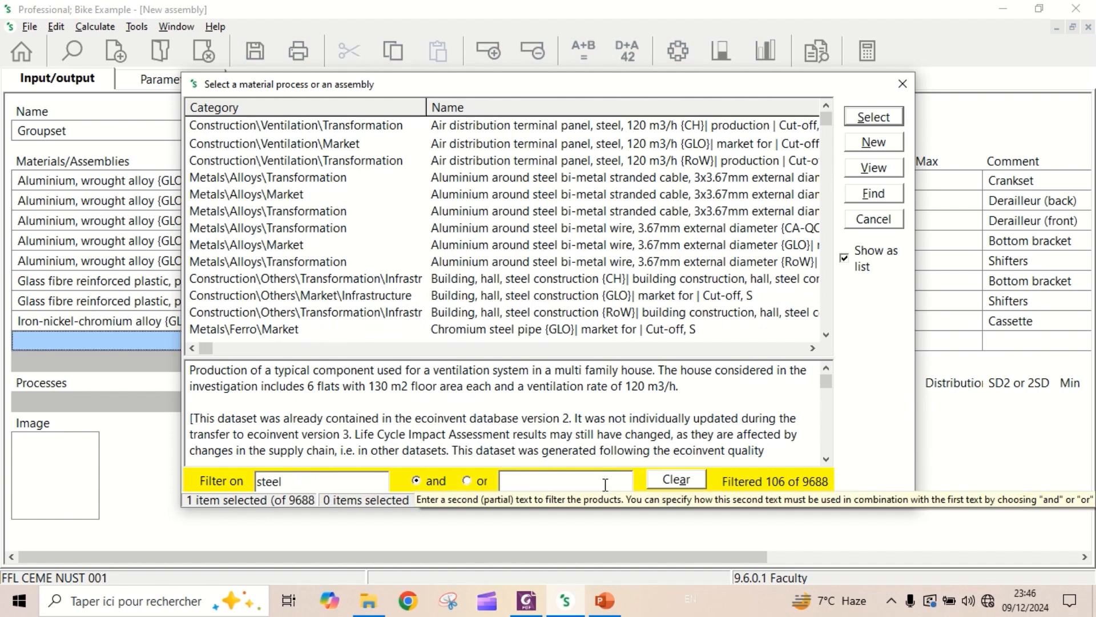
pyautogui.write('chro')
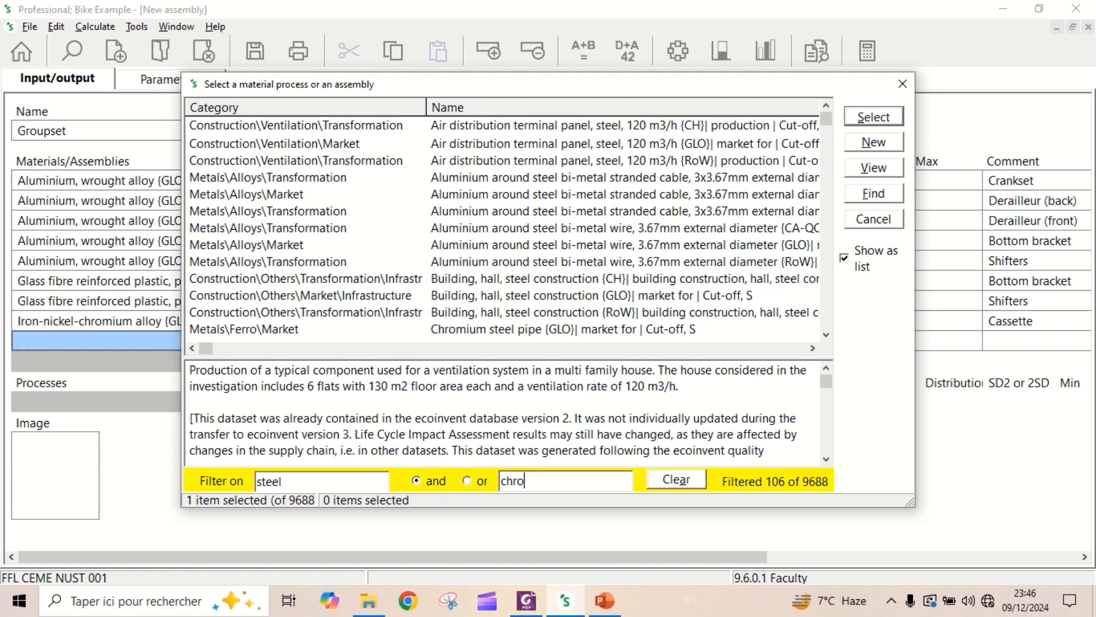
pyautogui.write('mium')
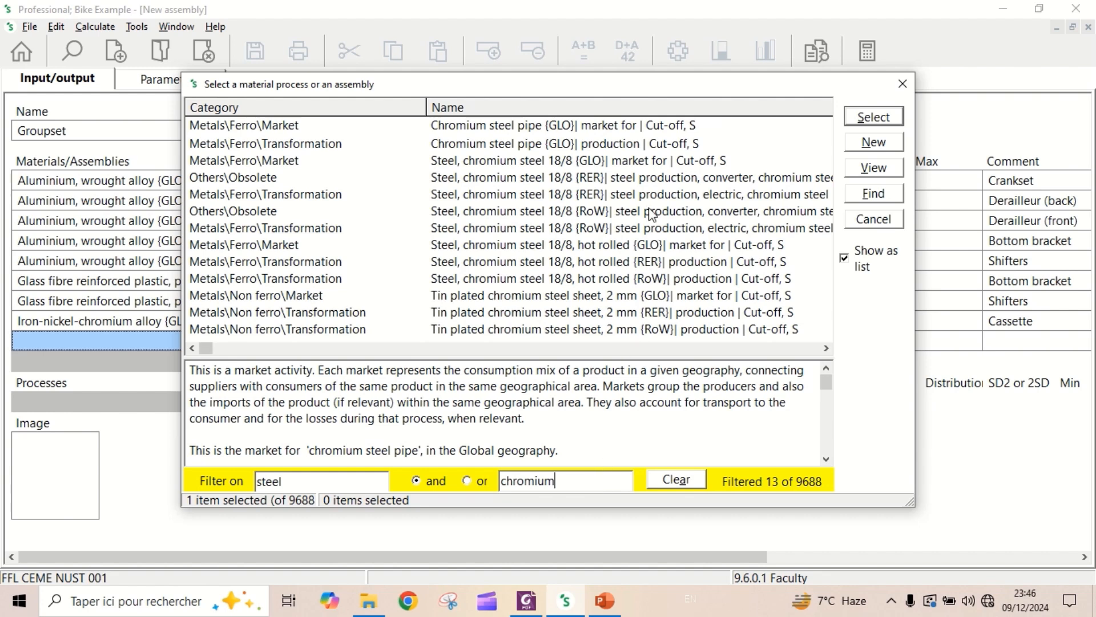
pyautogui.doubleClick(627, 165)
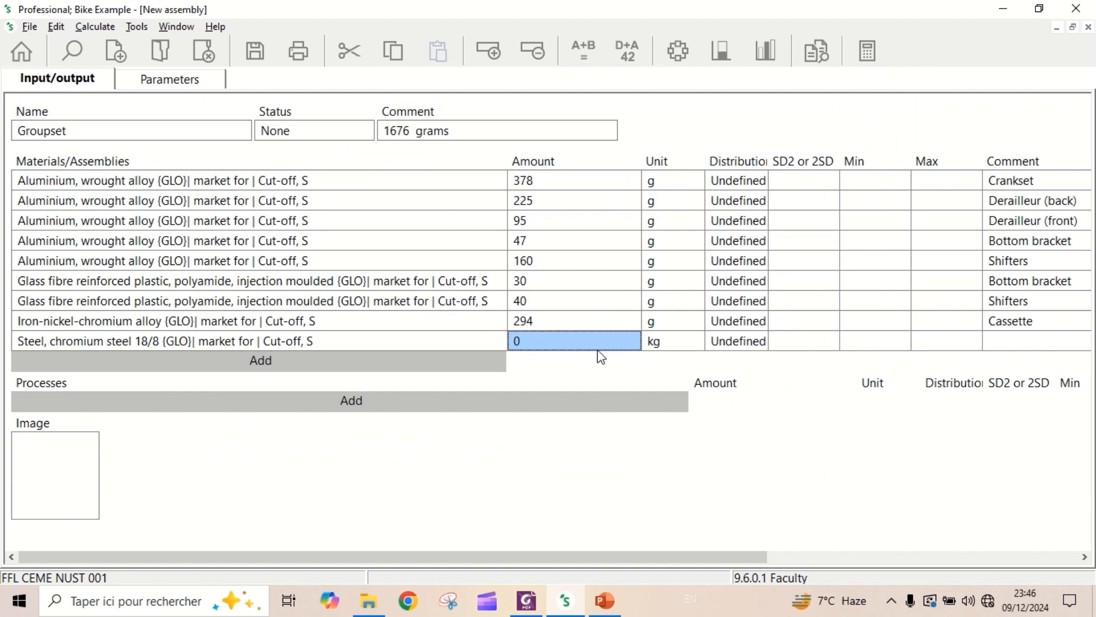
# Set the first chromium steel's amount to 257 g and comment that material as "Chain"
pyautogui.write('257')
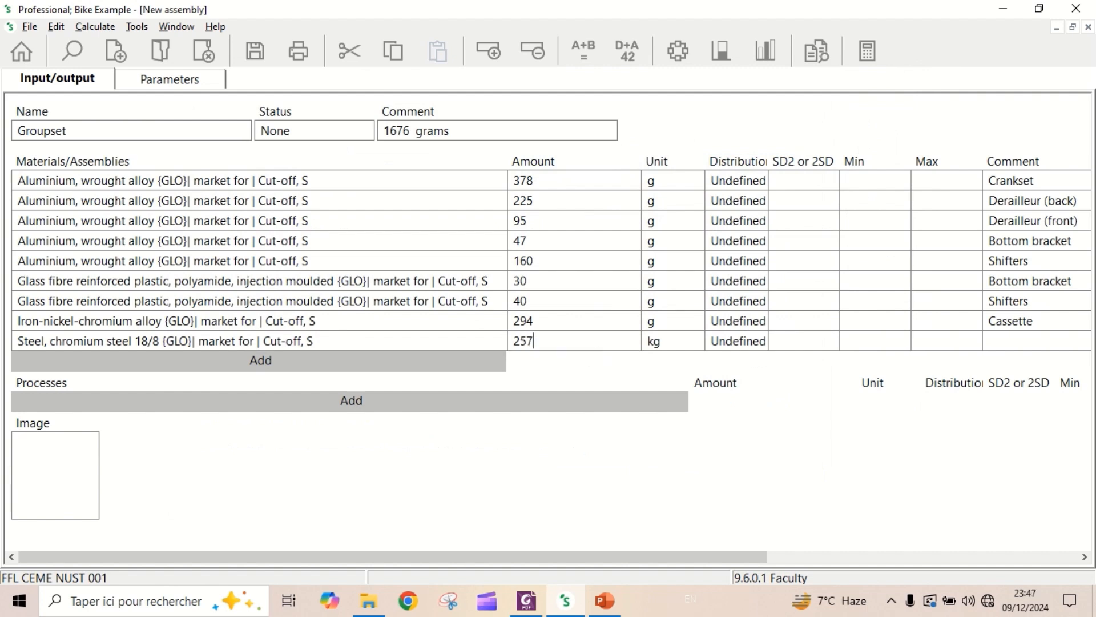
pyautogui.click(675, 341)
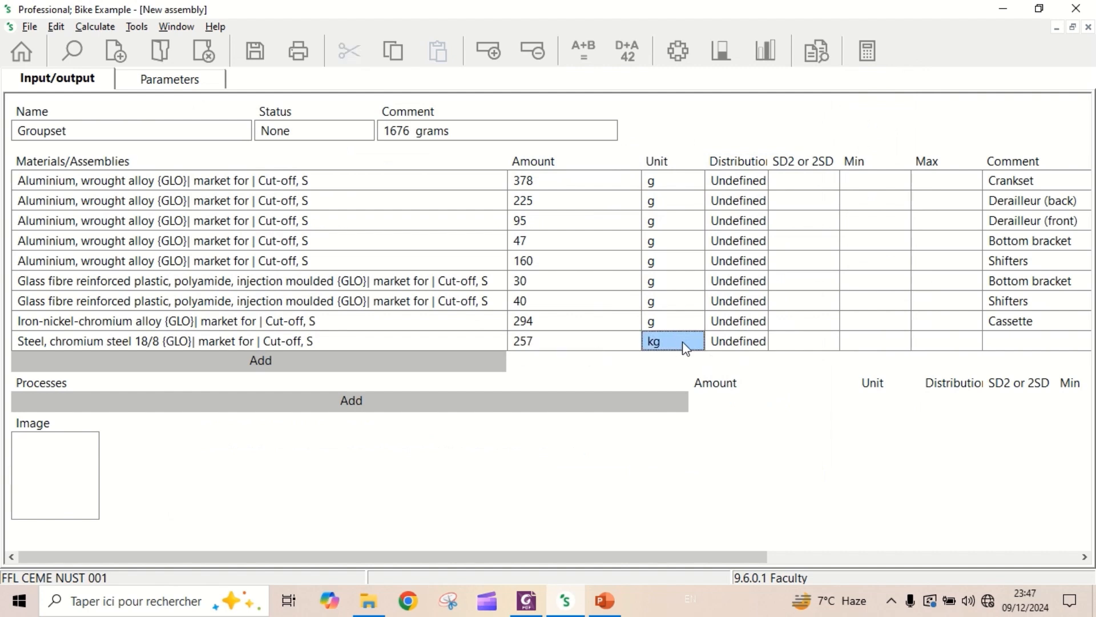
pyautogui.click(696, 343)
pyautogui.click(697, 368)
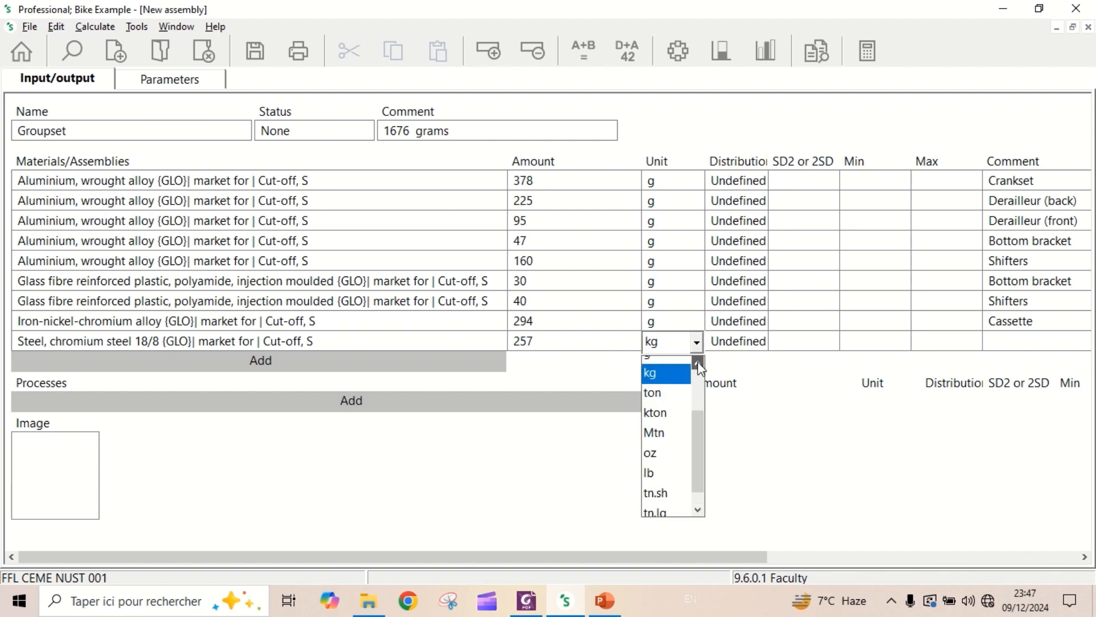
pyautogui.click(656, 364)
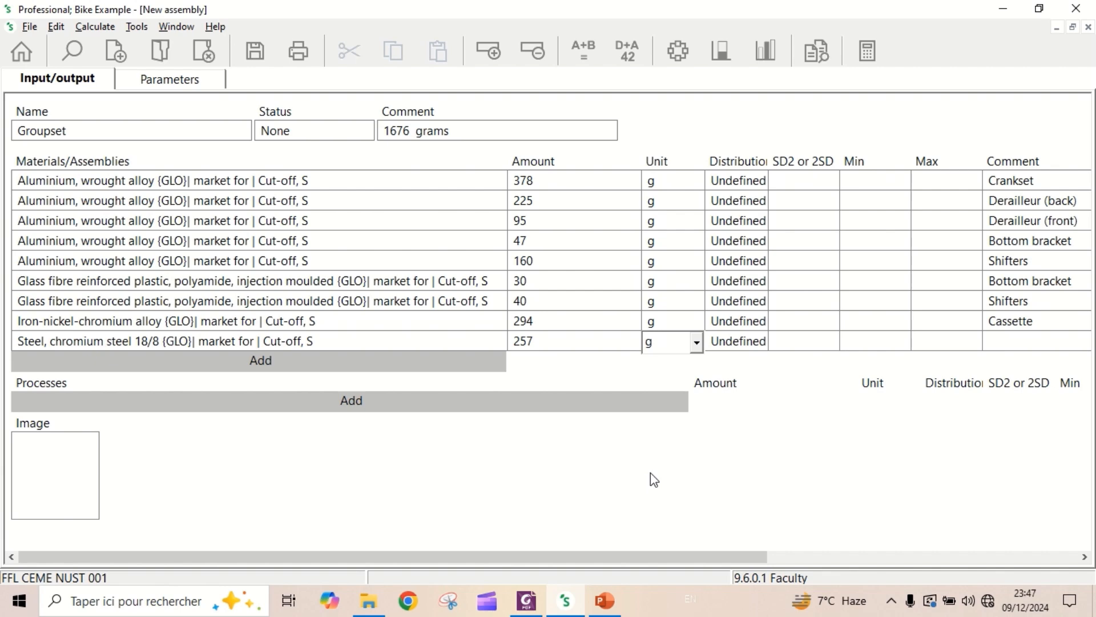
pyautogui.click(1014, 341)
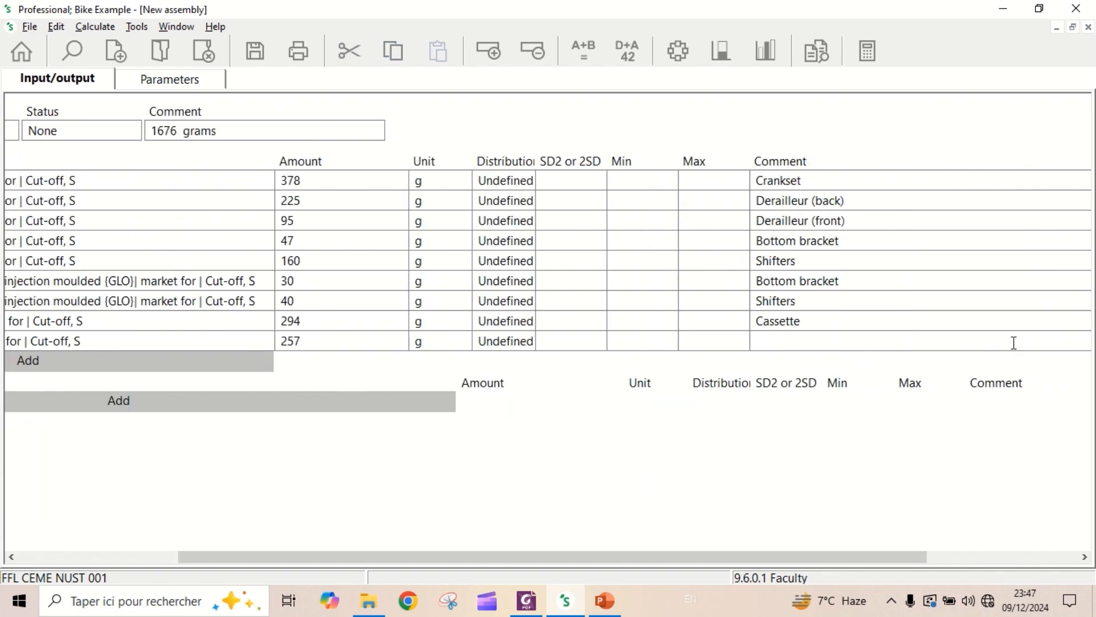
pyautogui.write('Chain')
# Add "Steel, chromium steel 18/8 {GLO}| market for | Cut-off, S" again as the groupset's tenth material, filtering on "steel" and "chromium"
pyautogui.moveTo(766, 558); pyautogui.dragTo(476, 535)
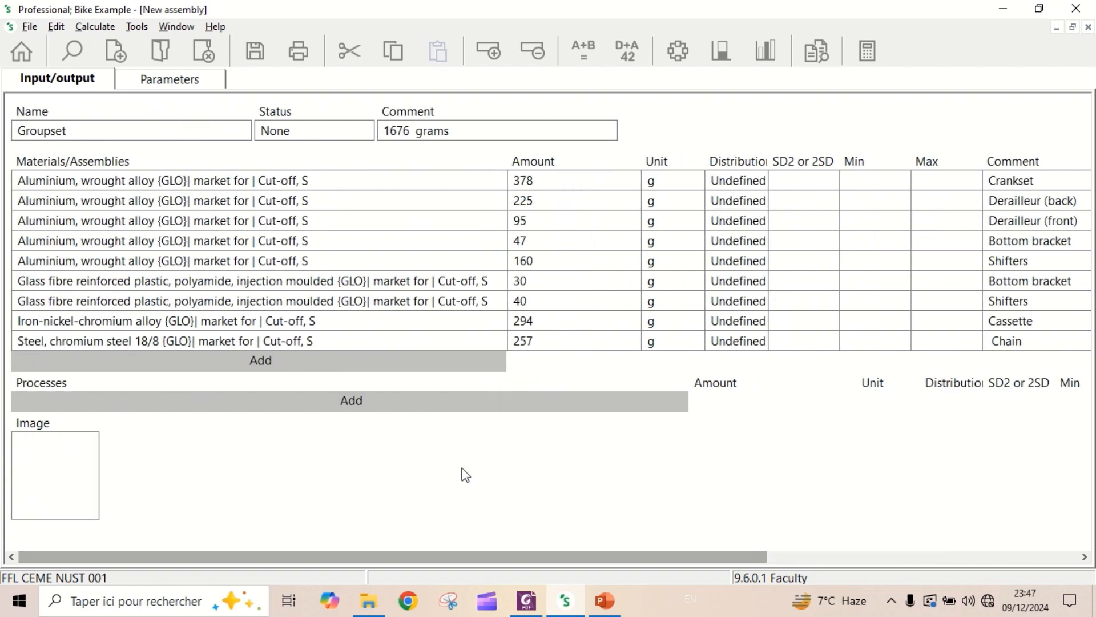
pyautogui.click(263, 364)
pyautogui.doubleClick(263, 365)
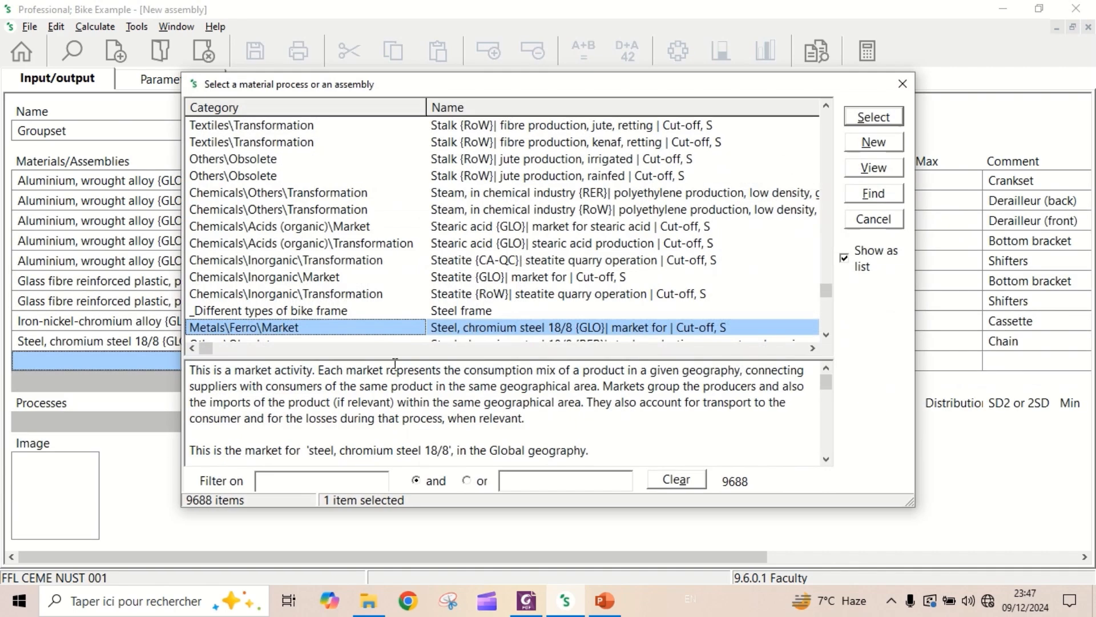
pyautogui.click(323, 480)
pyautogui.write('steel')
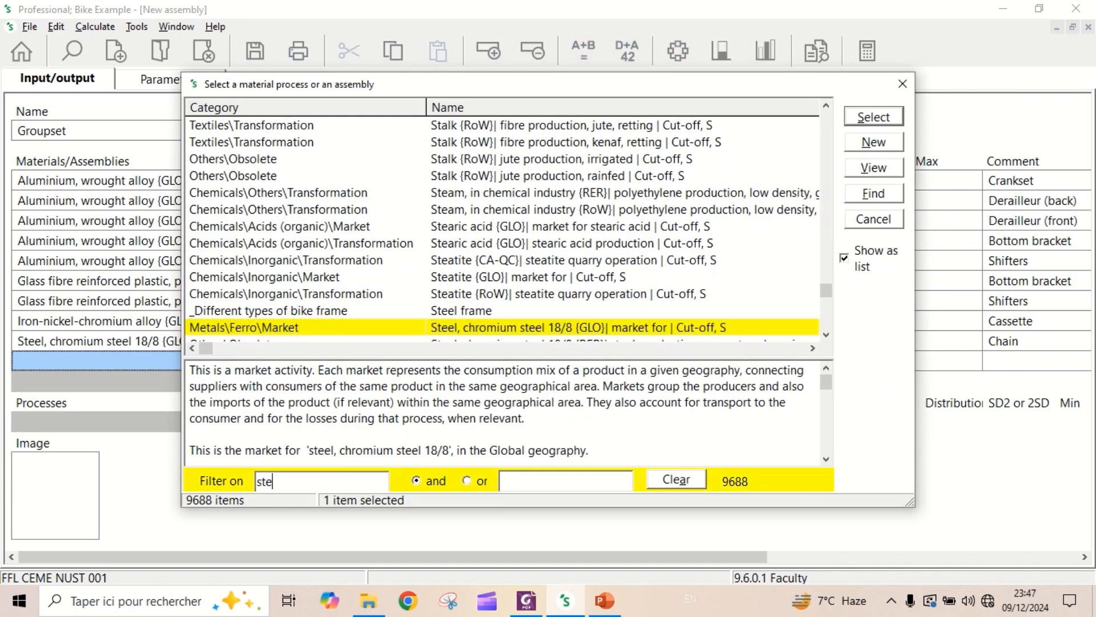
pyautogui.click(574, 475)
pyautogui.write('chrom')
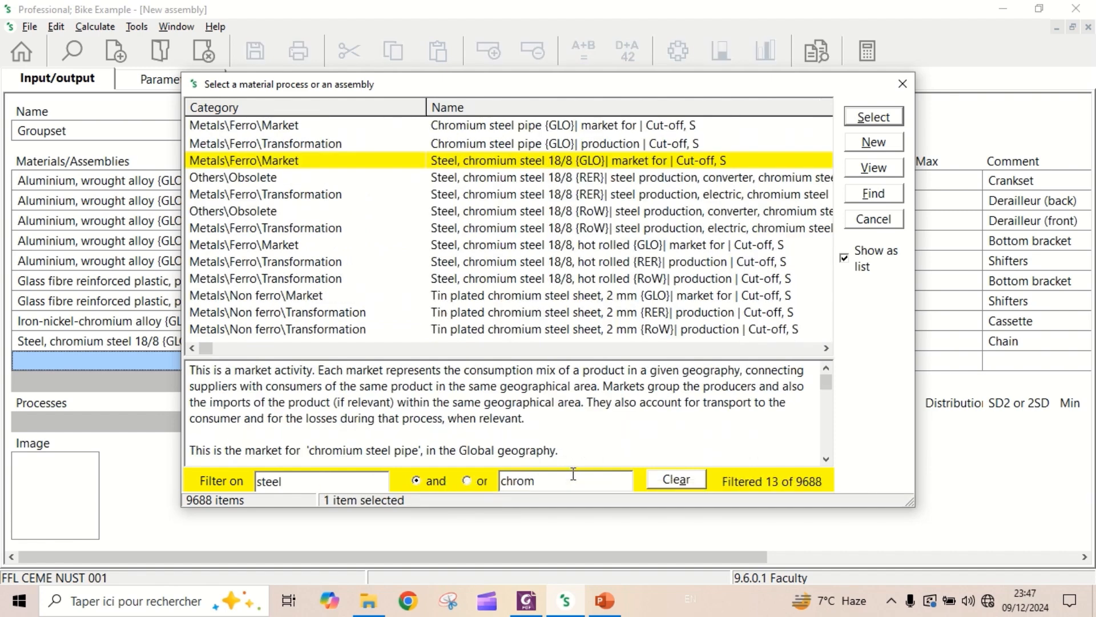
pyautogui.write('ium')
pyautogui.doubleClick(490, 163)
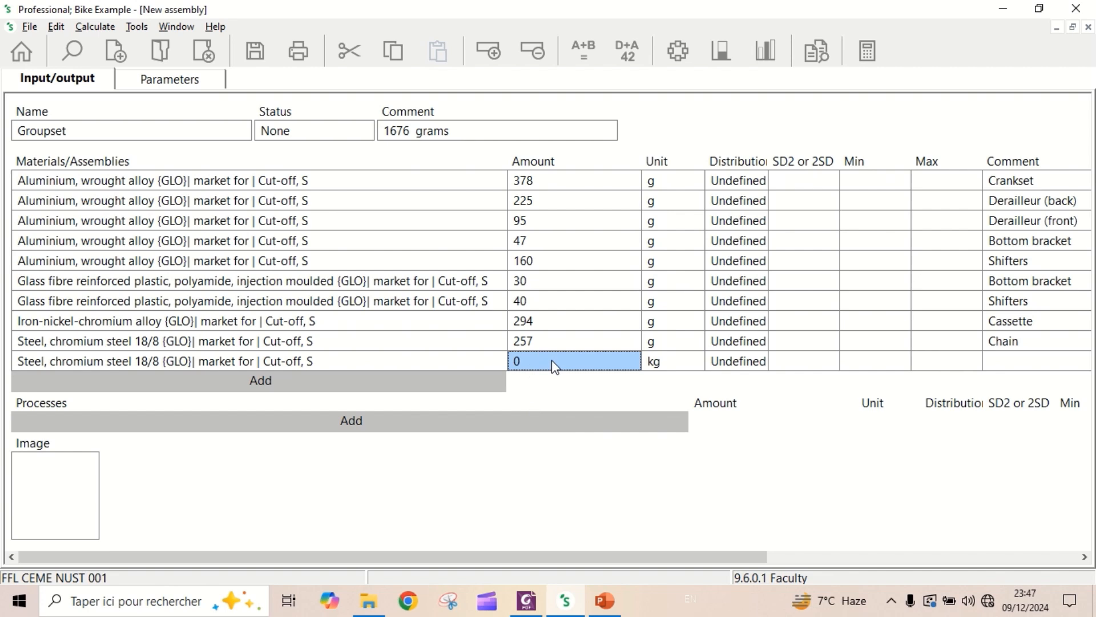
# Set the second chromium steel's amount to 100 g and comment that material as "Cable for shifters"
pyautogui.write('100')
pyautogui.click(688, 366)
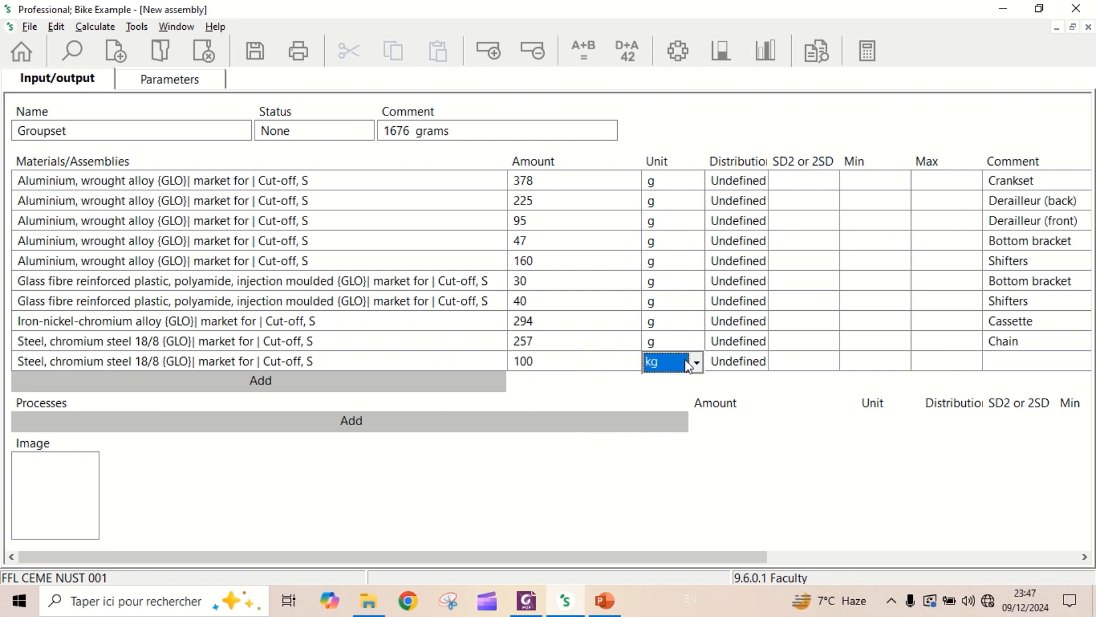
pyautogui.click(697, 362)
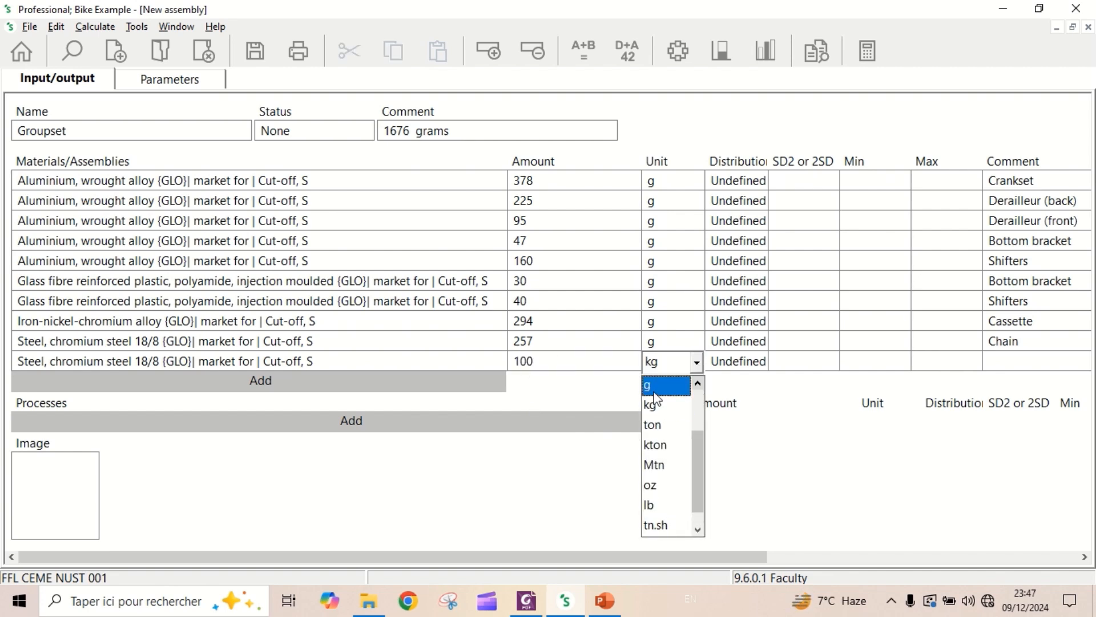
pyautogui.click(656, 386)
pyautogui.click(992, 367)
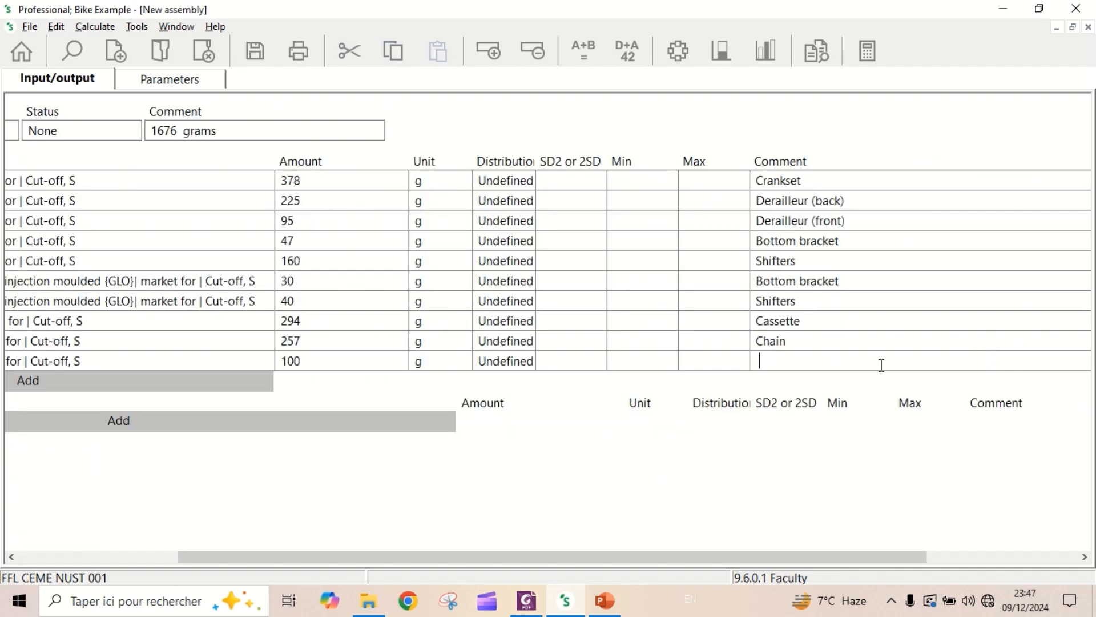
pyautogui.write('Cable for shifters')
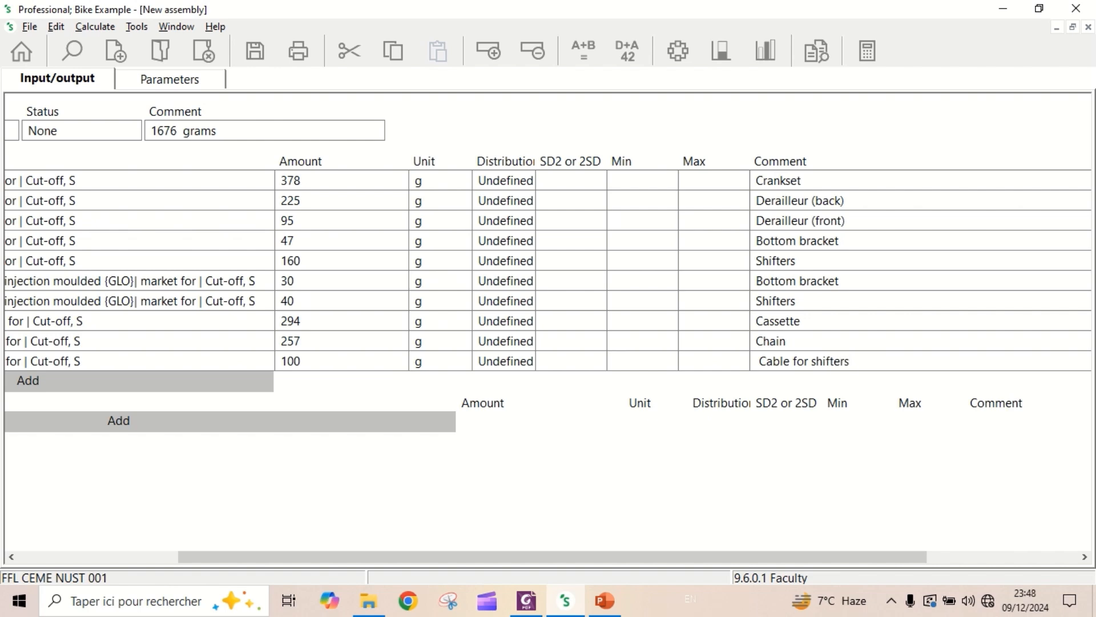
# Add "Synthetic rubber {GLO}| market for | Cut-off, S" as the groupset's eleventh material, filtering on "synthetic ru"
pyautogui.click(250, 461)
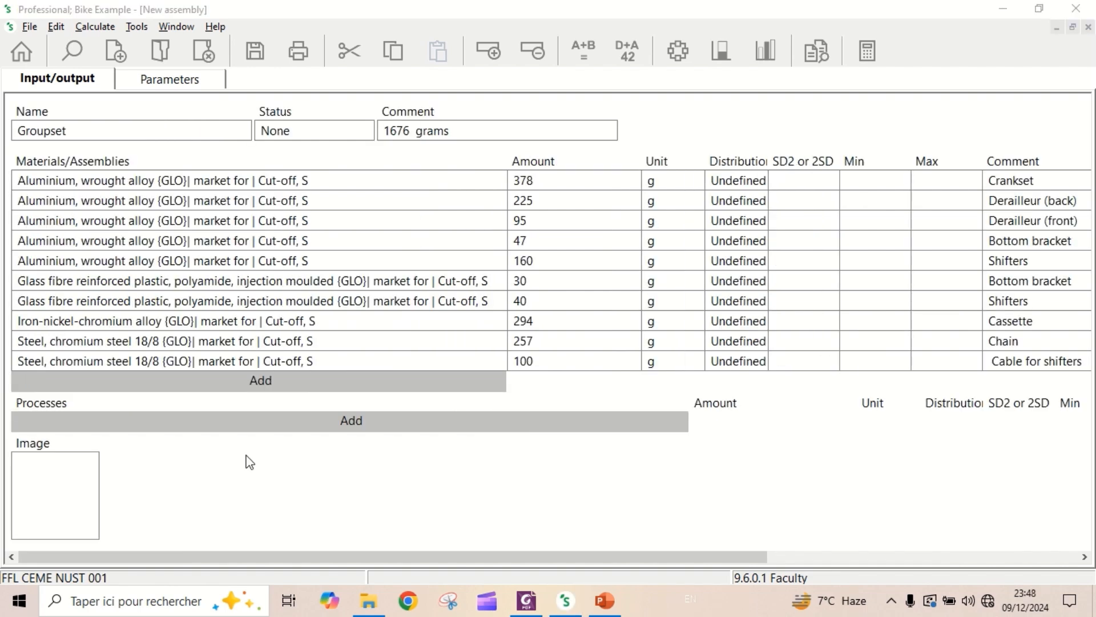
pyautogui.click(263, 381)
pyautogui.click(318, 487)
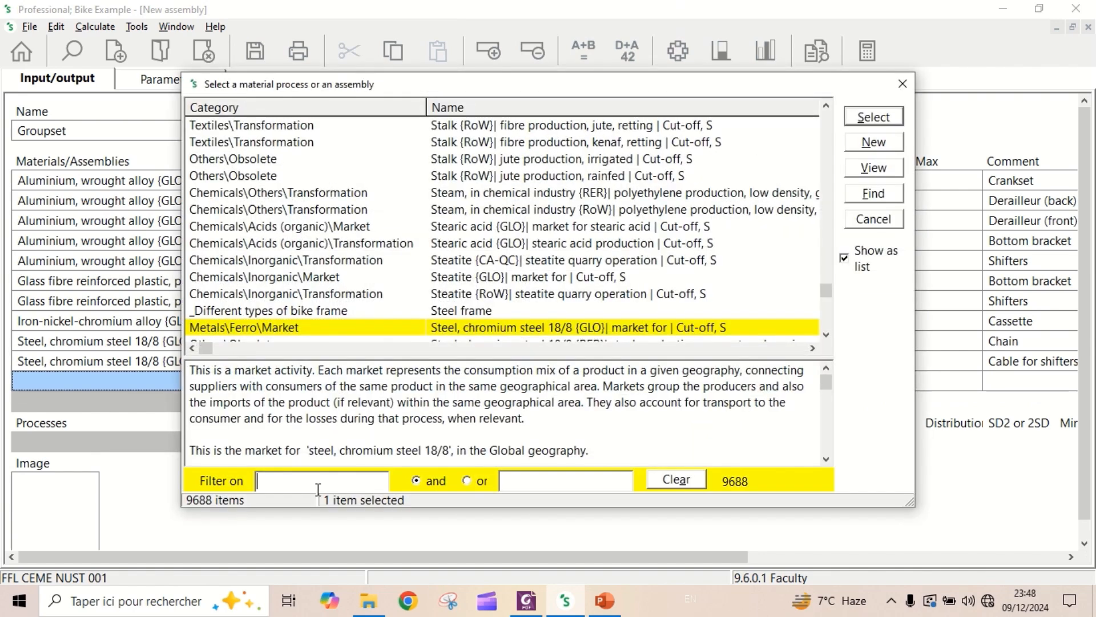
pyautogui.write('synthetic ru')
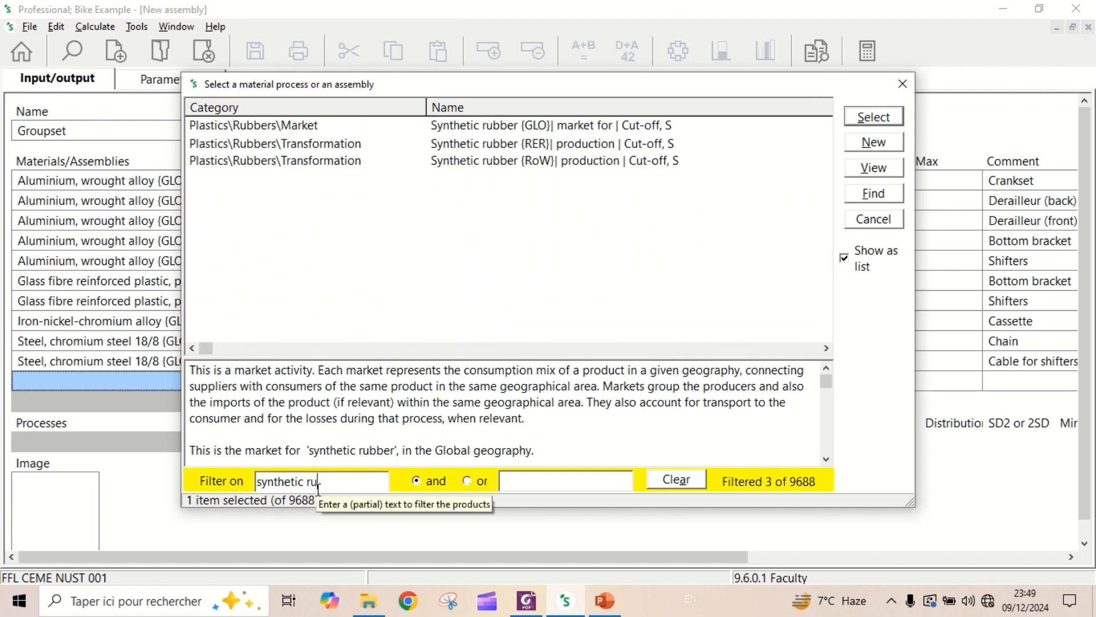
pyautogui.doubleClick(511, 130)
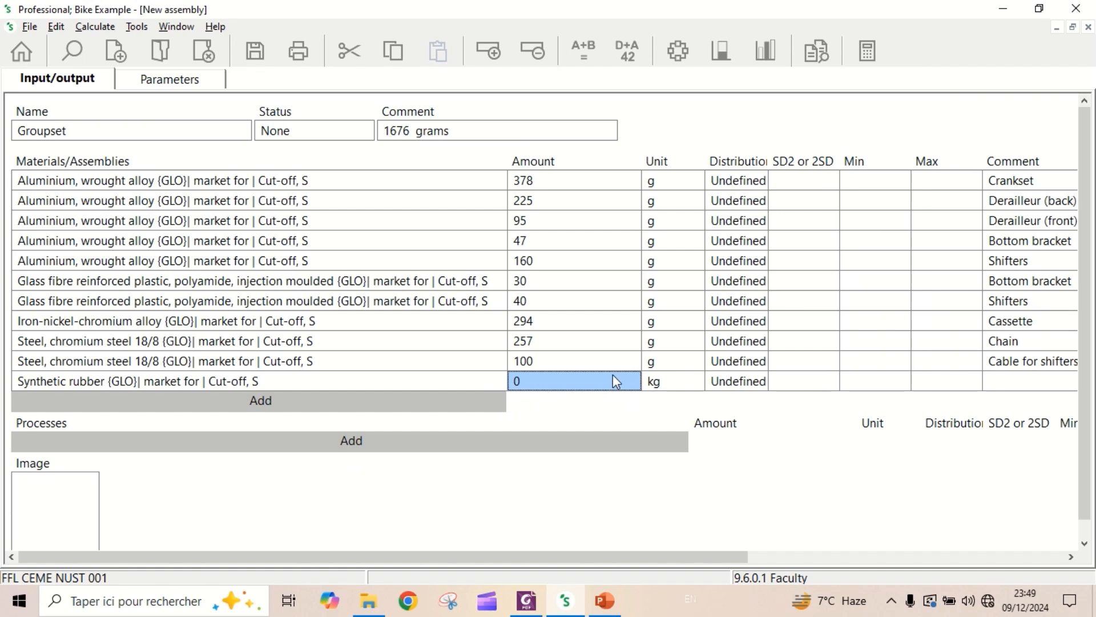
# Set the synthetic rubber's amount to 50 g and comment that material as "Shifters"
pyautogui.write('50')
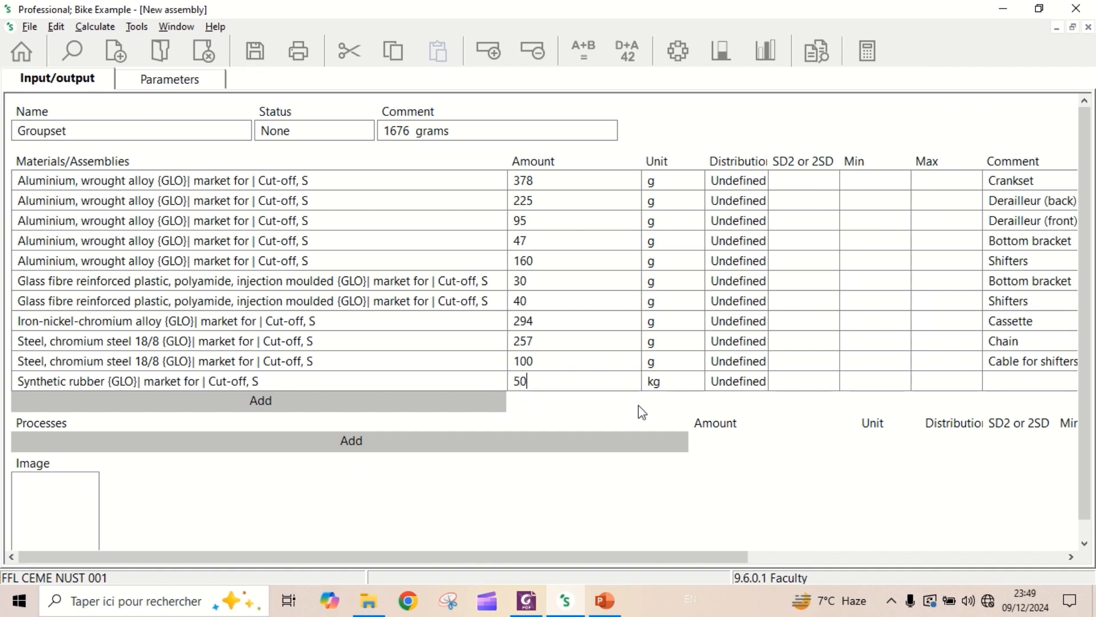
pyautogui.click(668, 381)
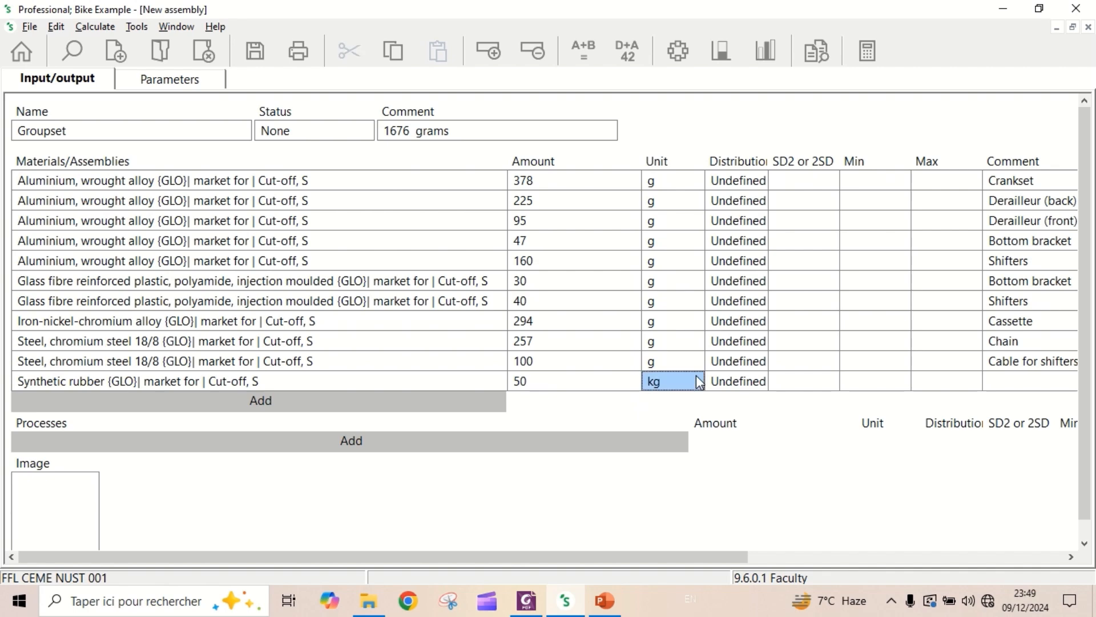
pyautogui.click(697, 381)
pyautogui.click(697, 403)
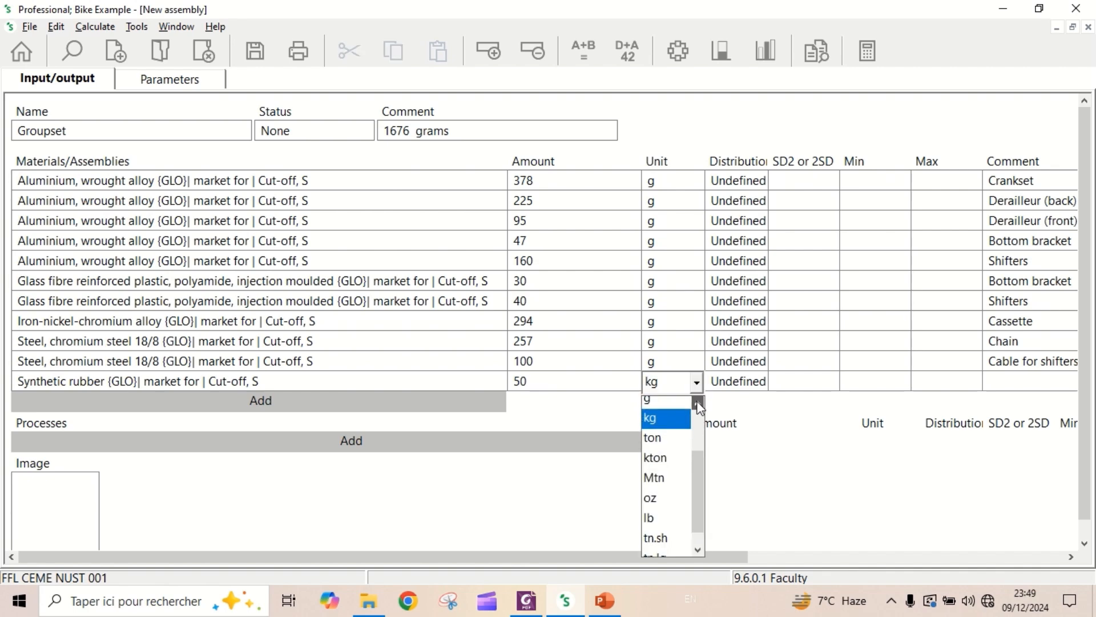
pyautogui.click(674, 406)
pyautogui.click(1014, 384)
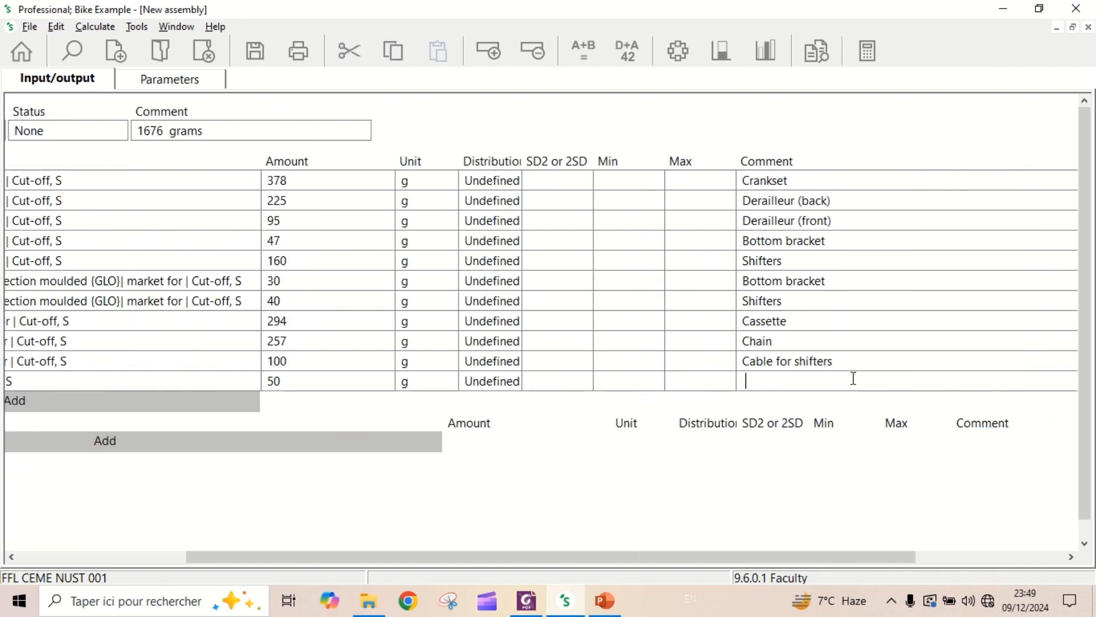
pyautogui.write('Shifters')
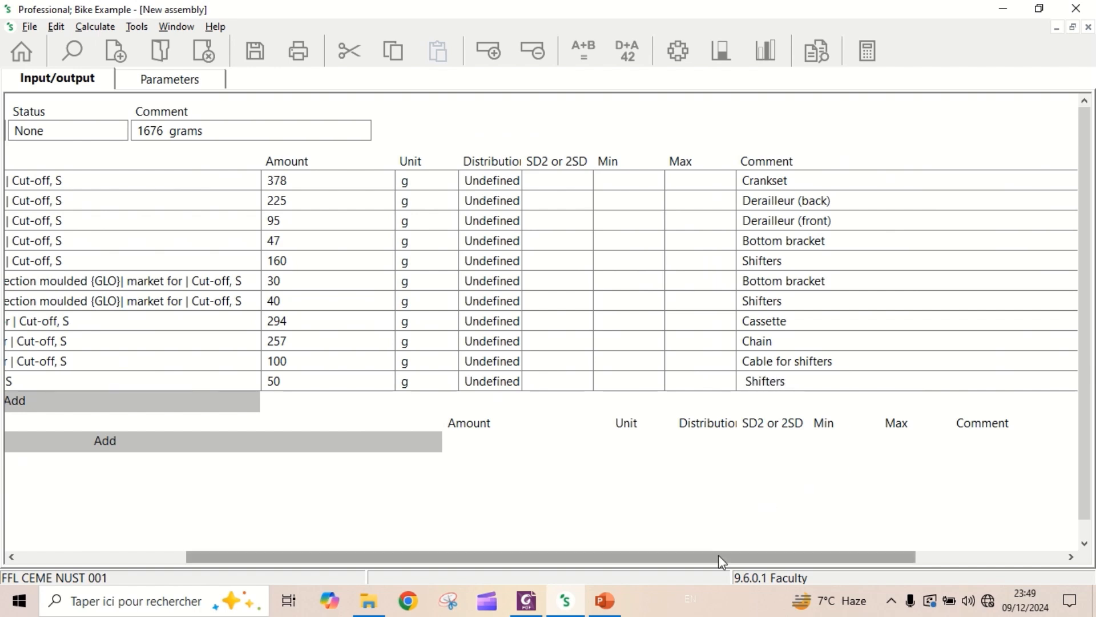
# Add "Wire drawing, steel {GLO}| market for | Cut-off, S" as the groupset's first process, filtering on "wire drawing"
pyautogui.moveTo(719, 554); pyautogui.dragTo(348, 514)
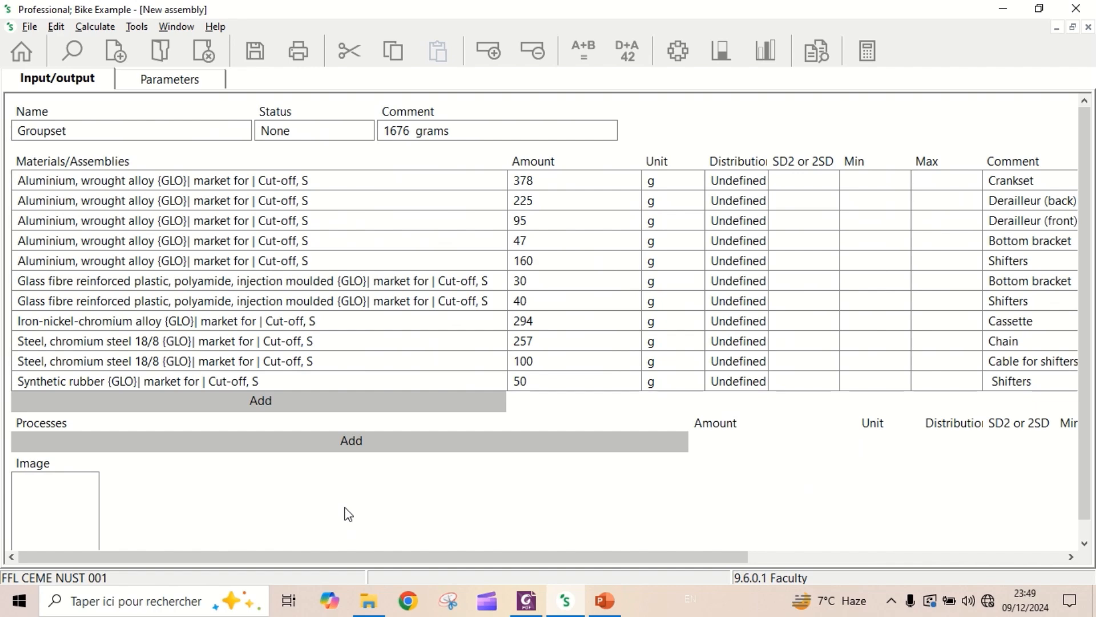
pyautogui.click(373, 451)
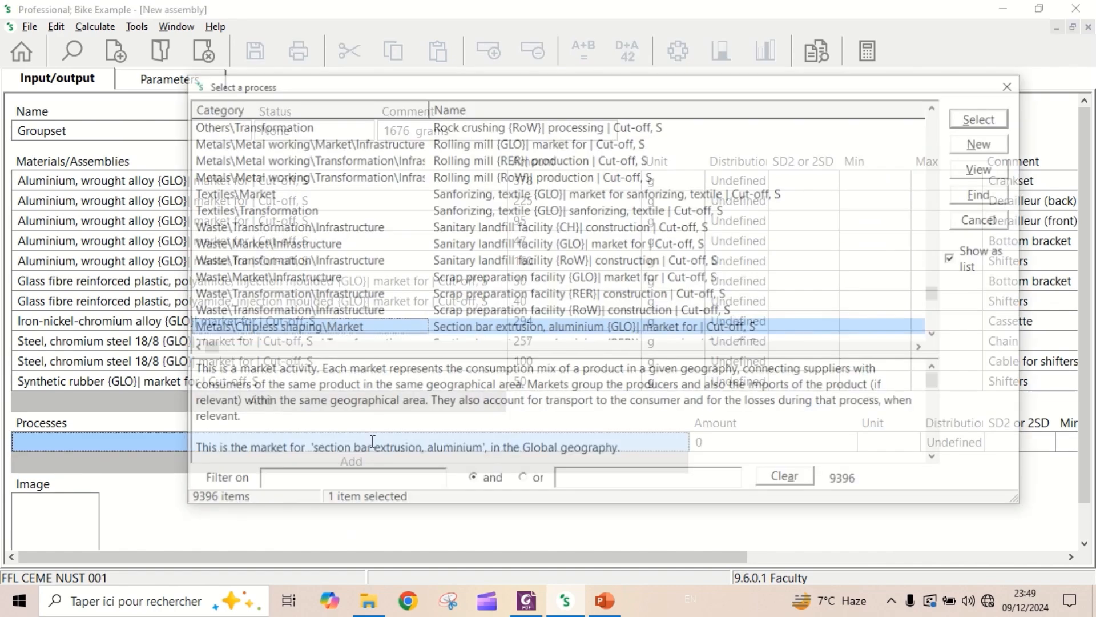
pyautogui.click(350, 485)
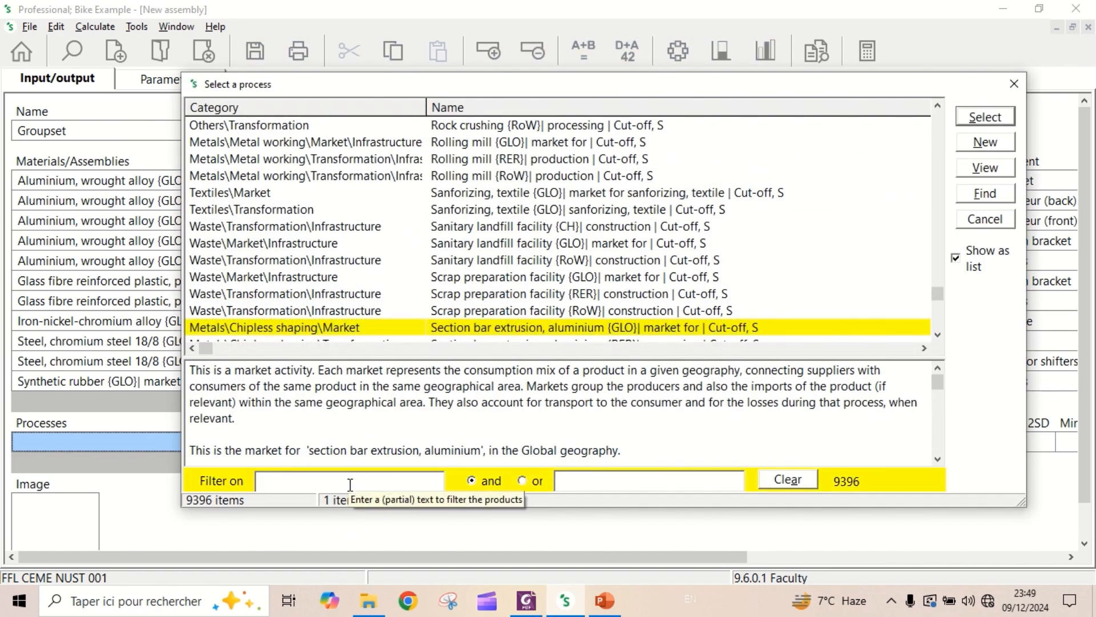
pyautogui.write('wire')
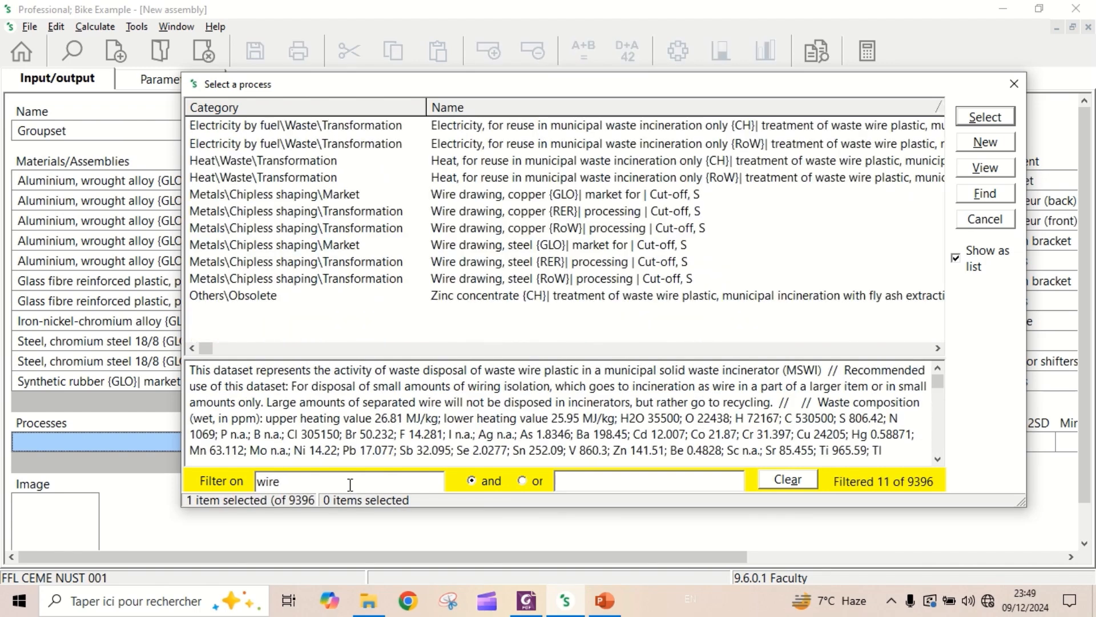
pyautogui.write(' dr')
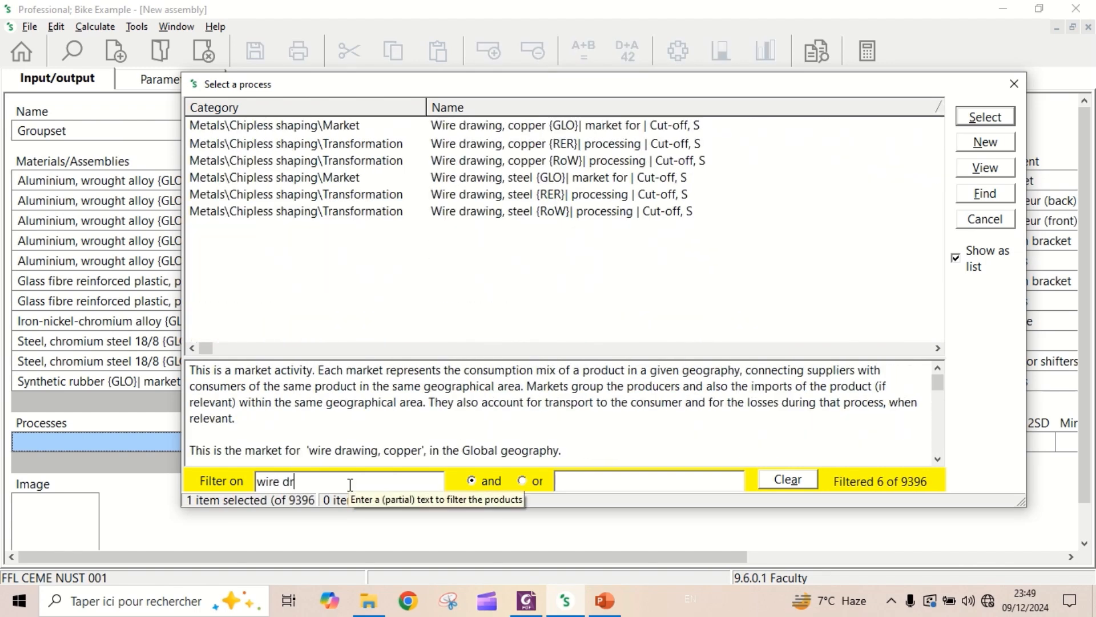
pyautogui.write('awing')
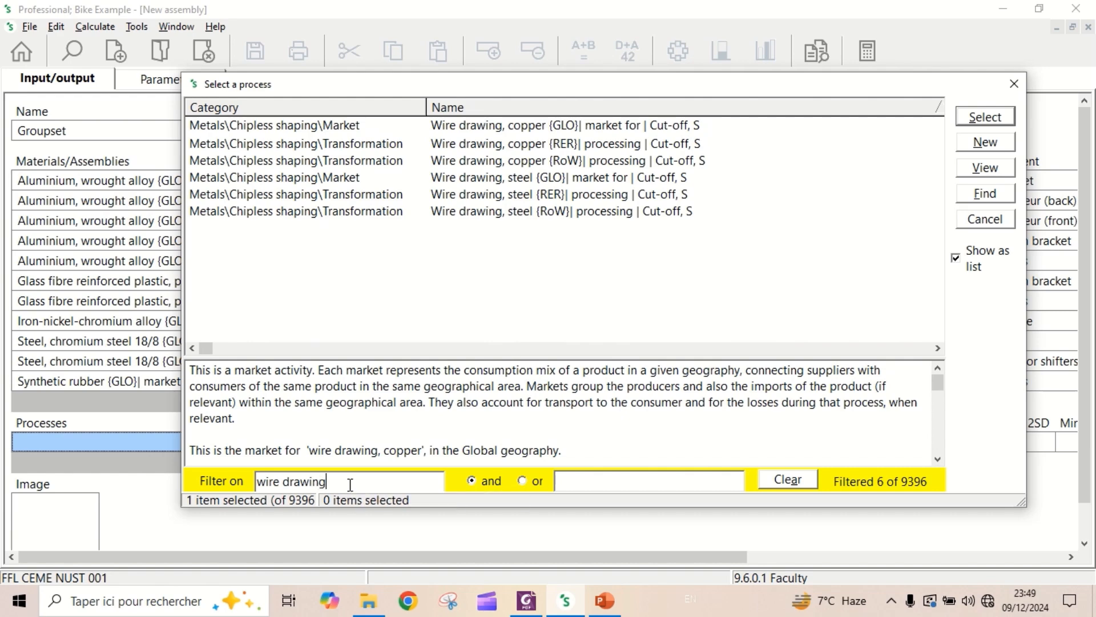
pyautogui.doubleClick(505, 183)
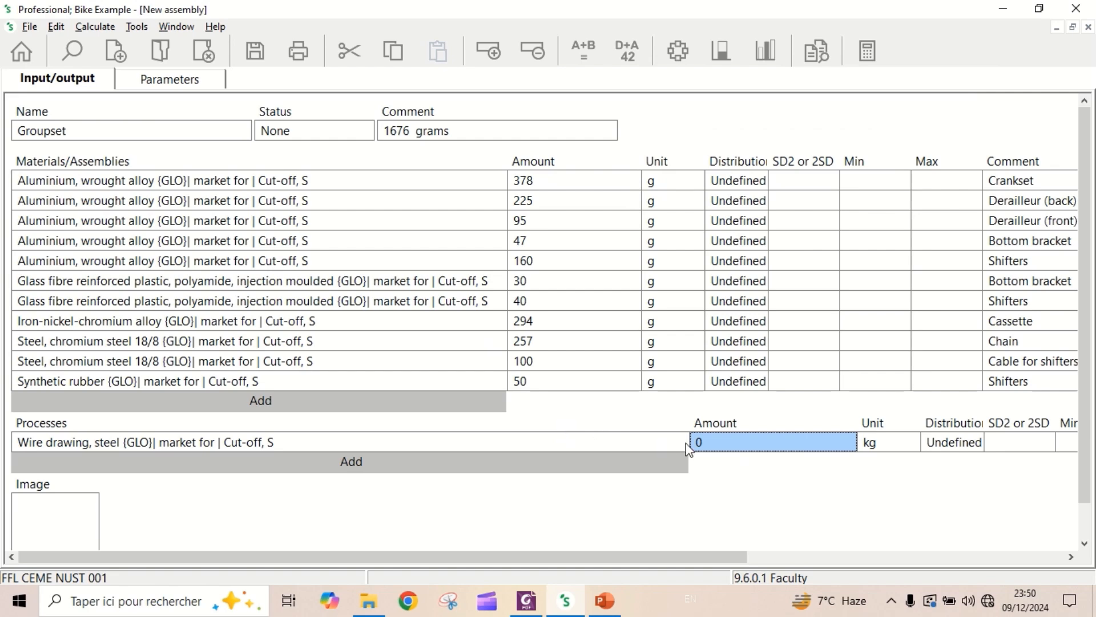
# Set the steel wire drawing process's amount to 100 g
pyautogui.write('100')
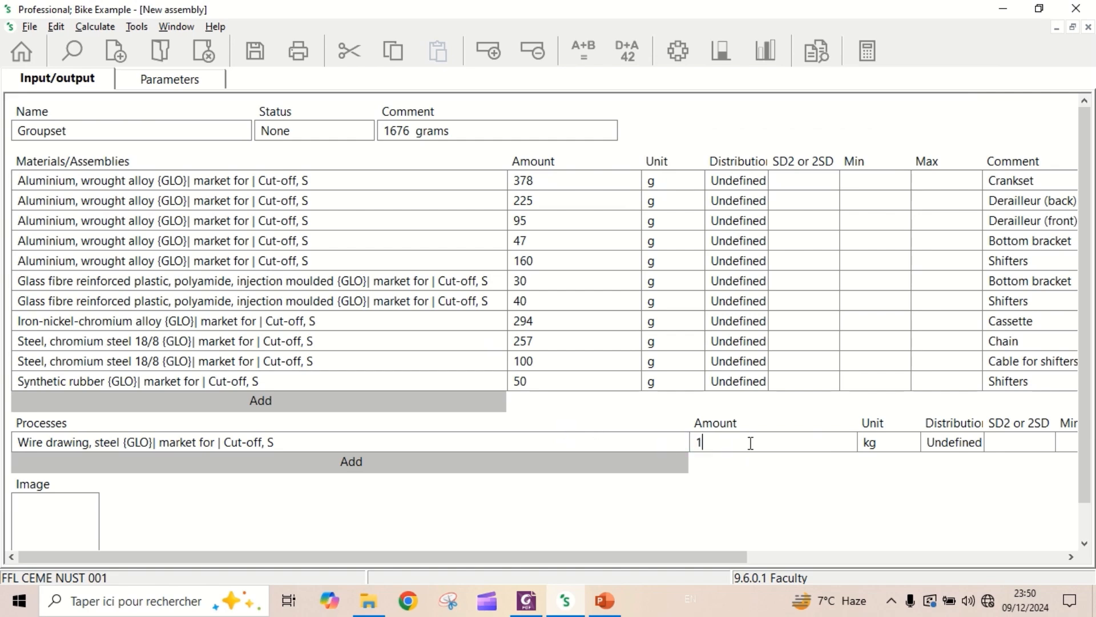
pyautogui.click(901, 451)
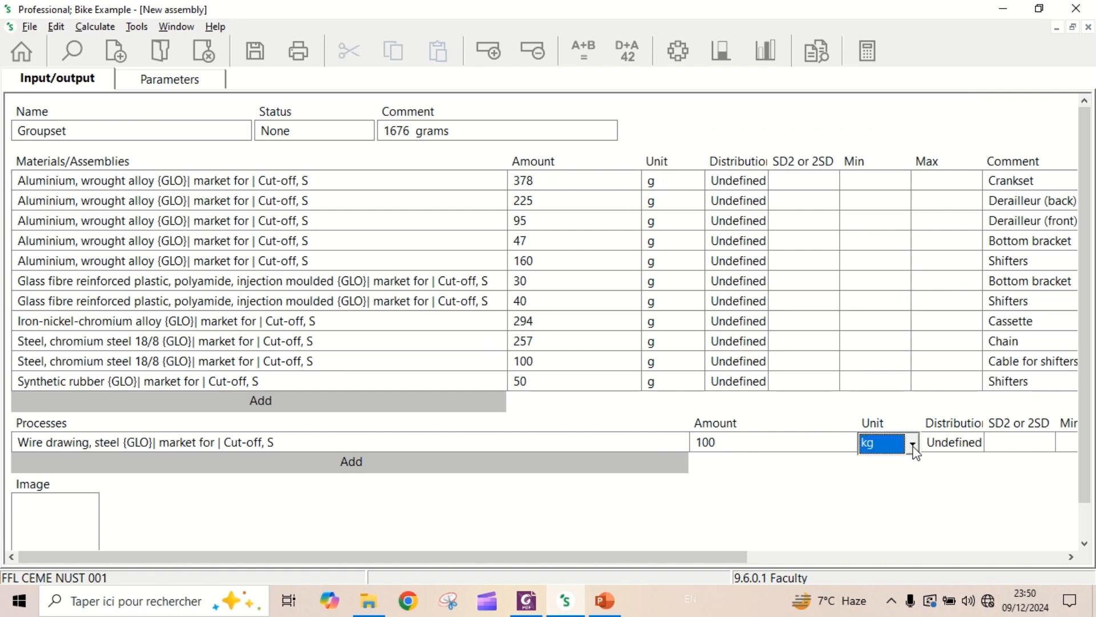
pyautogui.click(912, 445)
pyautogui.click(915, 278)
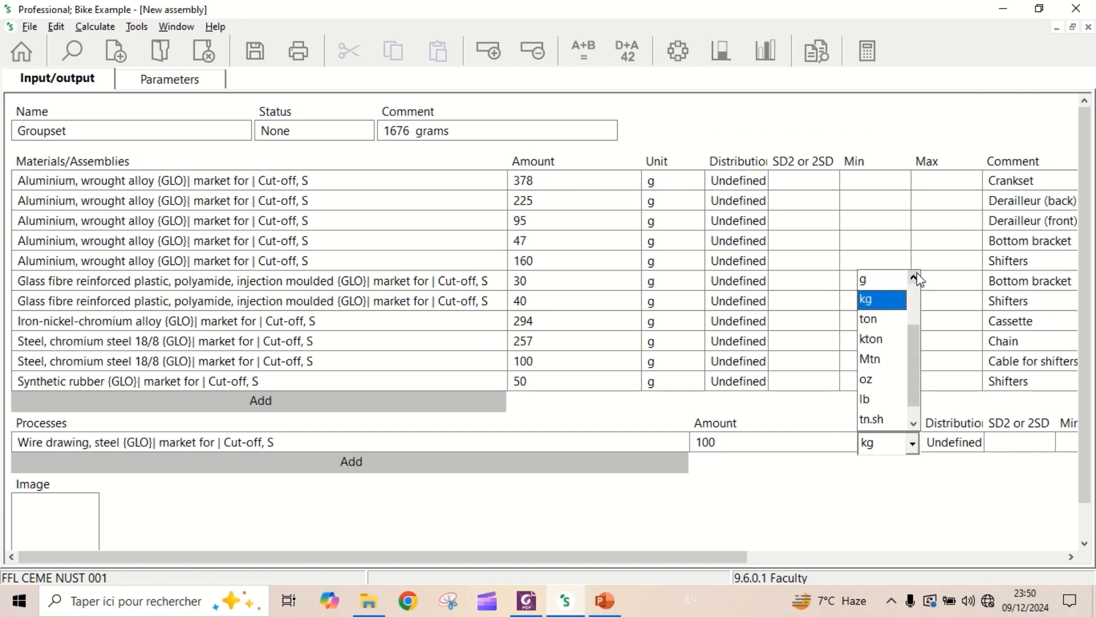
pyautogui.click(873, 279)
# Comment the wire drawing process "For shaping the shifter cables (this process includes 4.3% production waste and the associated additional steel production and waste treatment)"
pyautogui.moveTo(723, 557); pyautogui.dragTo(989, 554)
pyautogui.click(867, 444)
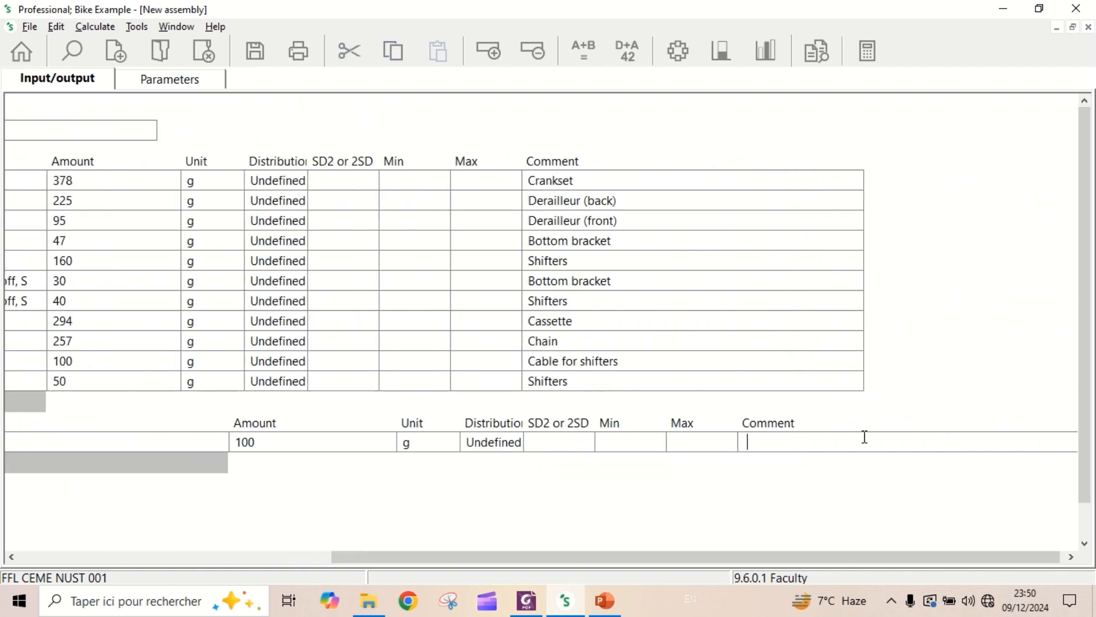
pyautogui.write('For shaping the ')
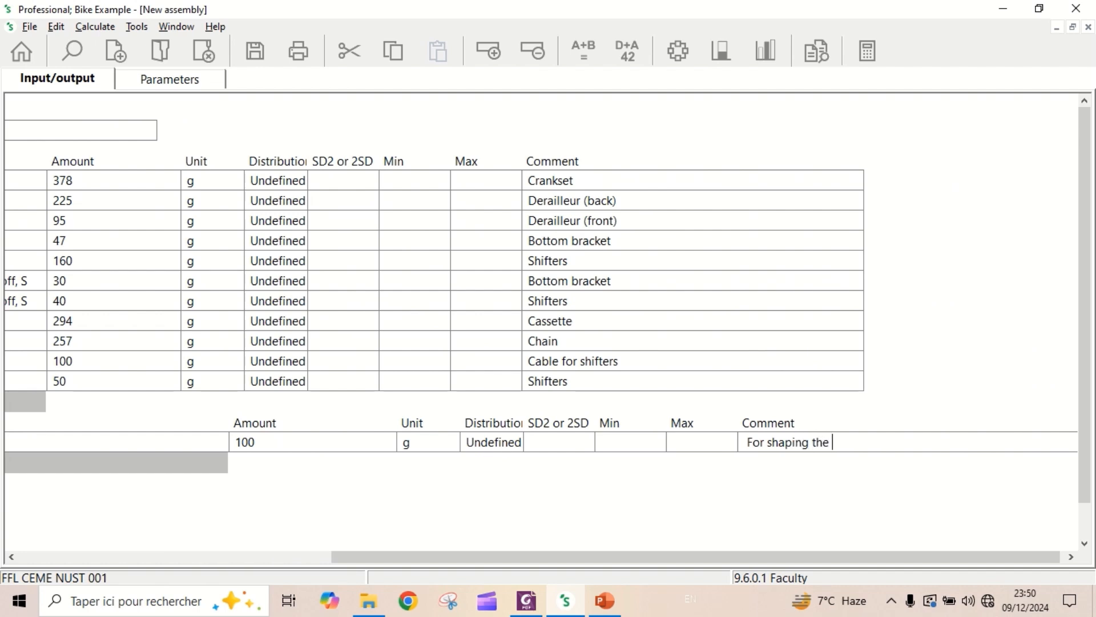
pyautogui.write('shifter cables (')
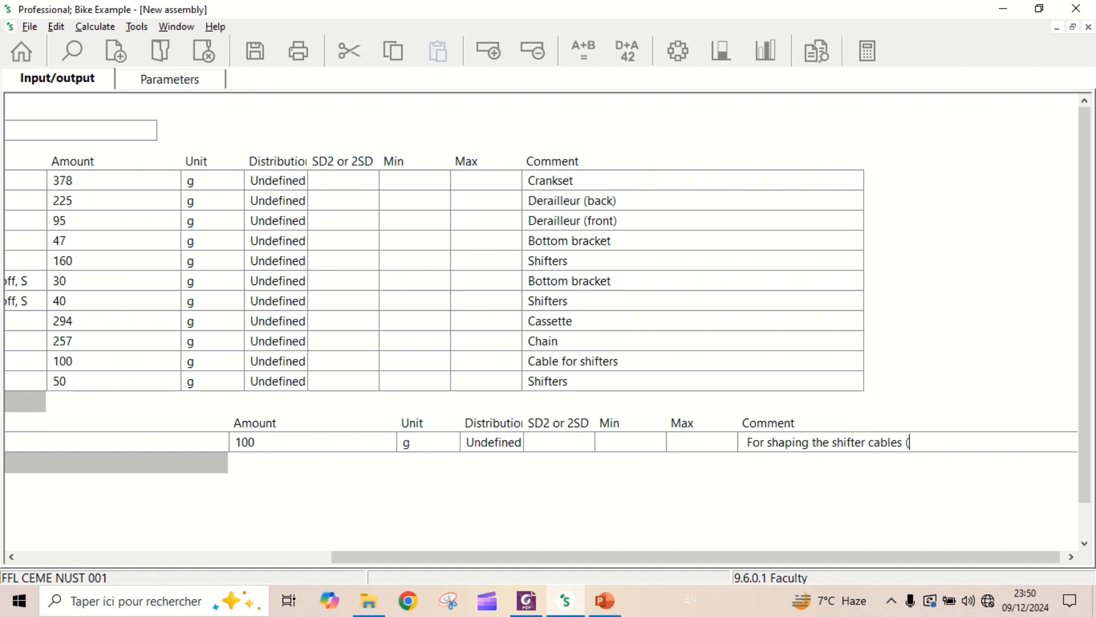
pyautogui.write('Tgus=')
pyautogui.press('BackSpace')
pyautogui.press('BackSpace')
pyautogui.press('BackSpace')
pyautogui.press('BackSpace')
pyautogui.press('BackSpace')
pyautogui.write('this process includes')
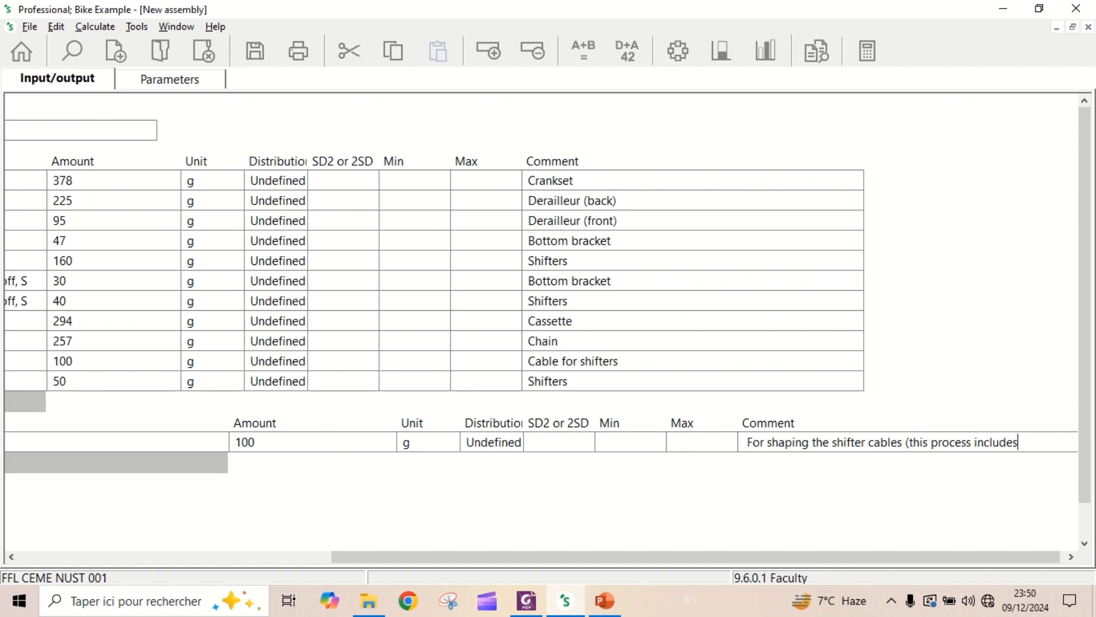
pyautogui.write(' 4.3% product')
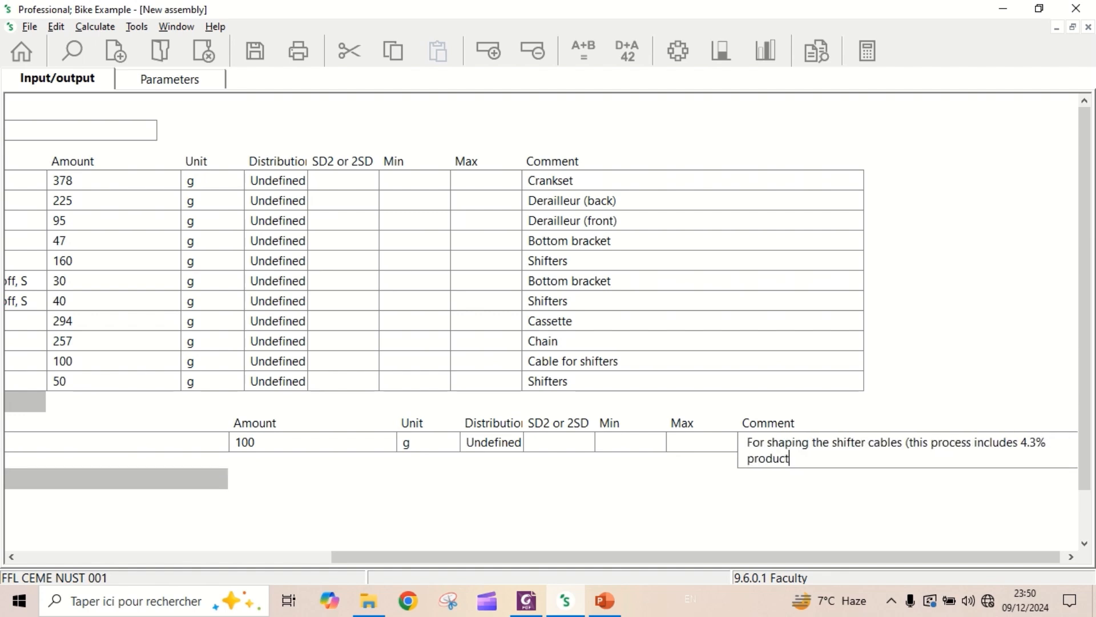
pyautogui.write('ion waste and the associa')
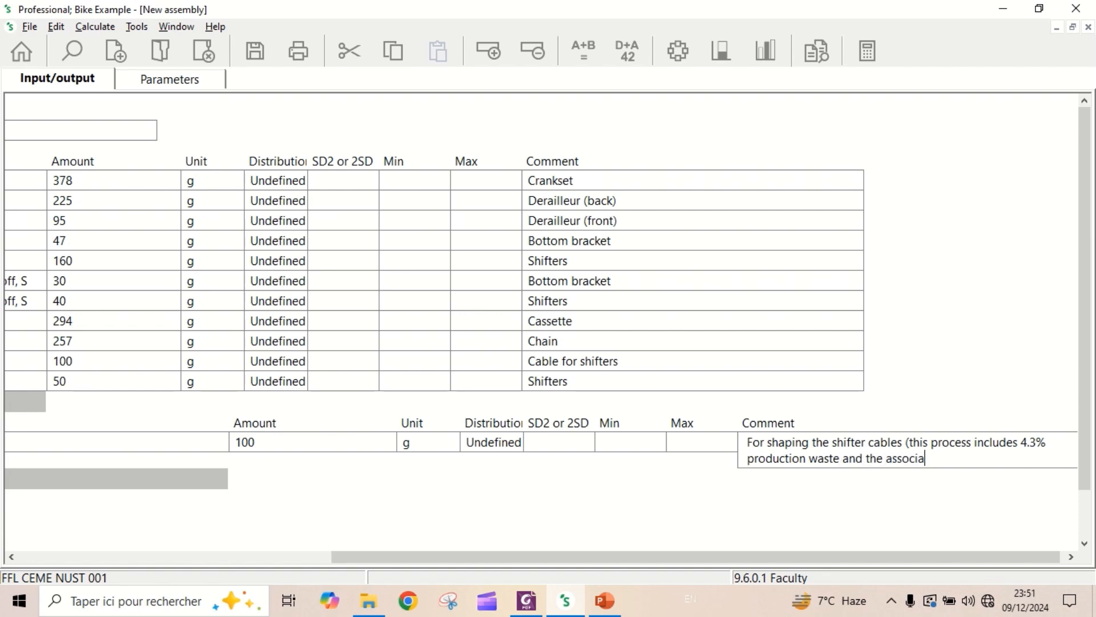
pyautogui.write('ted additional steel')
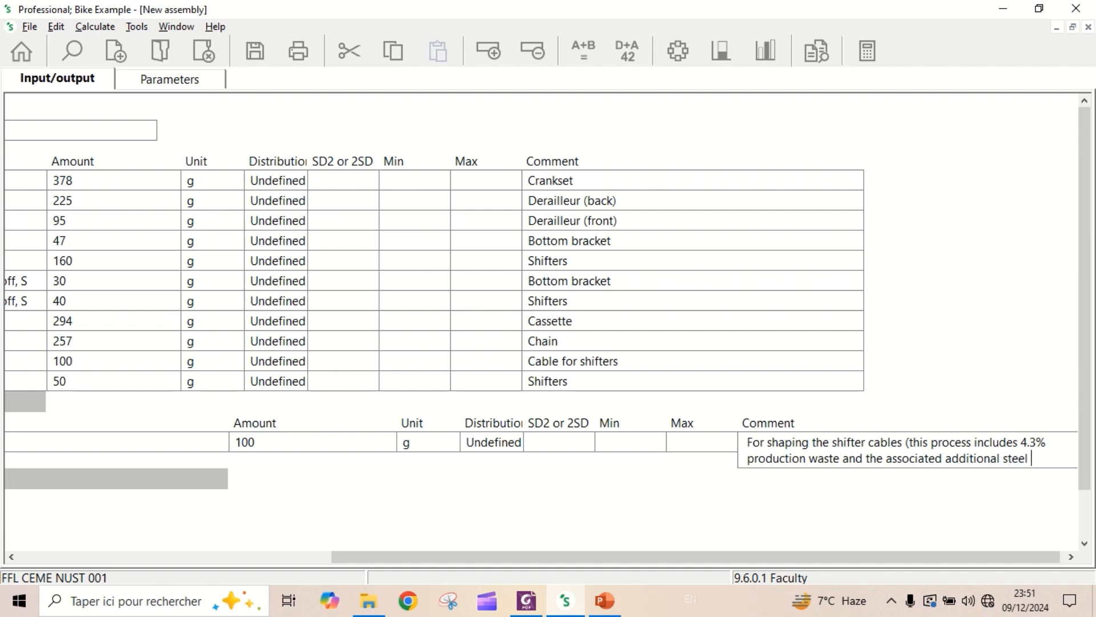
pyautogui.write(' productio')
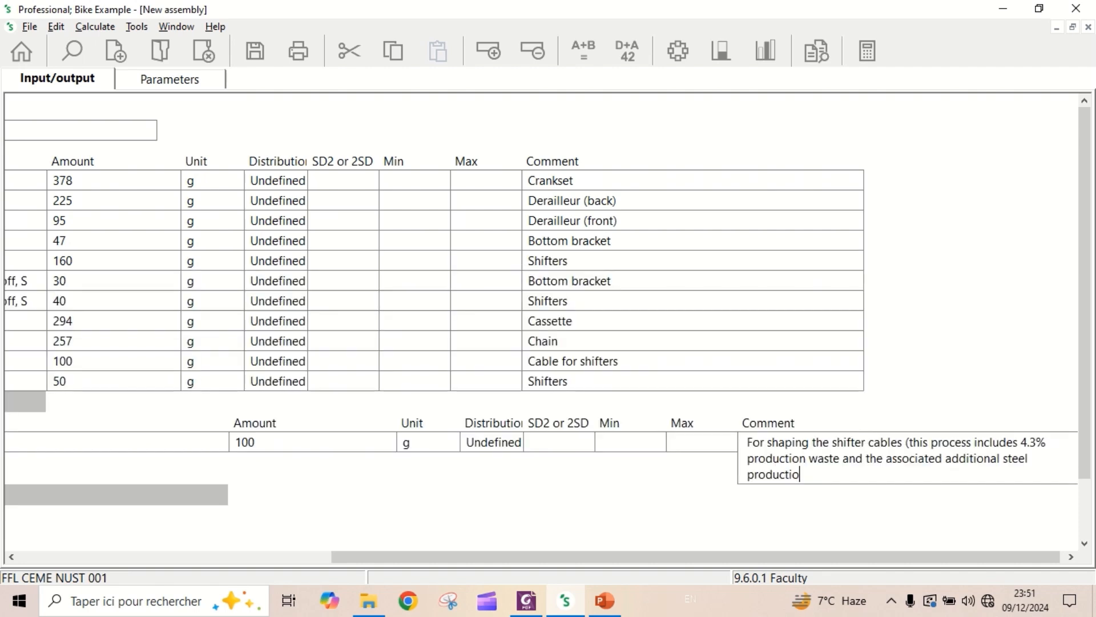
pyautogui.write('n and waste treatmen')
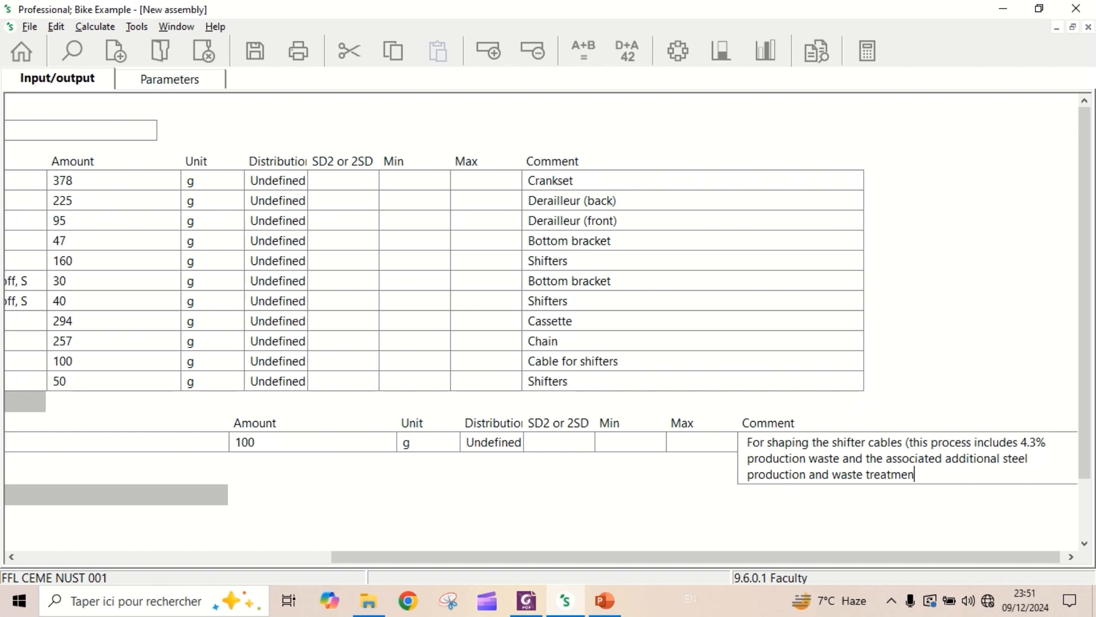
pyautogui.write('t)')
# Save the Groupset assembly and close it to return to the list of assemblies
pyautogui.click(255, 51)
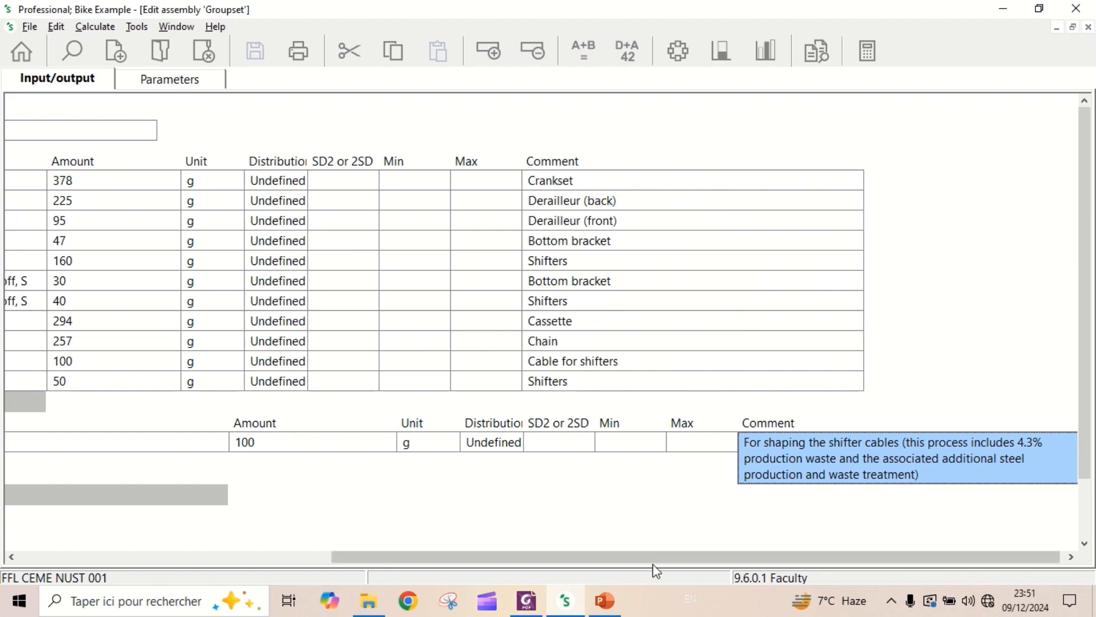
pyautogui.moveTo(652, 556); pyautogui.dragTo(215, 497)
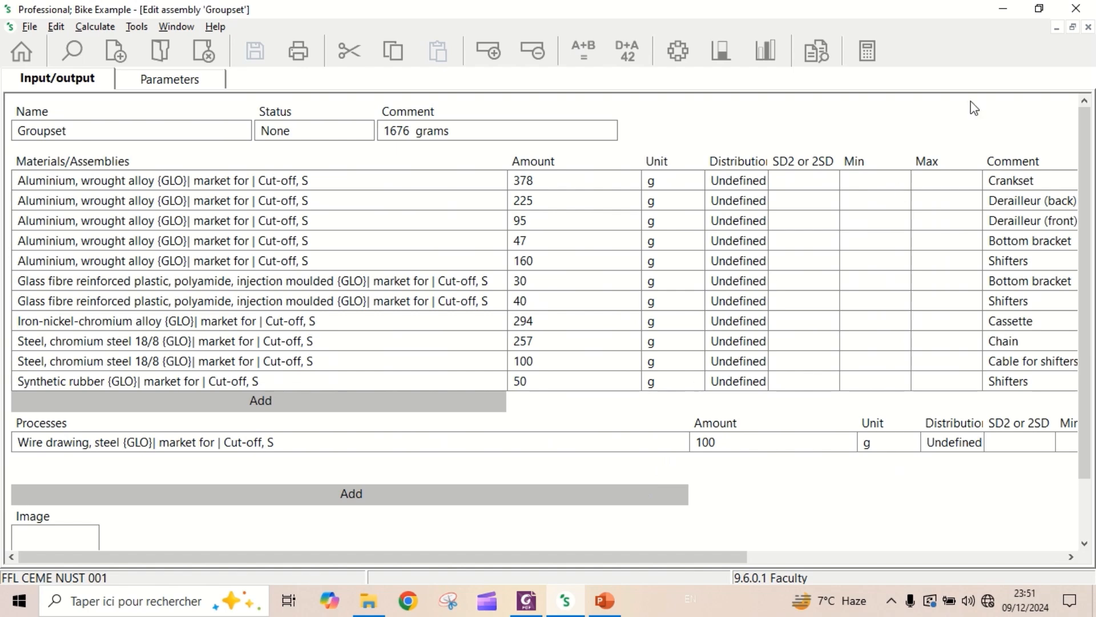
pyautogui.click(1088, 27)
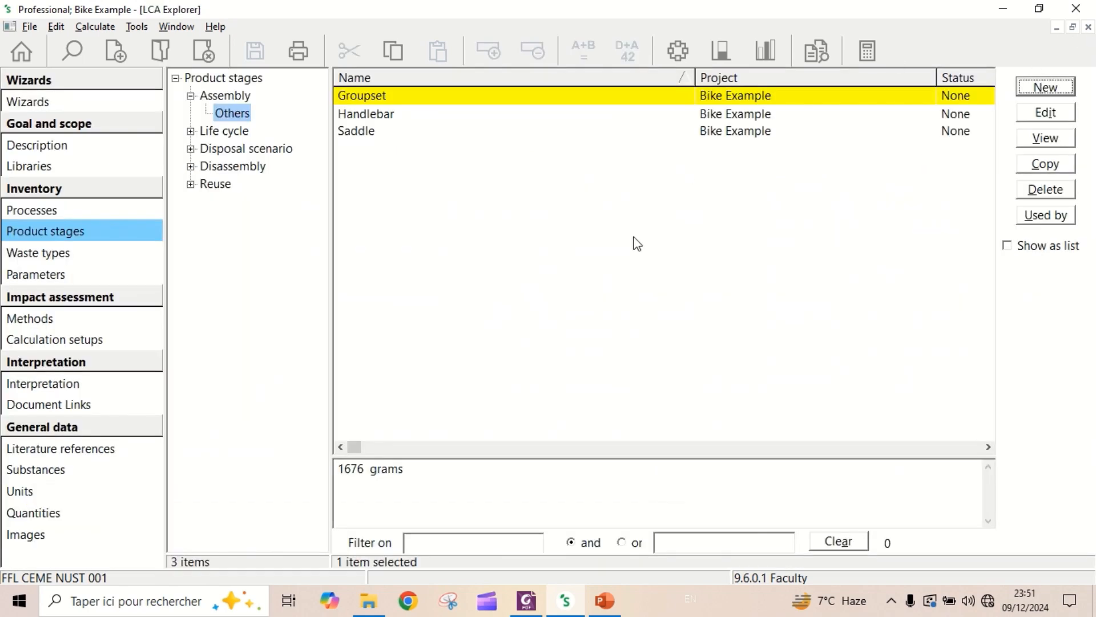